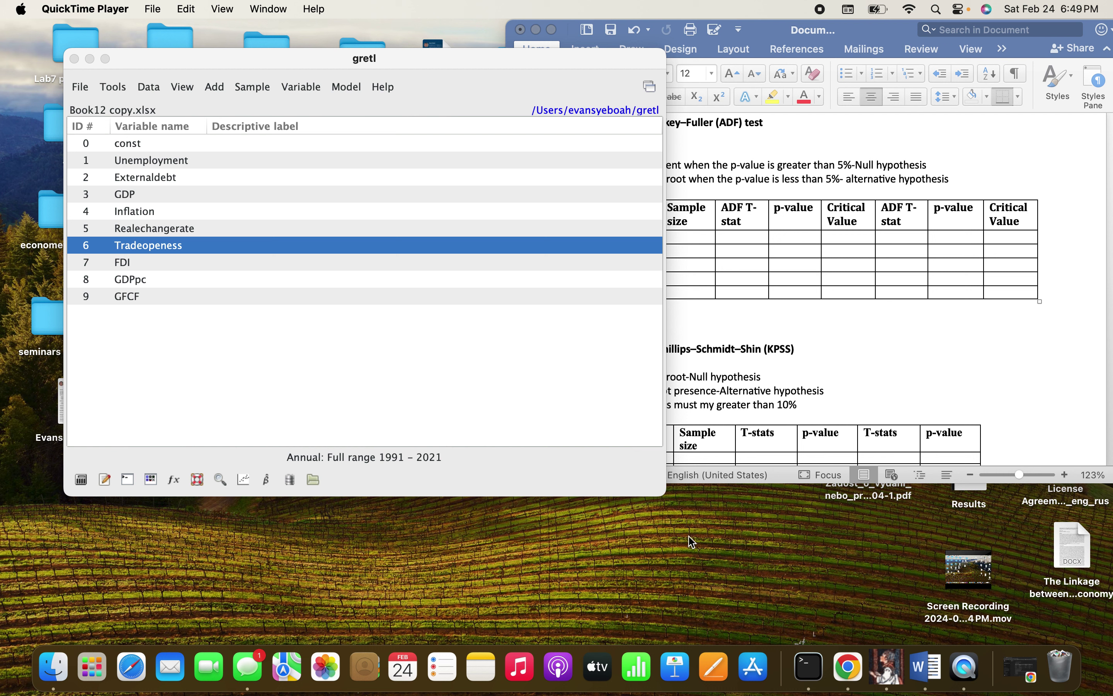
# - Run an Augmented Dickey-Fuller test on the level of GDP with lag order 1, the AIC criterion and regression results shown
pyautogui.moveTo(393, 61)
pyautogui.mouseDown()
pyautogui.moveTo(370, 43)
pyautogui.moveTo(392, 40)
pyautogui.mouseUp()
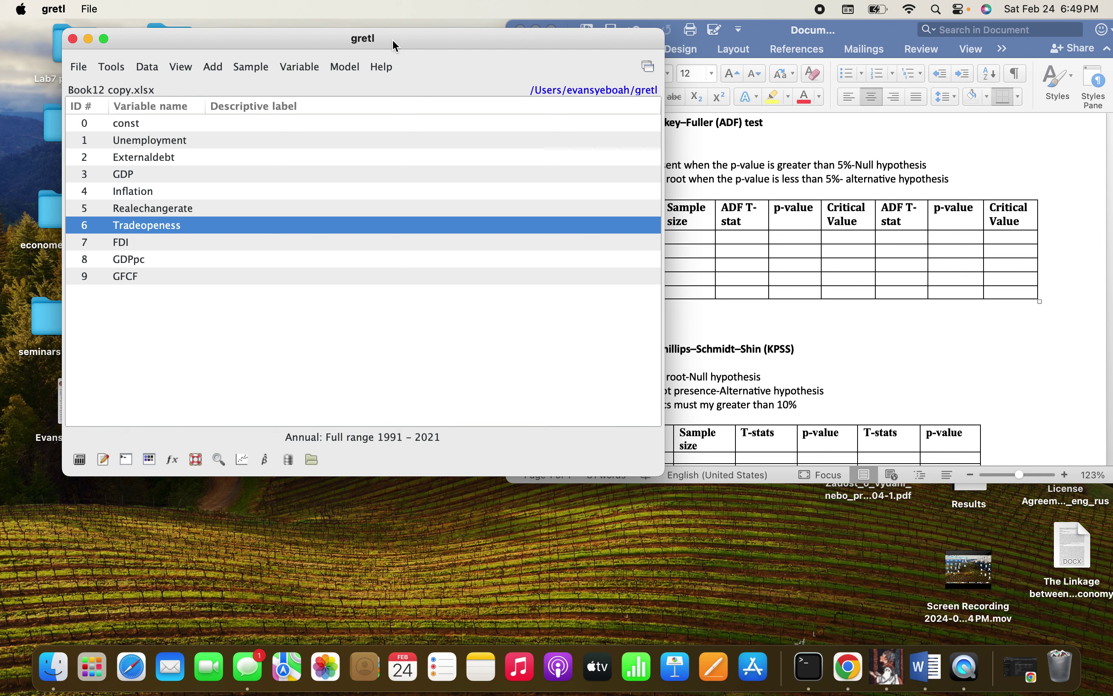
pyautogui.click(183, 174)
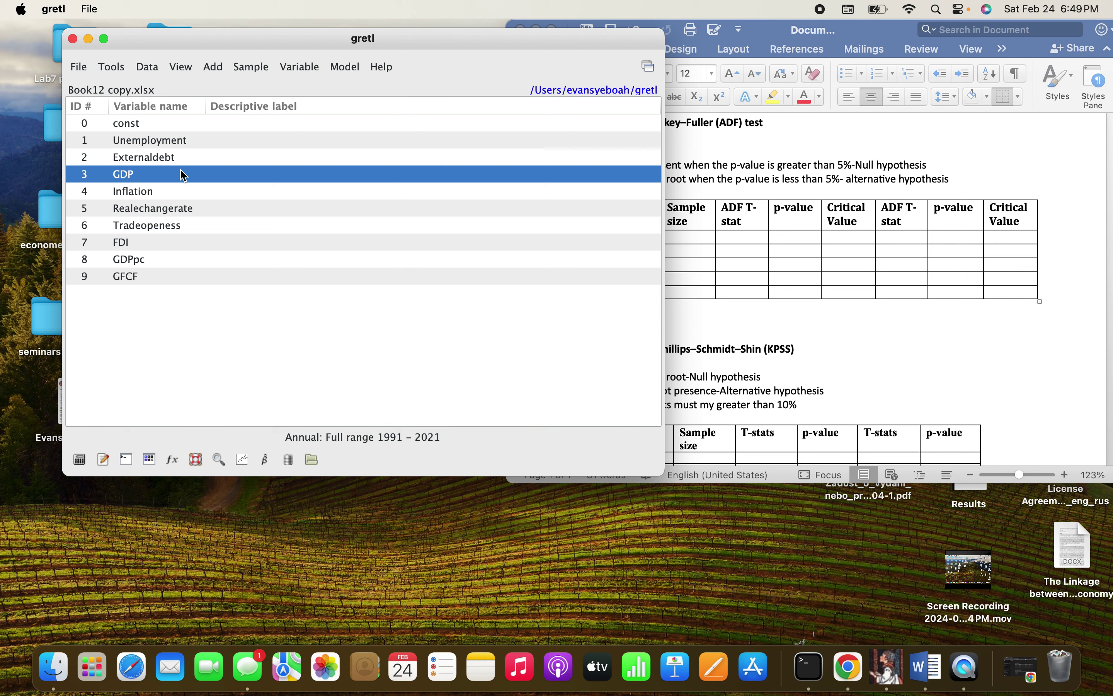
pyautogui.click(303, 66)
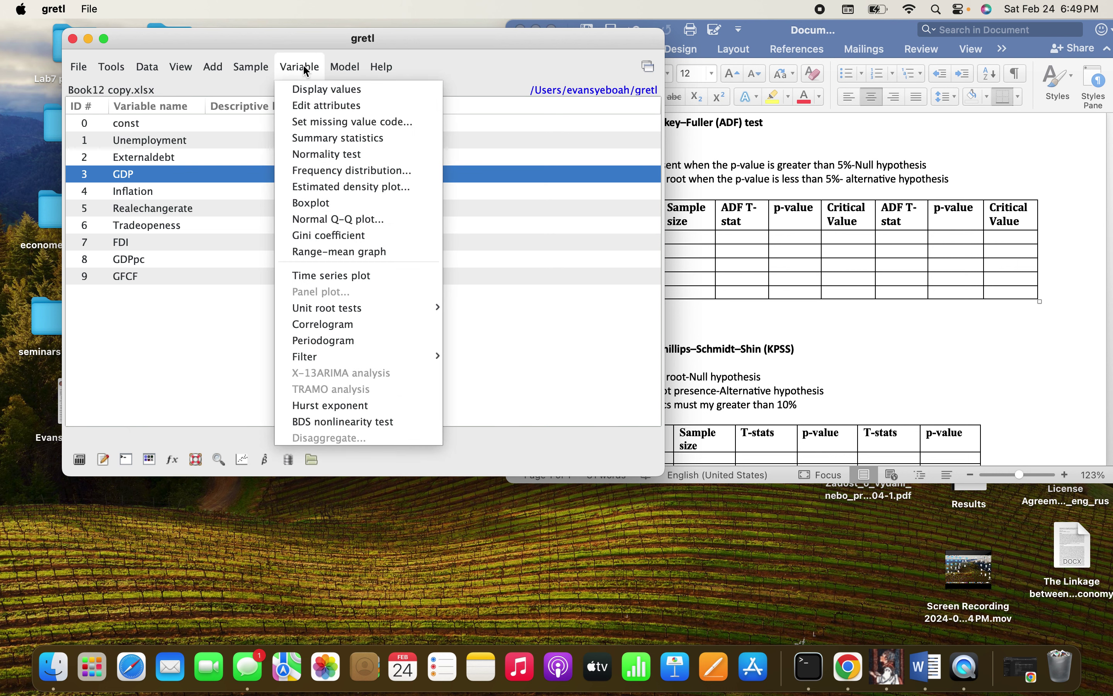
pyautogui.moveTo(353, 314)
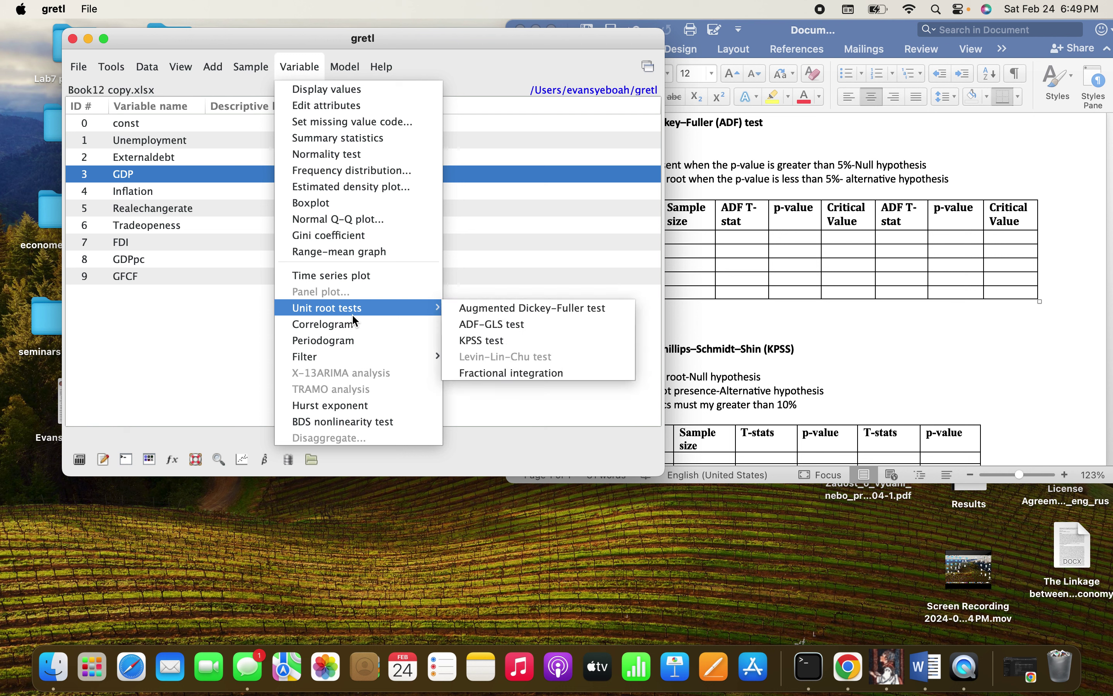
pyautogui.click(471, 315)
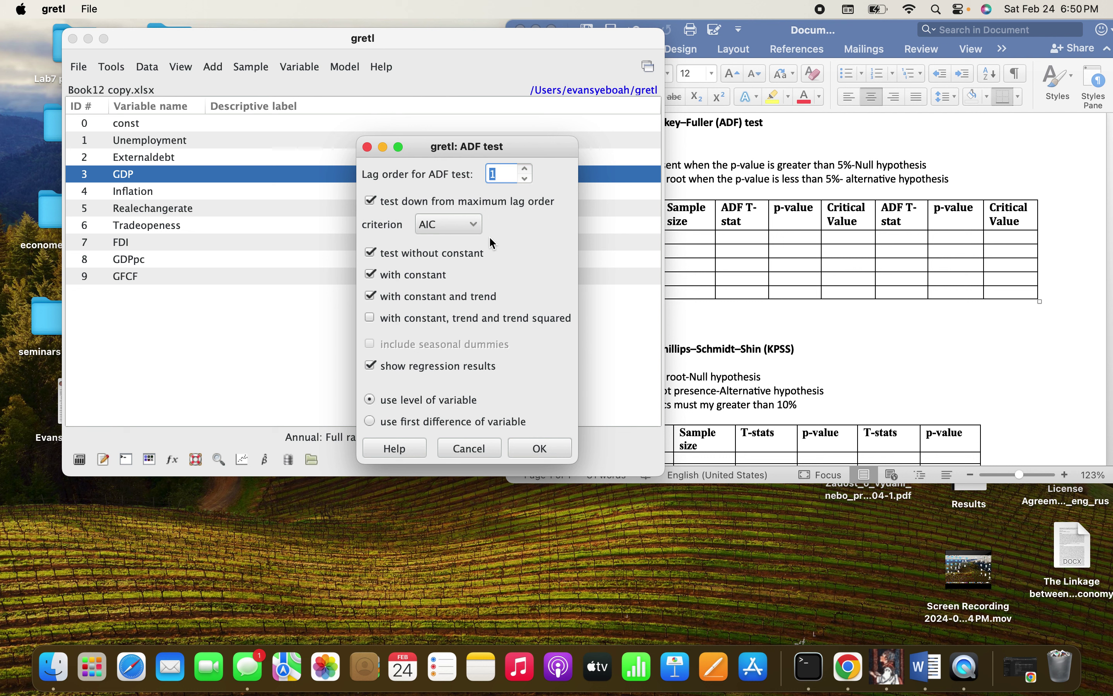
pyautogui.click(472, 225)
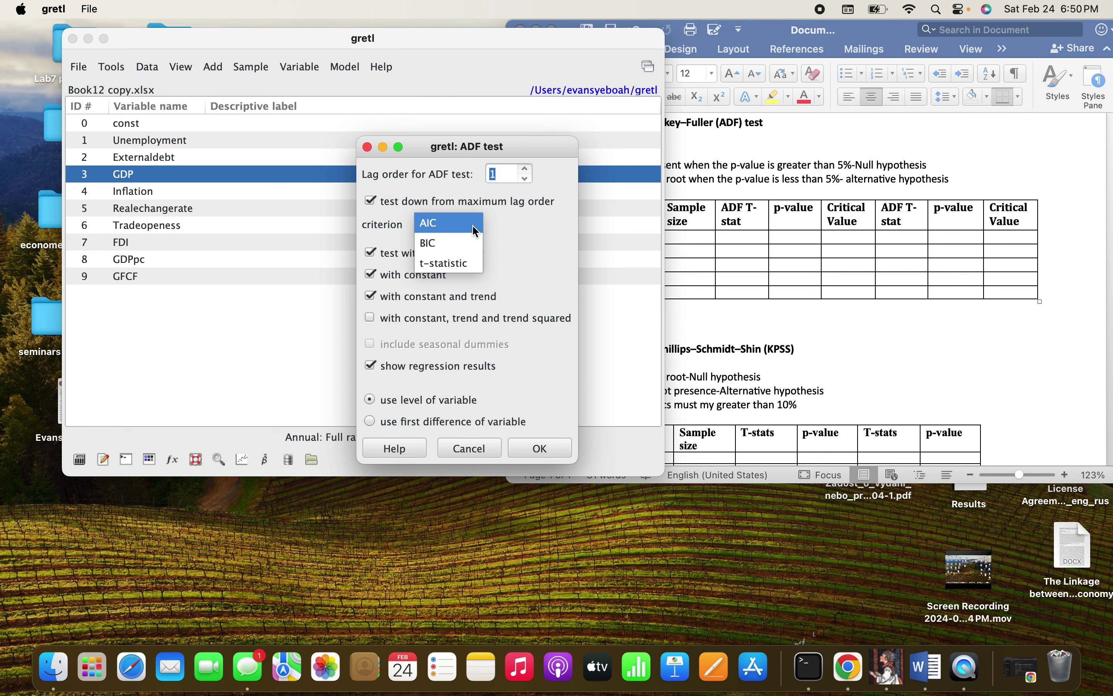
pyautogui.click(474, 231)
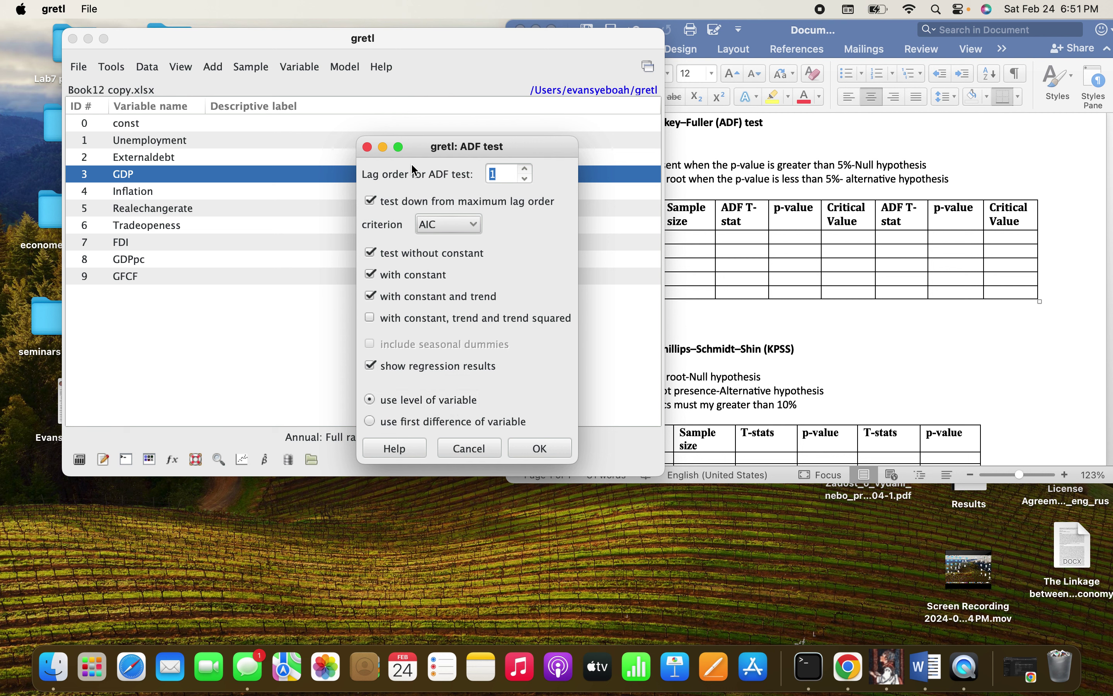
pyautogui.moveTo(423, 150); pyautogui.dragTo(398, 123)
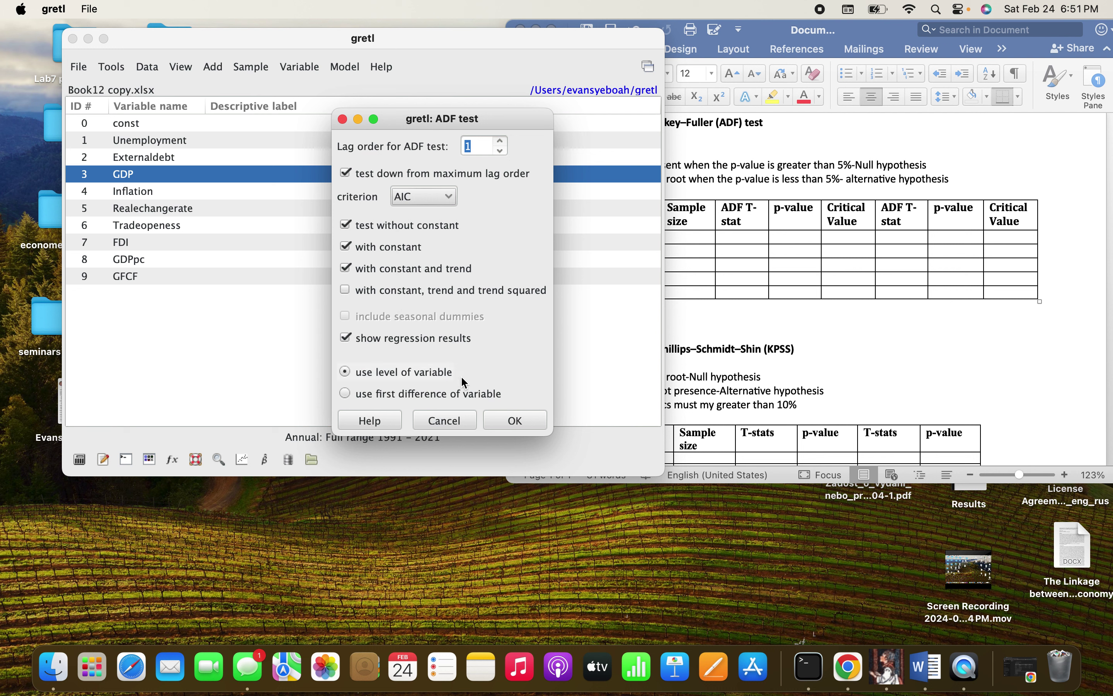
pyautogui.click(514, 420)
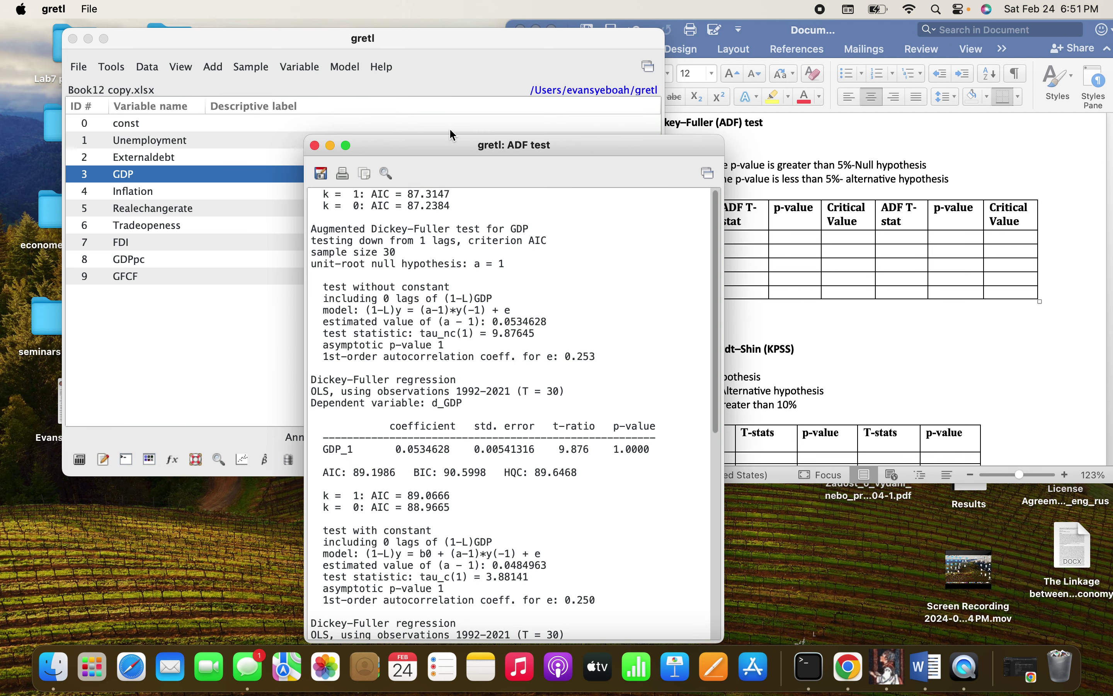
pyautogui.moveTo(445, 143); pyautogui.dragTo(312, 15)
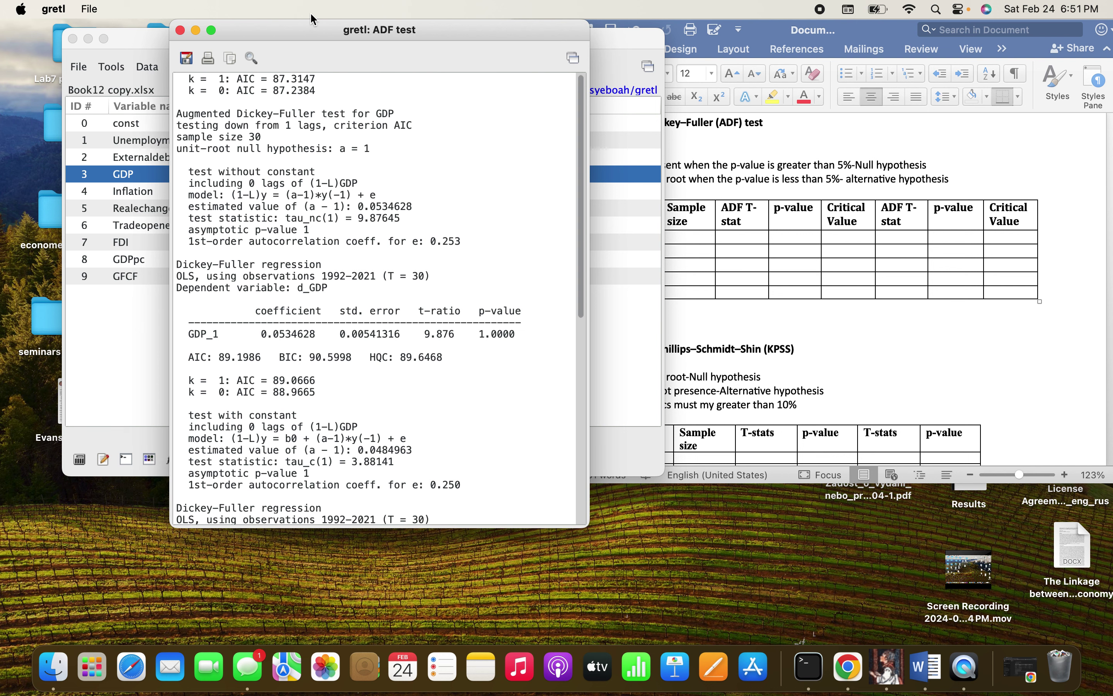
# - Review the ADF conditions in the Word document and the GDP results without constant, with constant, and with constant and trend
pyautogui.click(759, 158)
pyautogui.scroll(2, 761, 160)
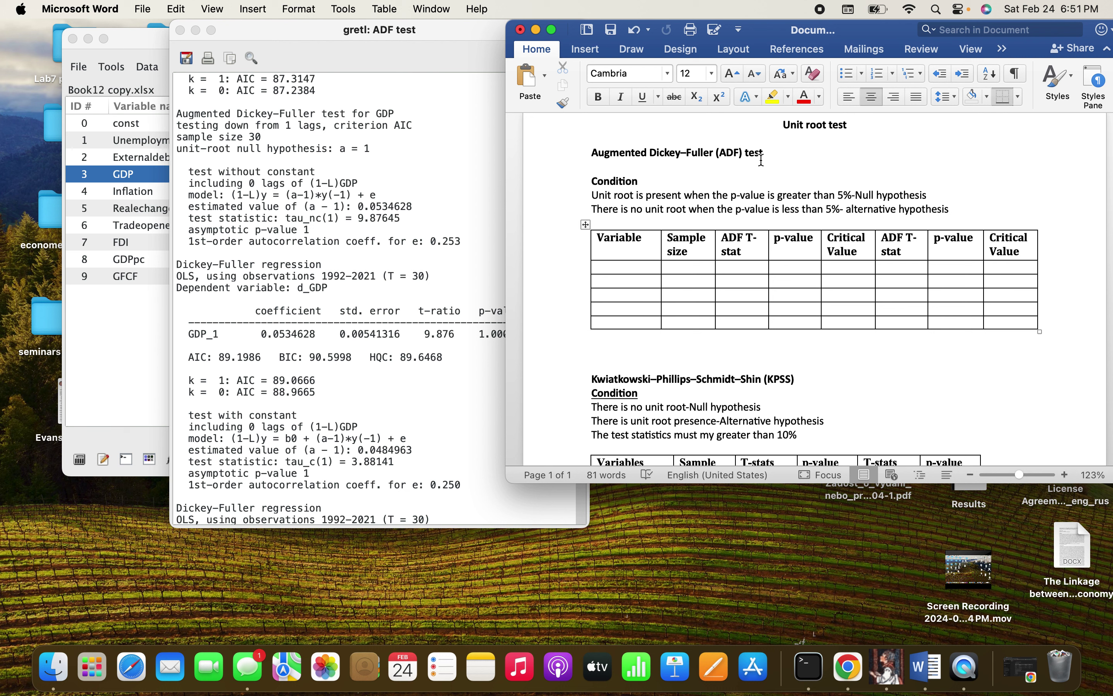
pyautogui.click(302, 245)
pyautogui.scroll(-2, 302, 246)
pyautogui.scroll(2, 303, 245)
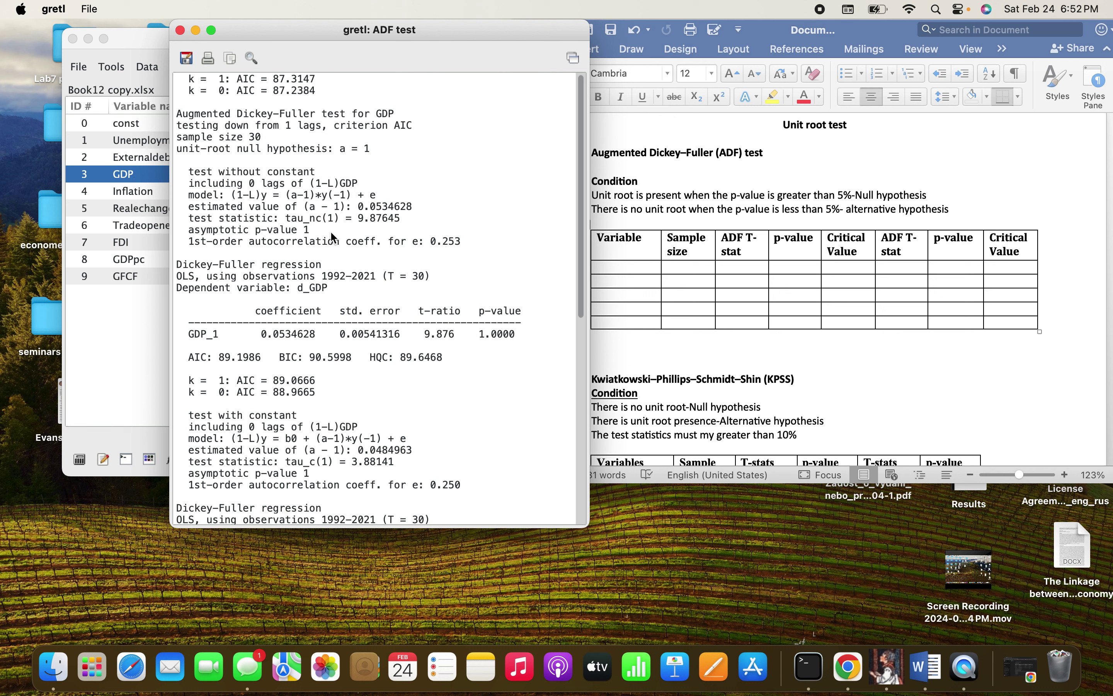
pyautogui.scroll(-8, 331, 232)
pyautogui.scroll(-3, 333, 237)
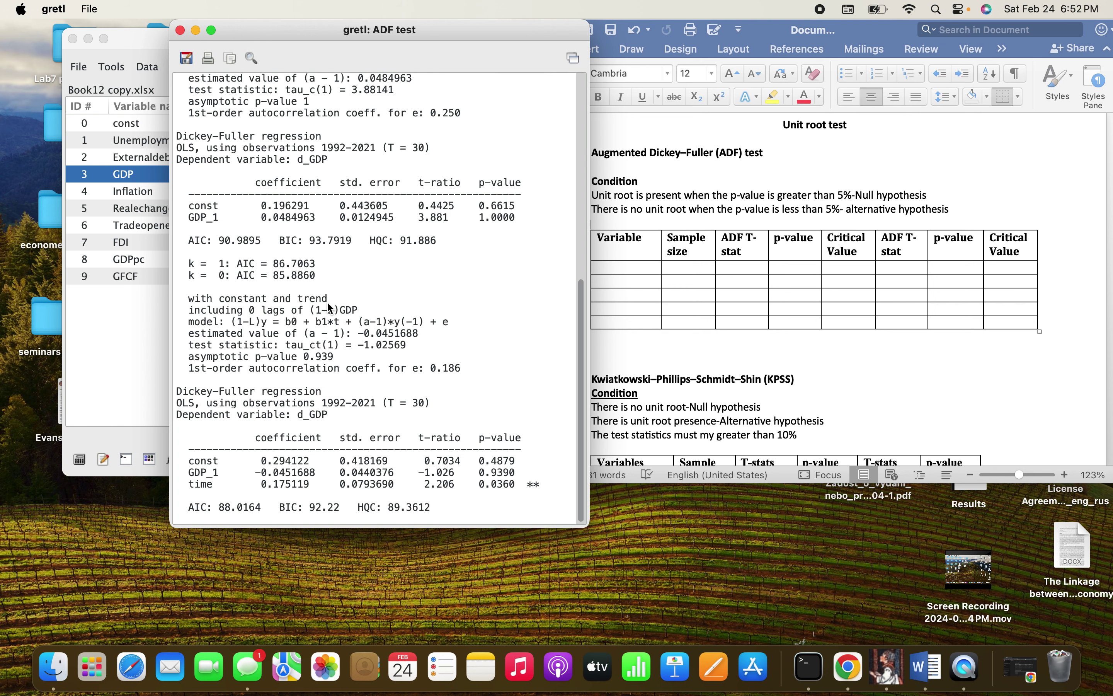
pyautogui.scroll(5, 329, 307)
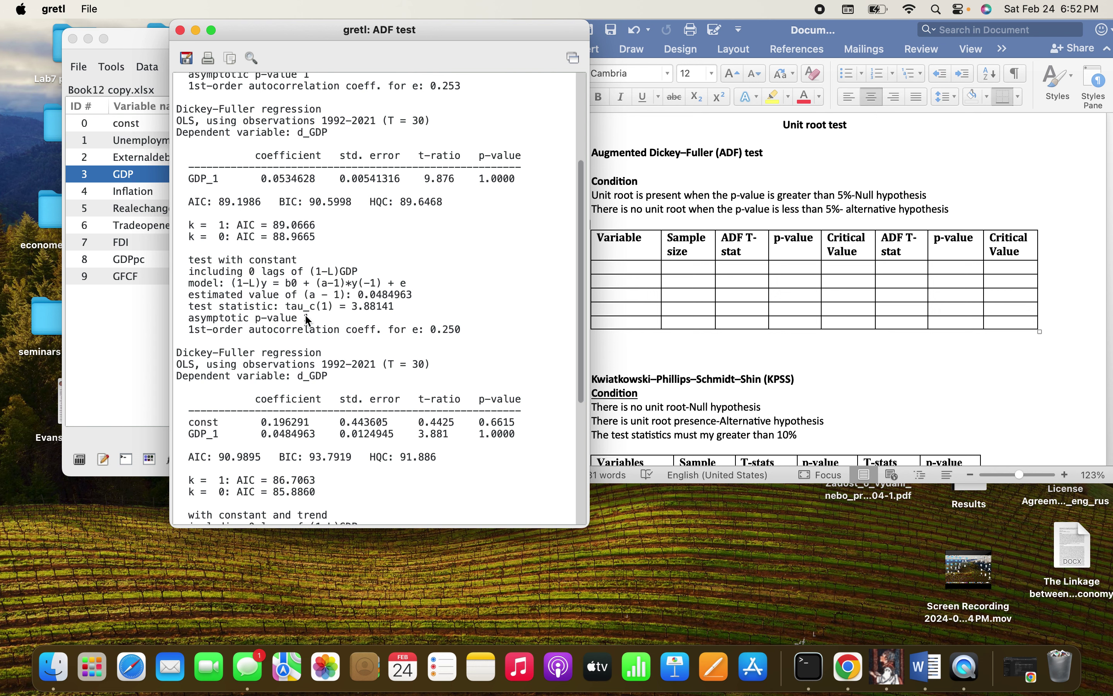
pyautogui.scroll(-5, 308, 319)
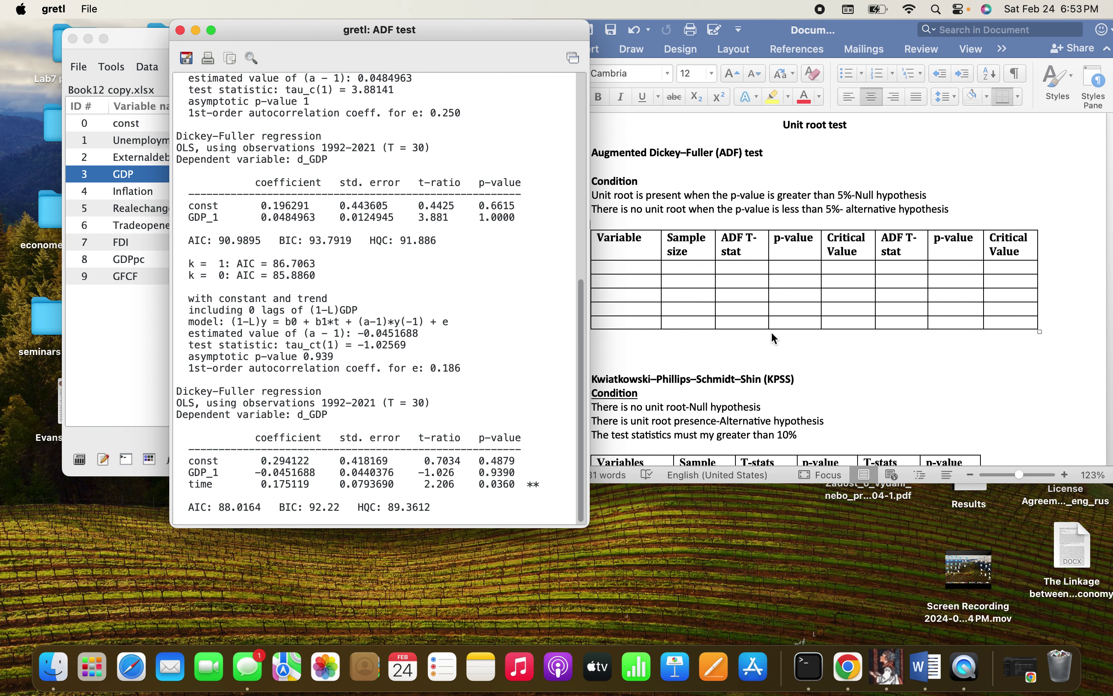
# - Examine the Word ADF table's Variable column and its two groups of ADF T-stat, p-value and Critical Value columns
pyautogui.click(793, 322)
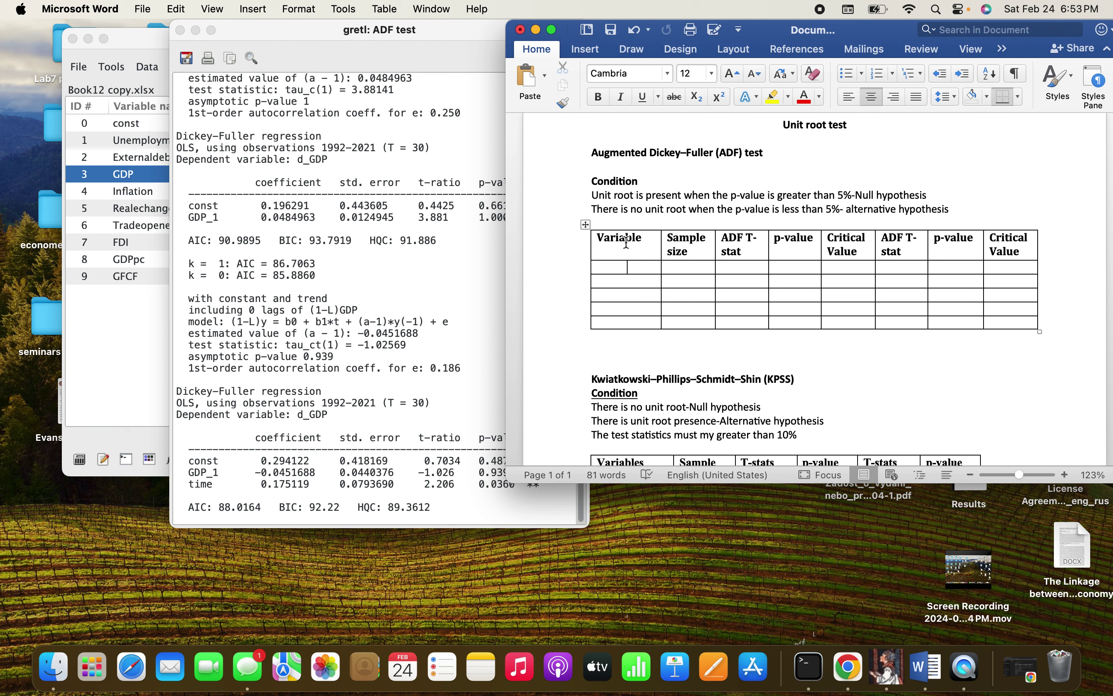
pyautogui.moveTo(604, 237); pyautogui.dragTo(653, 233)
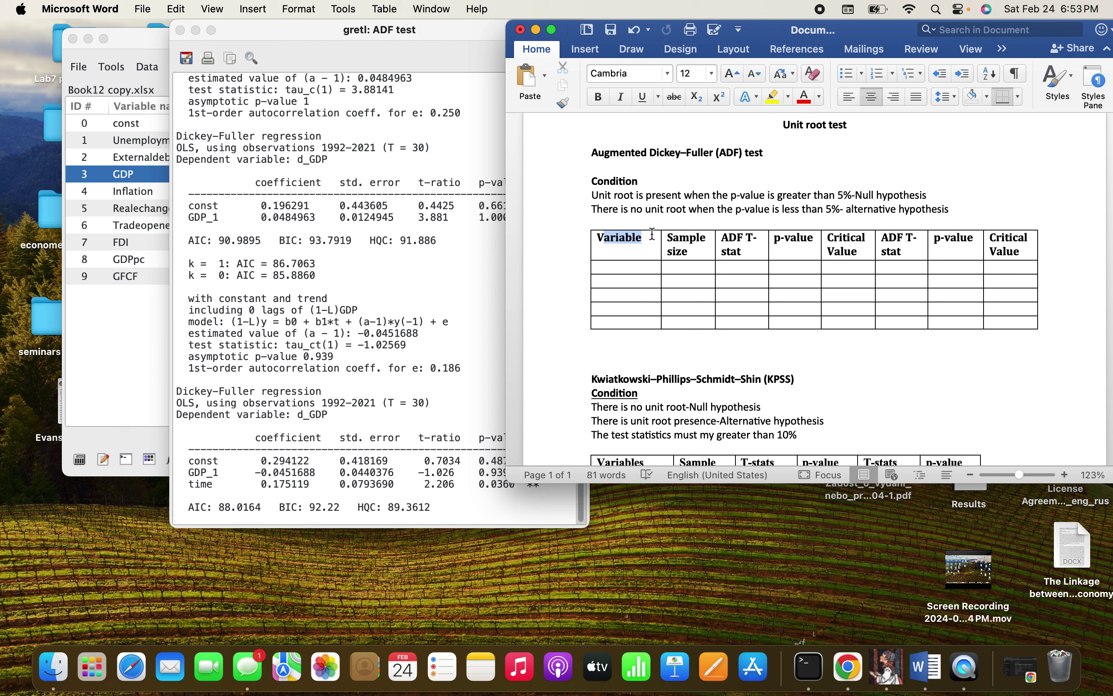
pyautogui.click(624, 265)
pyautogui.moveTo(725, 237); pyautogui.dragTo(842, 321)
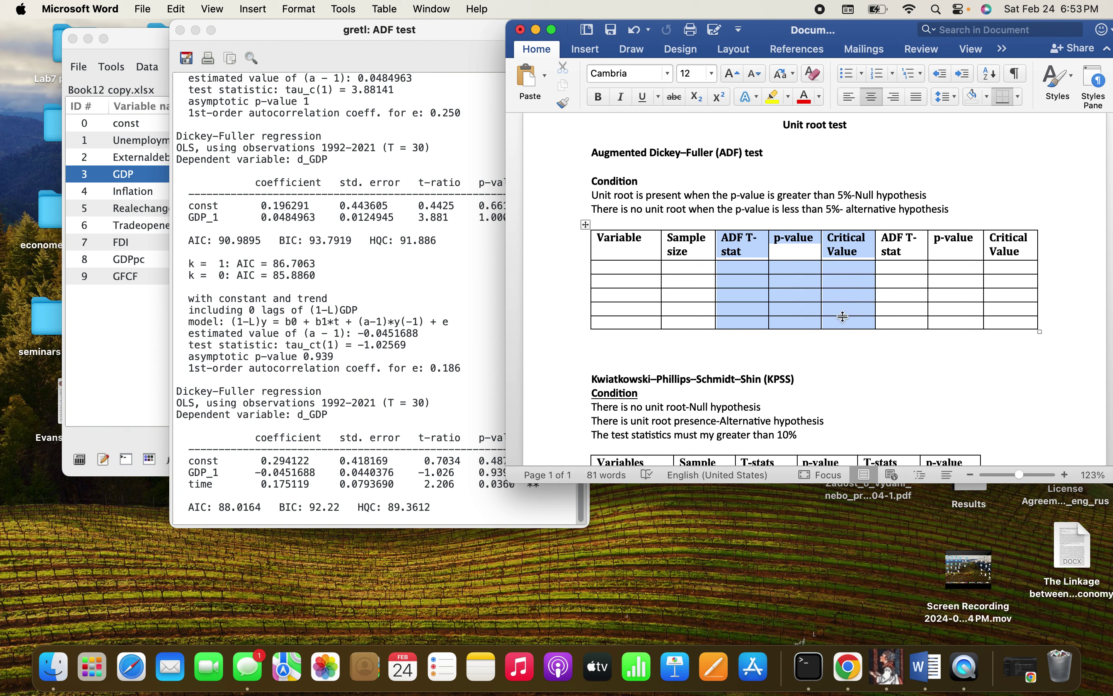
pyautogui.moveTo(899, 246); pyautogui.dragTo(1008, 316)
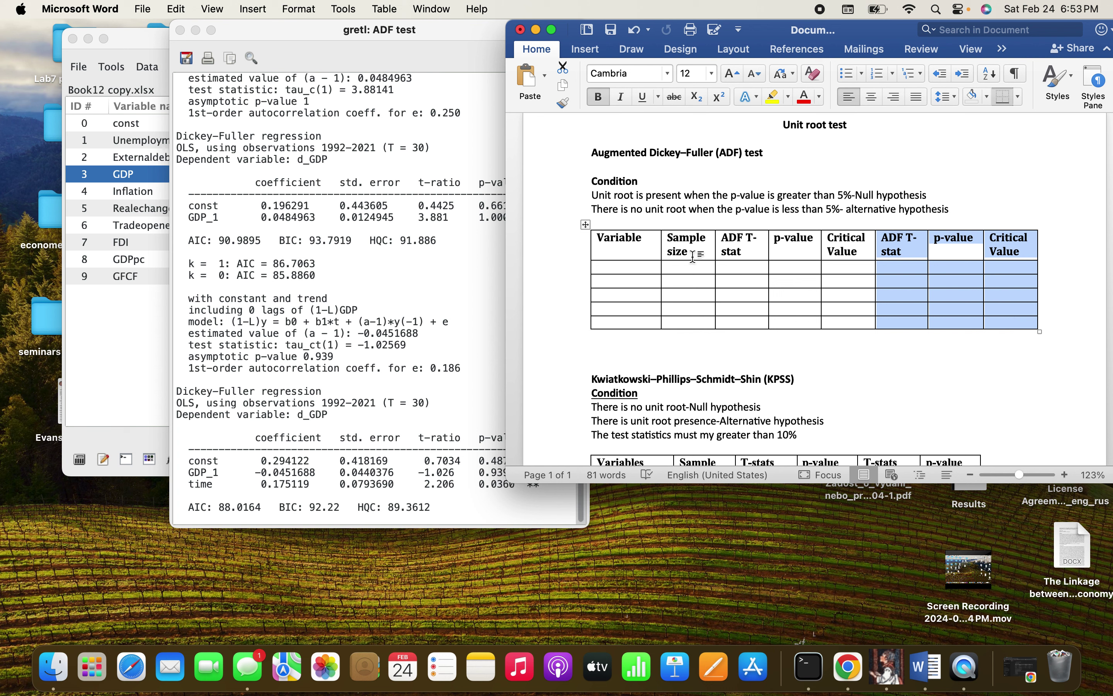
# - Copy the constant-and-trend test statistic -1.025 from the ADF output into the first ADF T-stat cell of the Word table
pyautogui.click(299, 309)
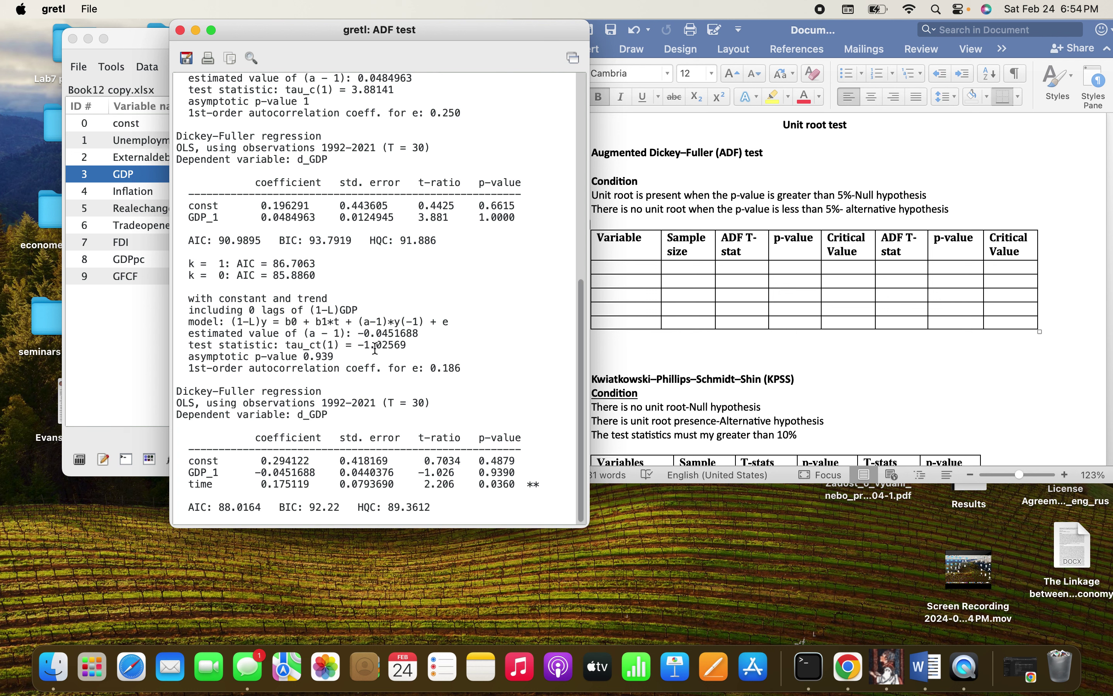
pyautogui.moveTo(358, 345); pyautogui.dragTo(393, 345)
pyautogui.rightClick(382, 343)
pyautogui.click(398, 385)
pyautogui.click(657, 298)
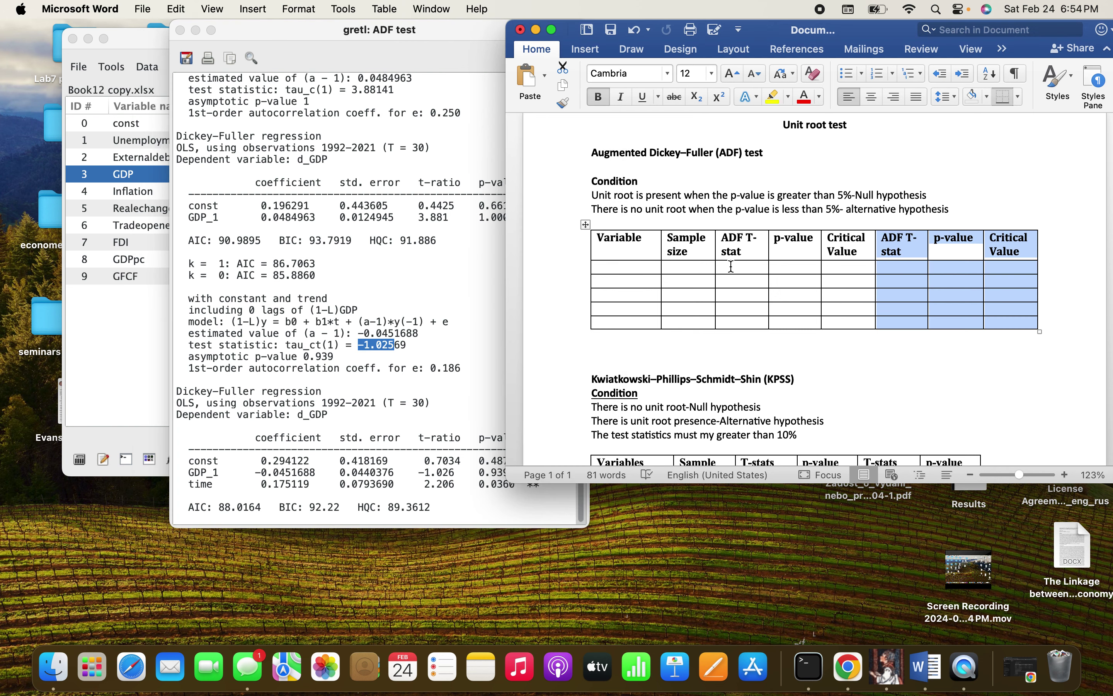
pyautogui.click(731, 267)
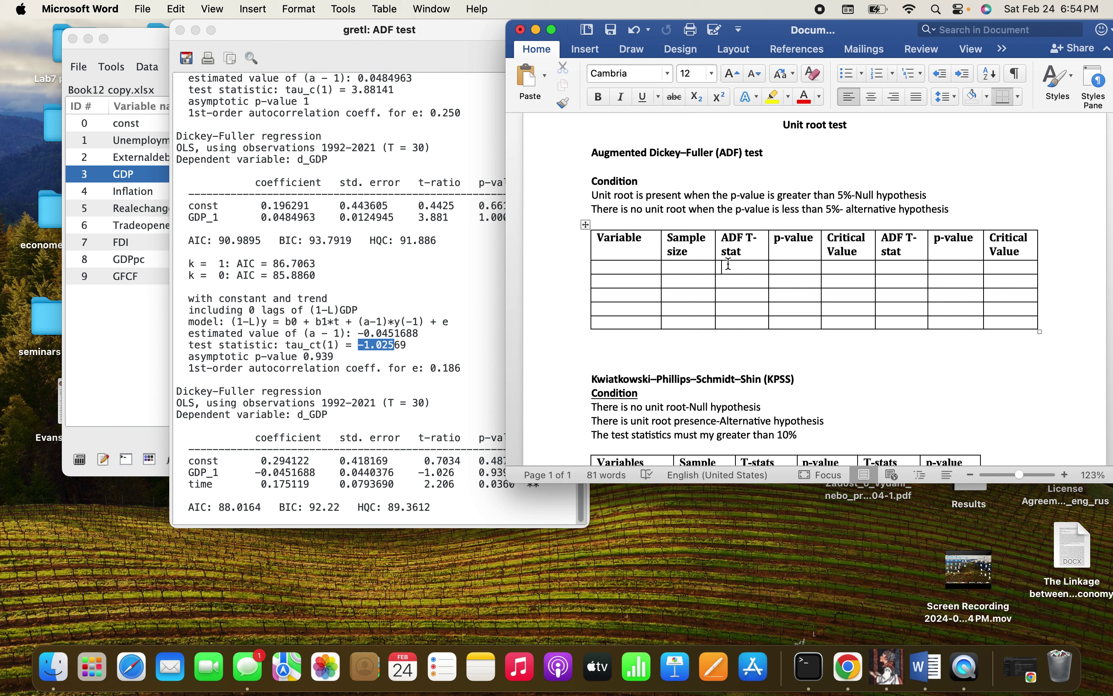
pyautogui.rightClick(728, 265)
pyautogui.click(745, 309)
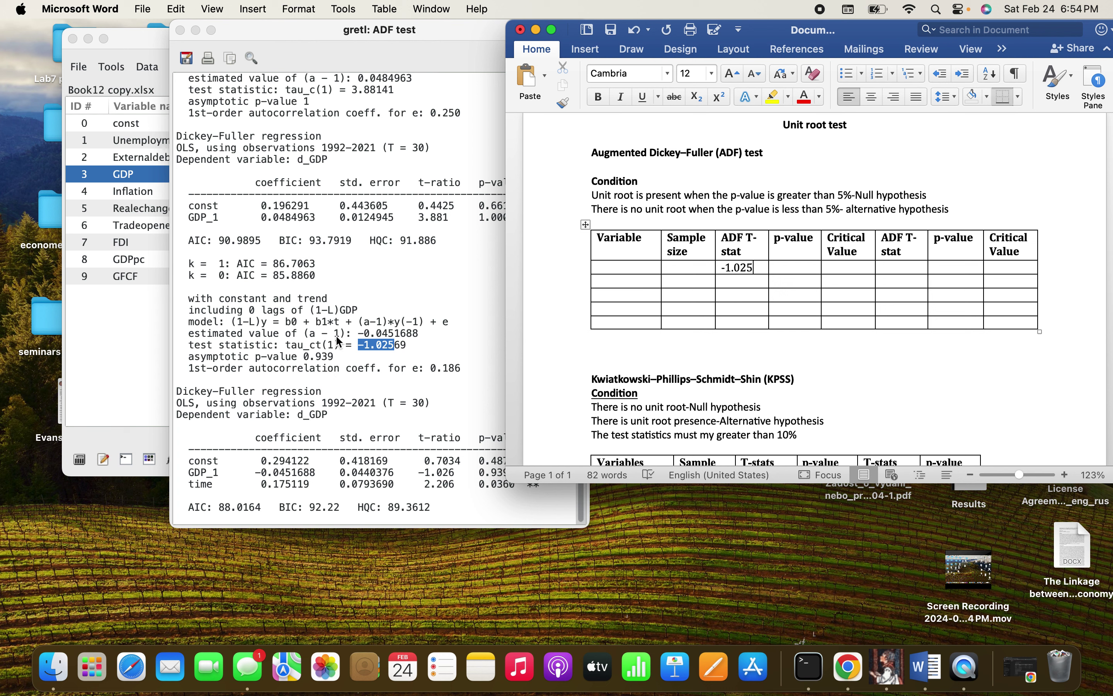
# - Copy the constant-and-trend estimated value -0.045 into the first Critical Value cell of the Word ADF table
pyautogui.click(354, 334)
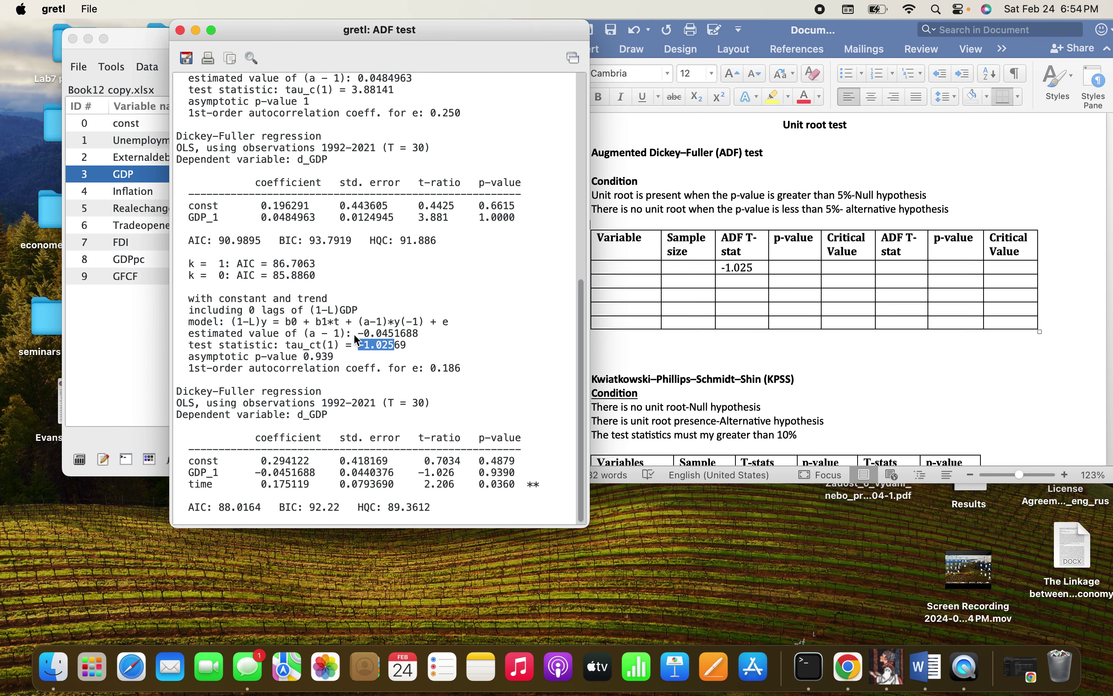
pyautogui.moveTo(357, 334); pyautogui.dragTo(395, 333)
pyautogui.rightClick(378, 334)
pyautogui.click(397, 378)
pyautogui.click(851, 263)
pyautogui.rightClick(851, 264)
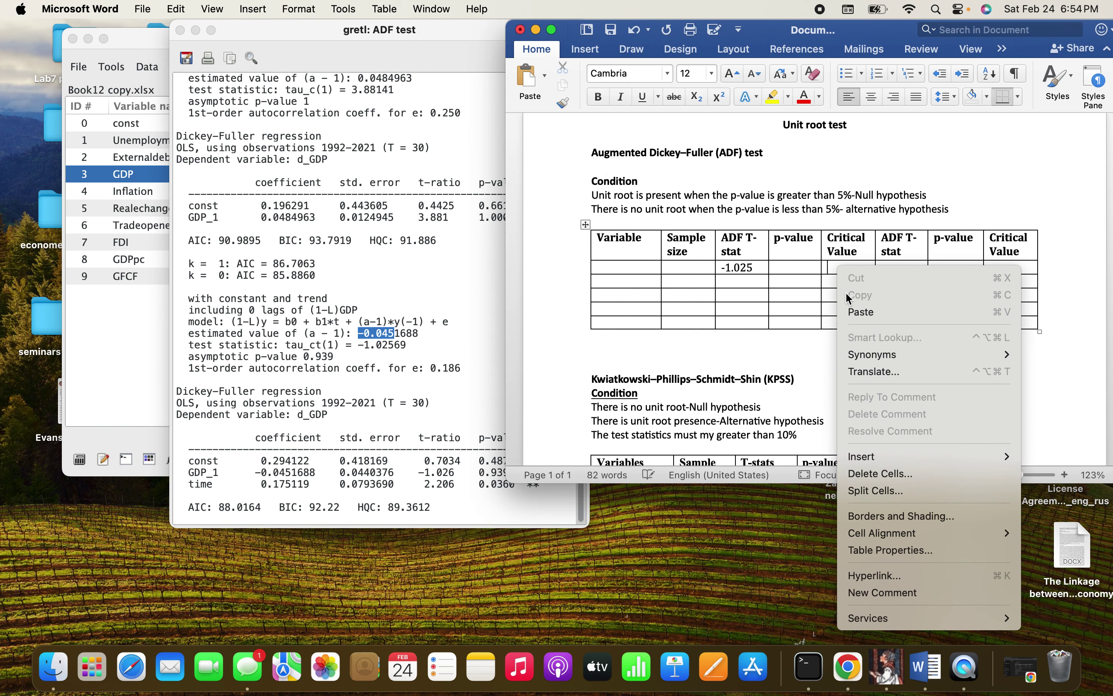
pyautogui.click(853, 312)
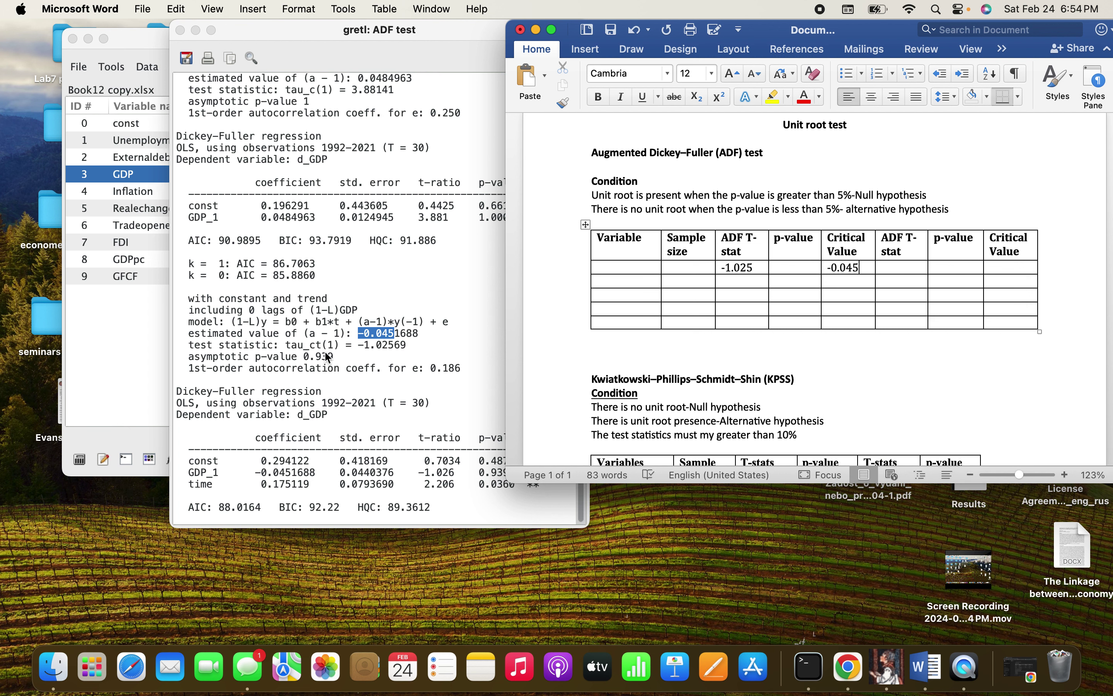
# - Copy the constant-and-trend asymptotic p-value 0.939 into the first p-value cell of the Word ADF table
pyautogui.click(302, 375)
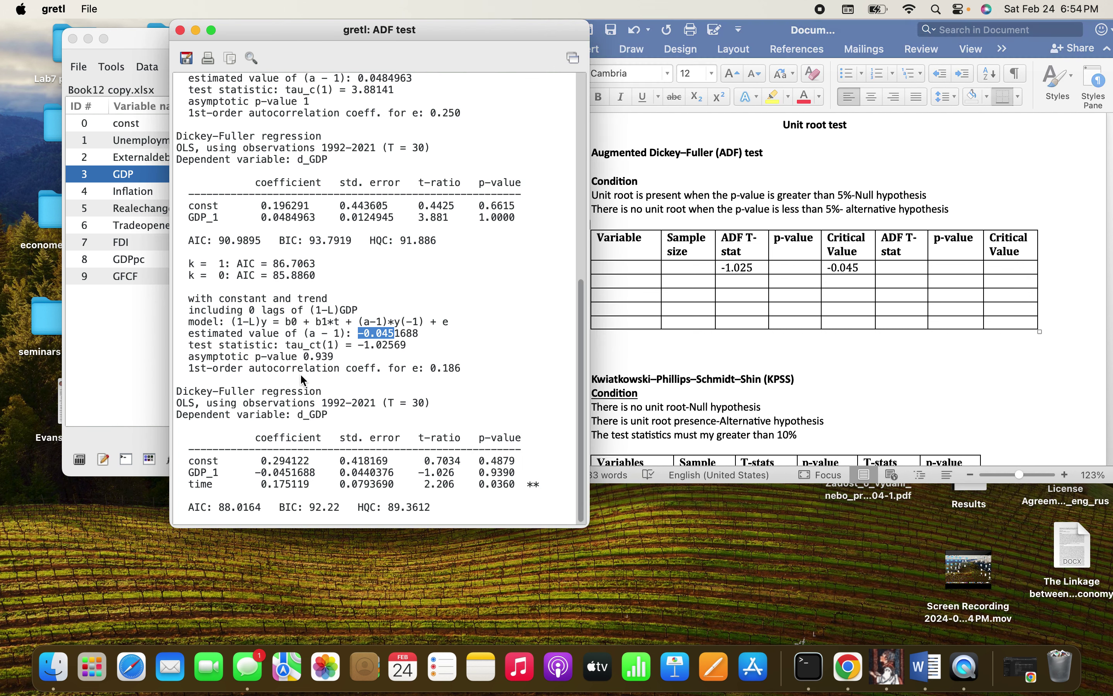
pyautogui.moveTo(303, 357); pyautogui.dragTo(338, 356)
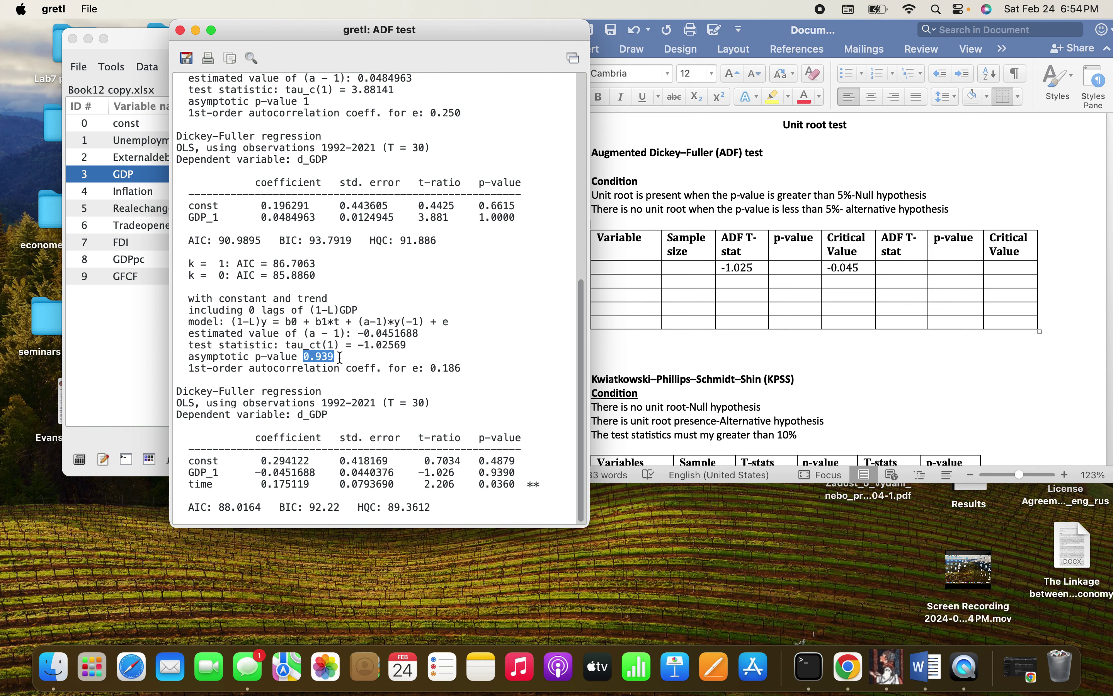
pyautogui.rightClick(321, 358)
pyautogui.click(345, 399)
pyautogui.click(783, 328)
pyautogui.click(787, 266)
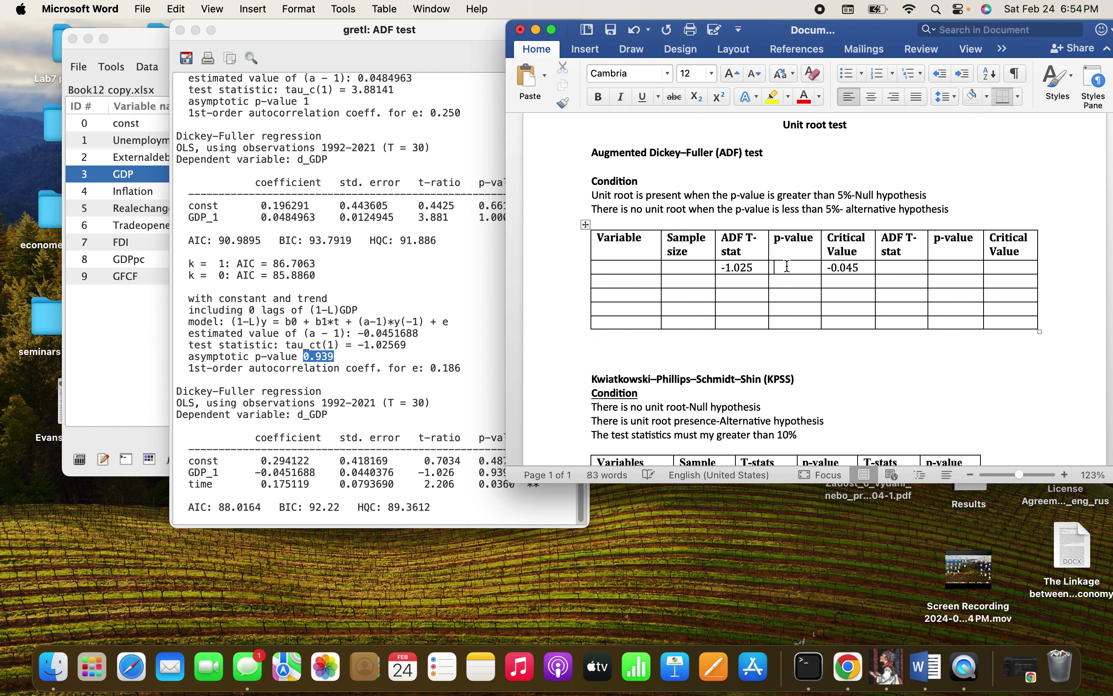
pyautogui.rightClick(786, 265)
pyautogui.click(807, 313)
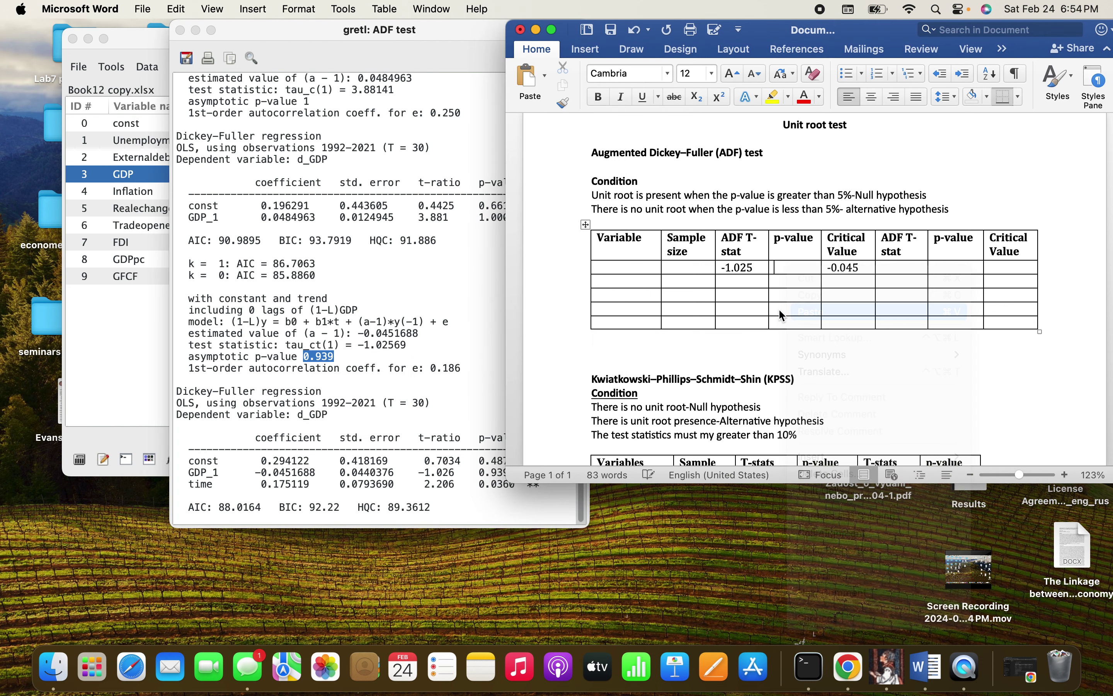
# - Copy the observation range 1992-2021 from the Dickey-Fuller regression output into the Sample size cell of the Word ADF table's first data row
pyautogui.click(363, 363)
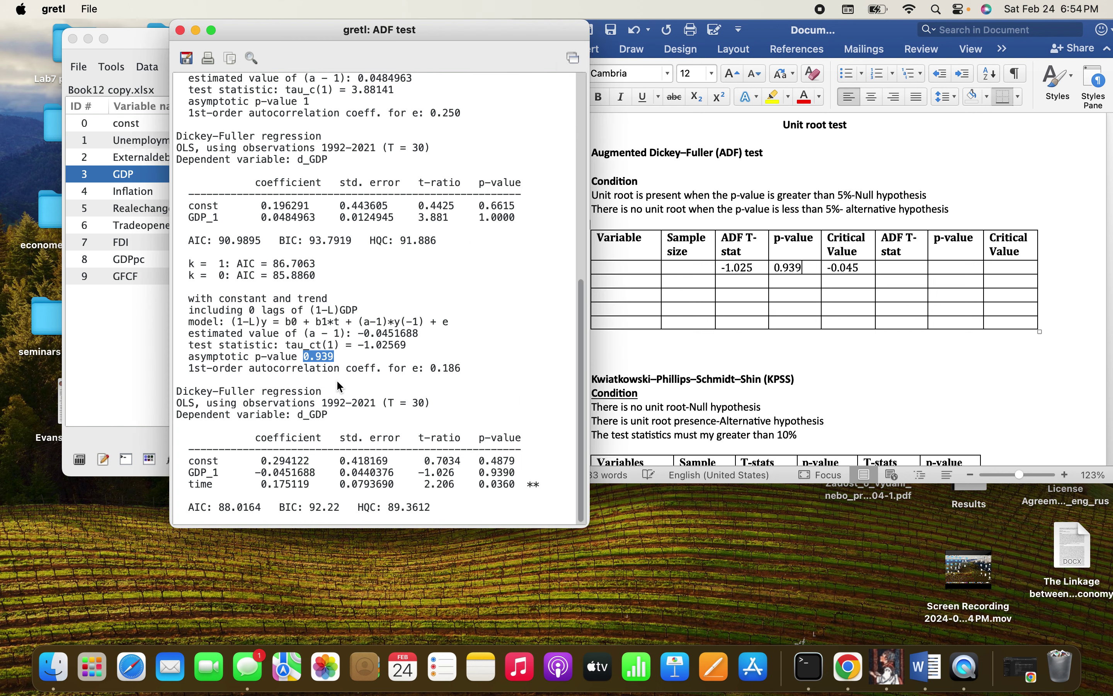
pyautogui.click(323, 396)
pyautogui.moveTo(322, 403); pyautogui.dragTo(375, 404)
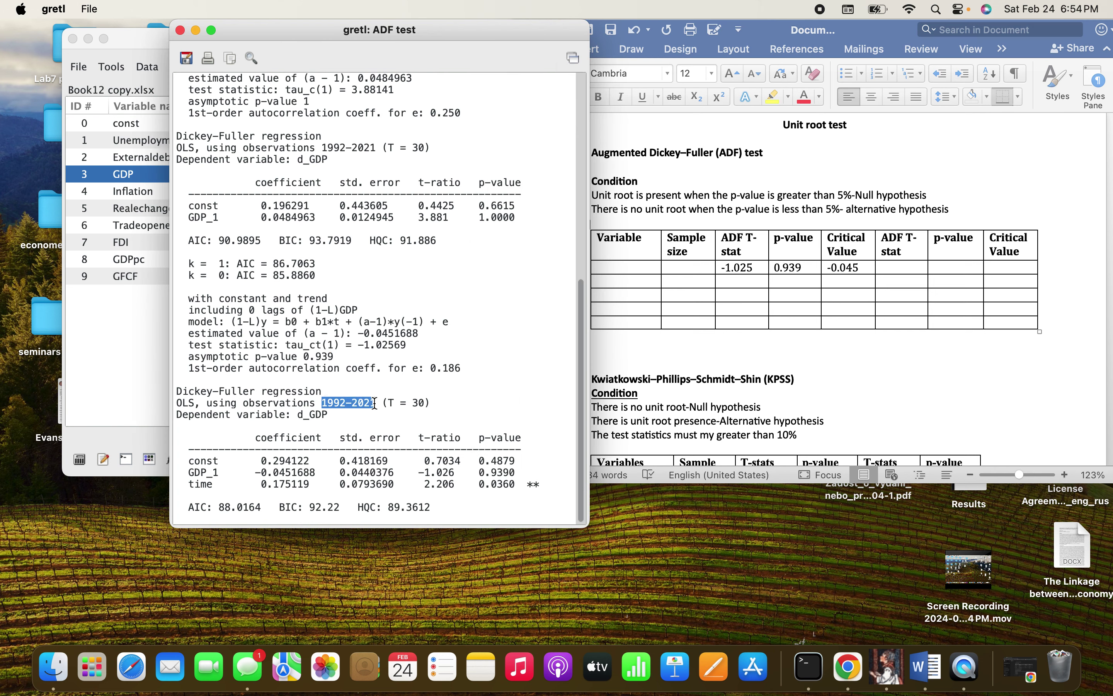
pyautogui.rightClick(356, 403)
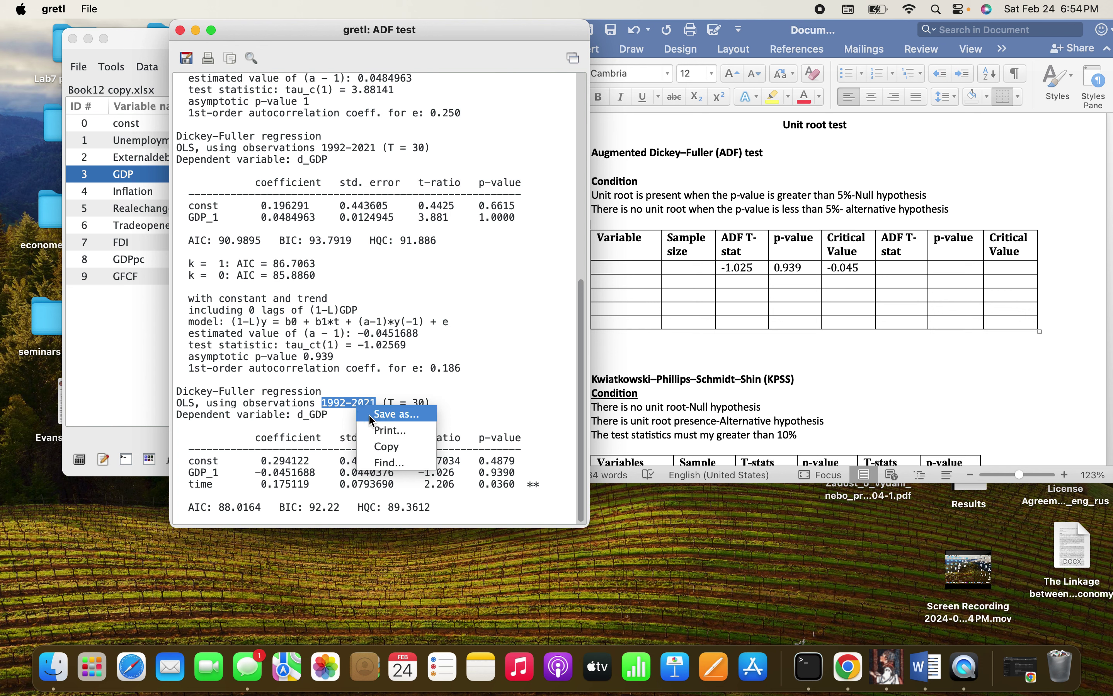
pyautogui.click(385, 448)
pyautogui.click(724, 297)
pyautogui.click(686, 268)
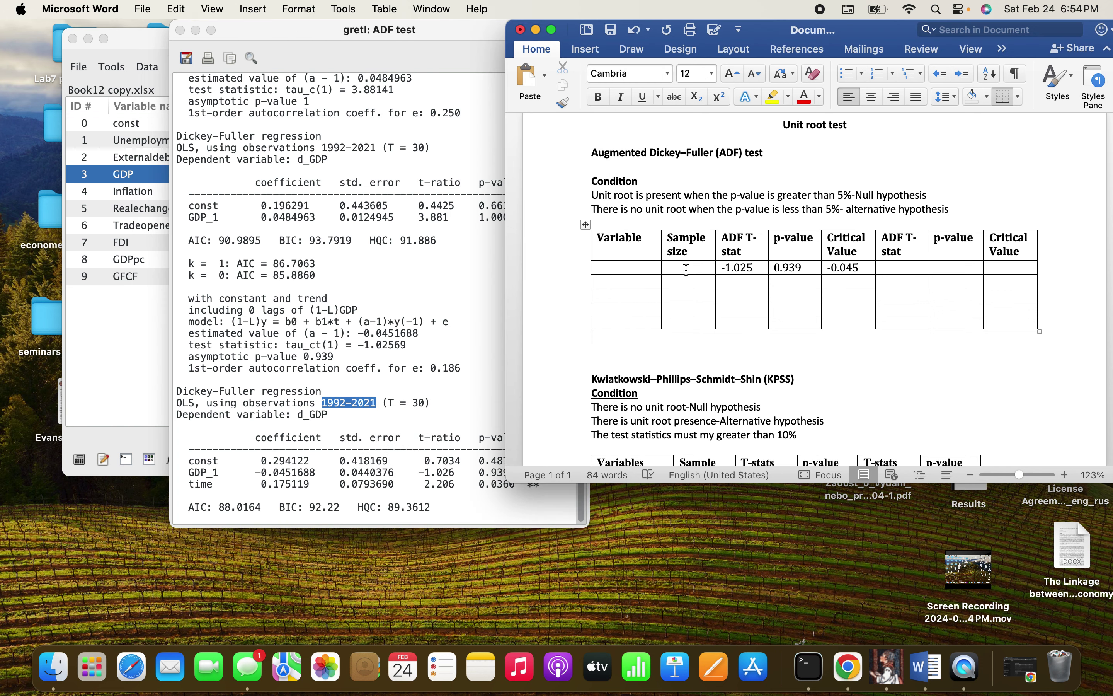
pyautogui.rightClick(686, 268)
pyautogui.click(703, 314)
# - Enter GDP in the Variable cell of the Word ADF table's first data row and close the level test output in gretl
pyautogui.click(617, 279)
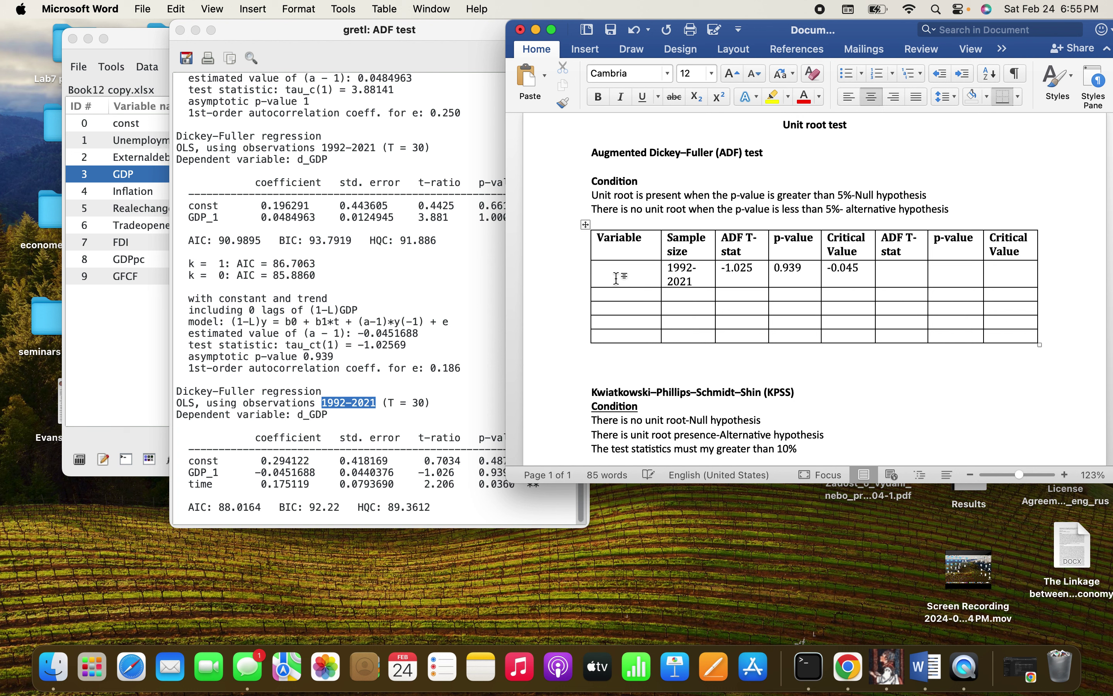
pyautogui.write('GDP')
pyautogui.click(180, 30)
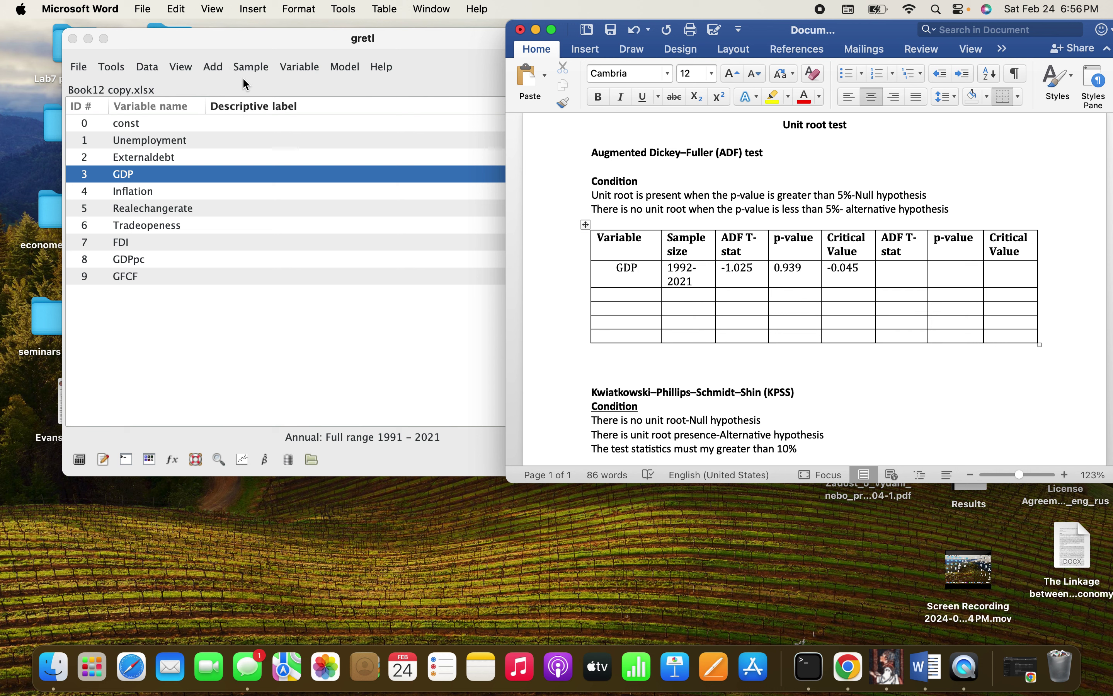
# - Run the Augmented Dickey-Fuller test on GDP in gretl using the first difference of the variable
pyautogui.click(293, 69)
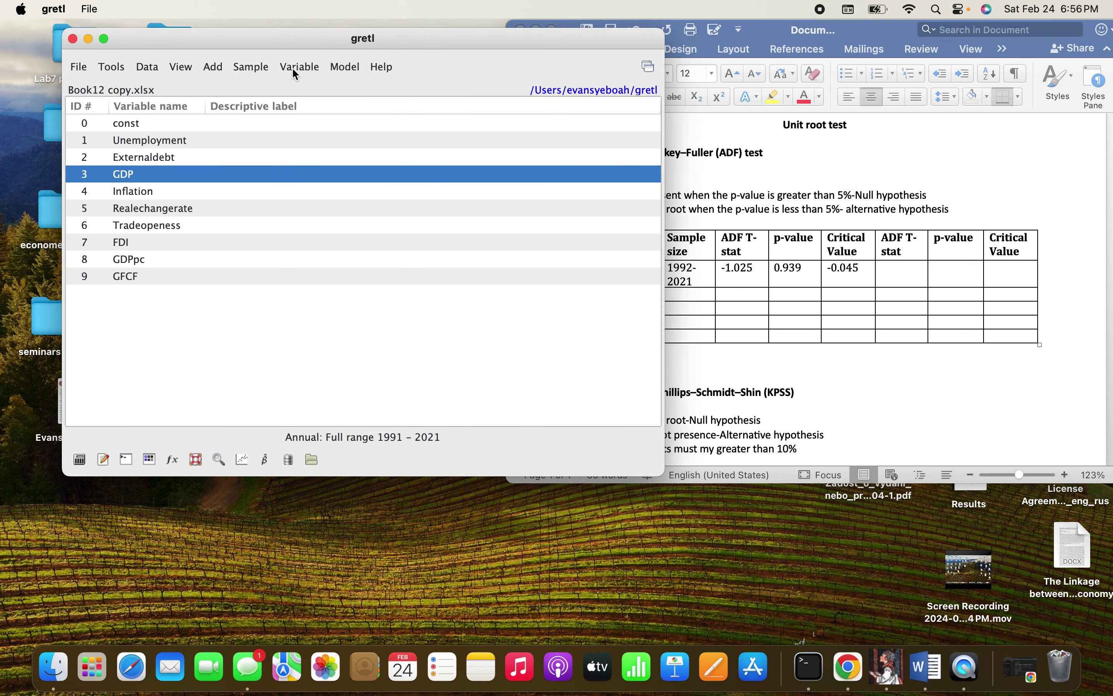
pyautogui.click(296, 72)
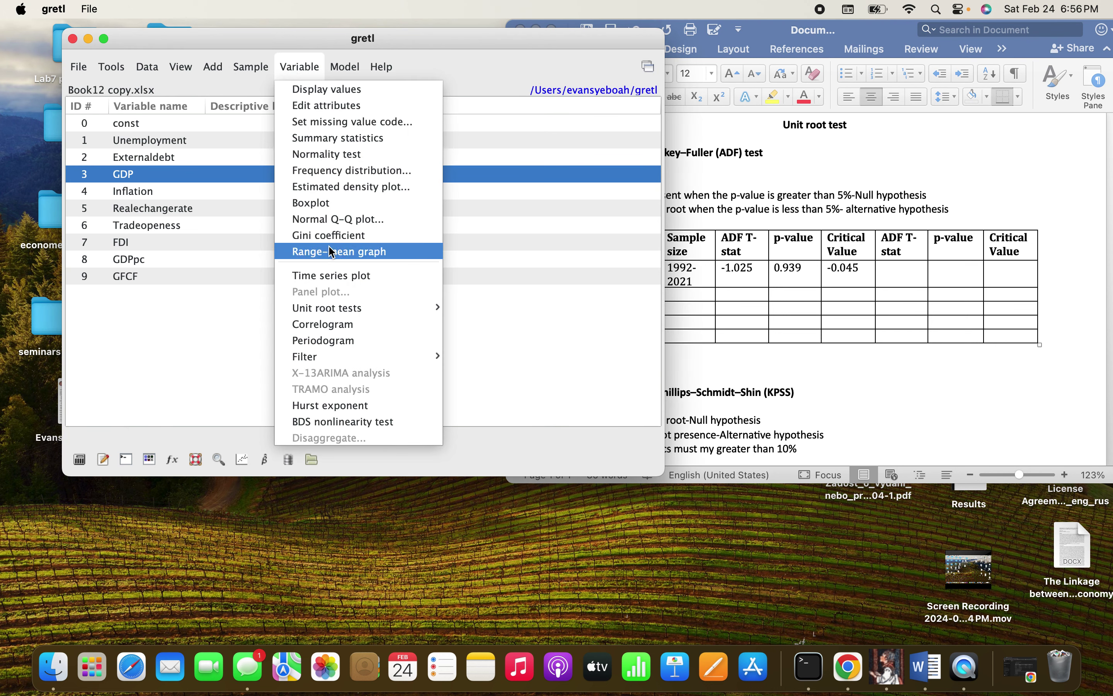
pyautogui.moveTo(343, 309)
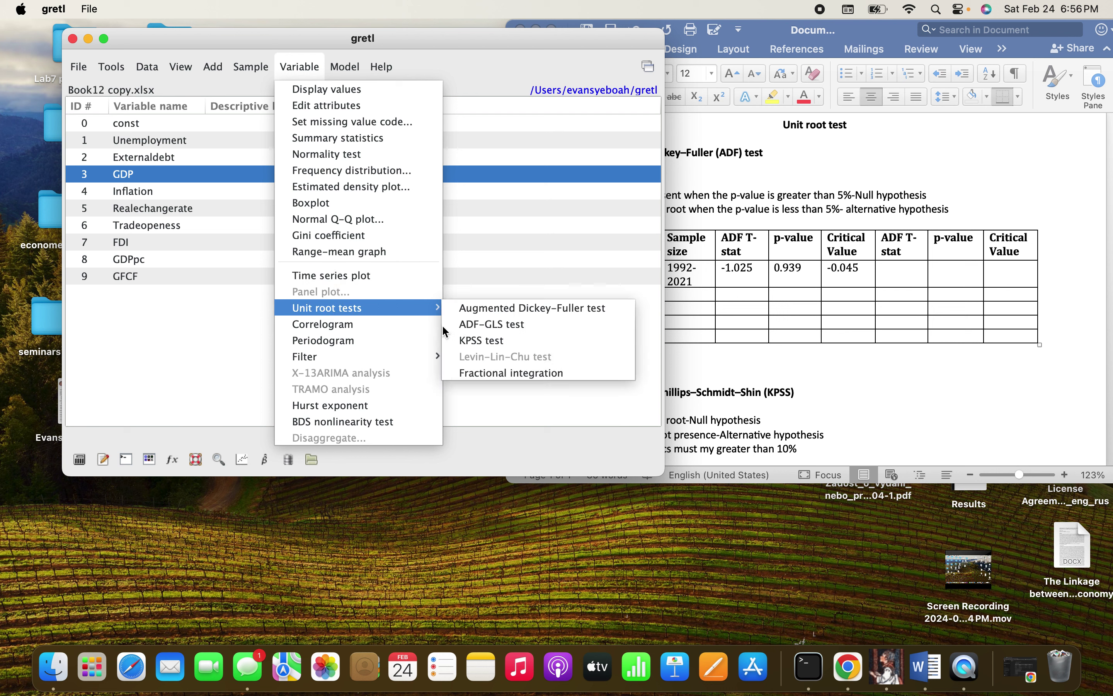
pyautogui.click(457, 309)
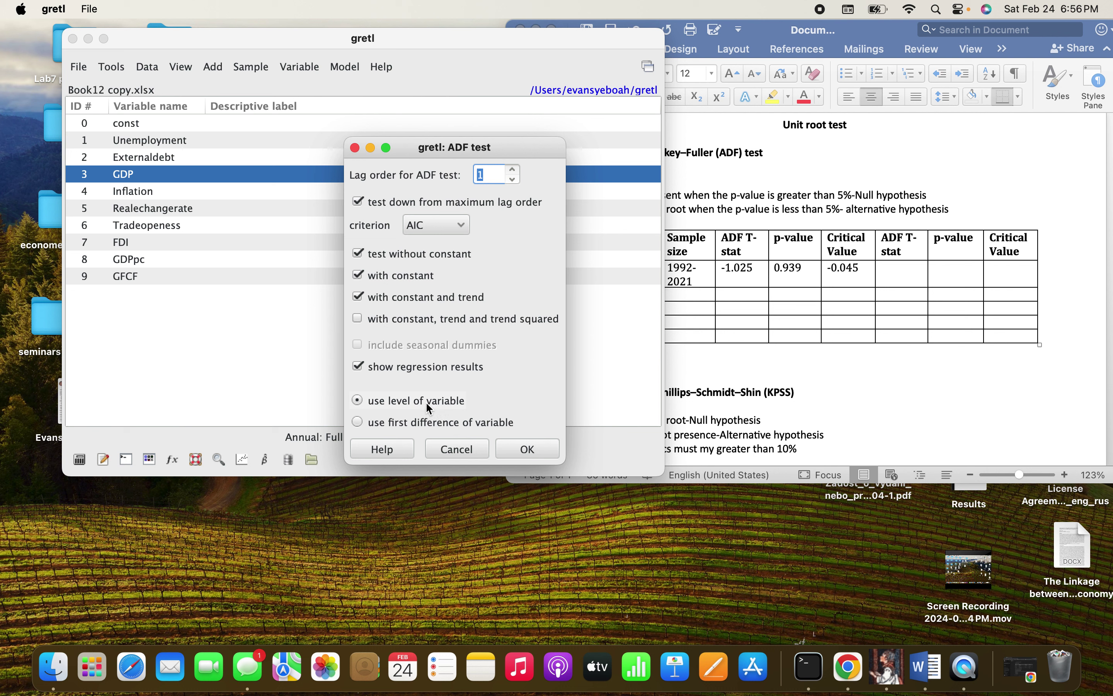
pyautogui.click(358, 421)
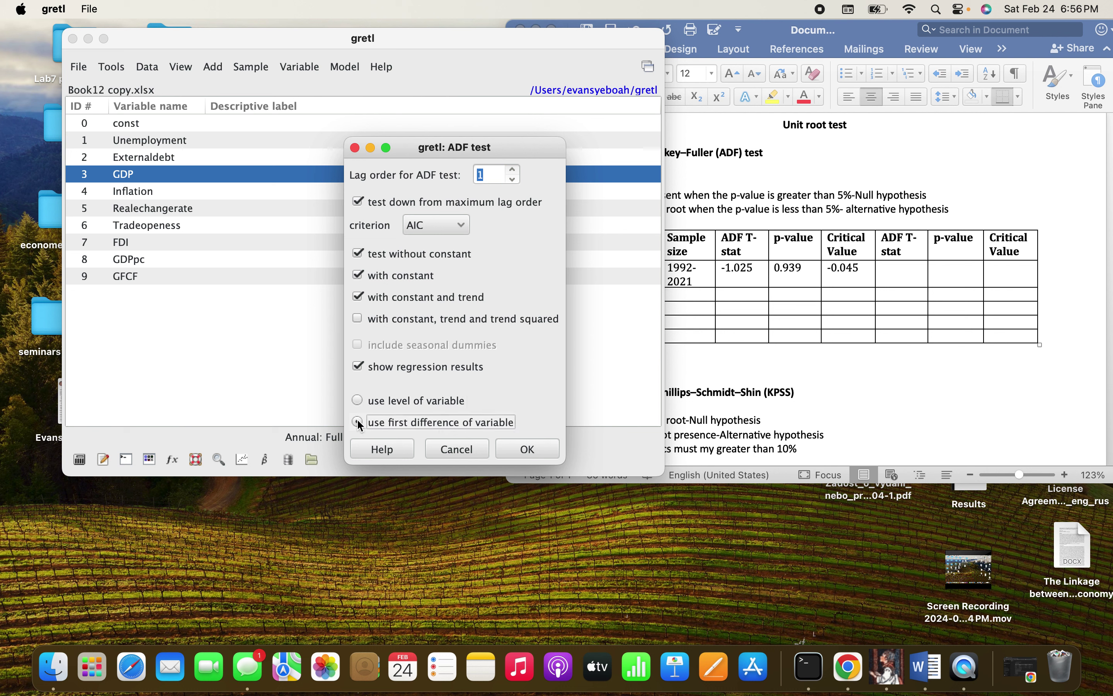
pyautogui.click(525, 449)
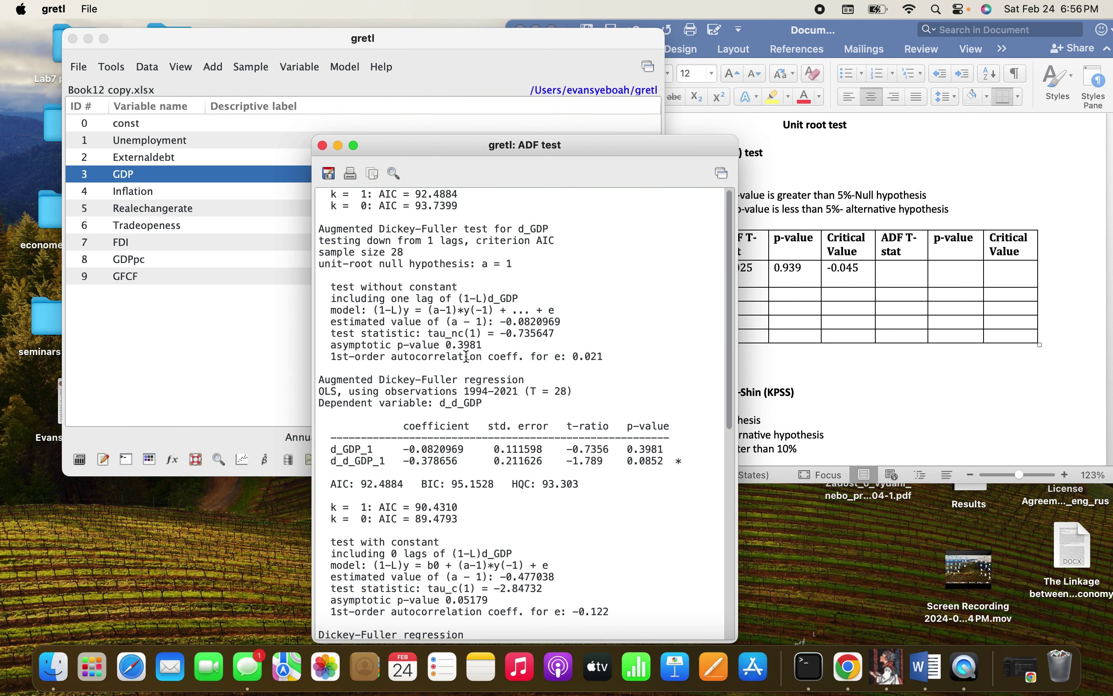
# - Copy the constant-and-trend test statistic -4.205 from the first-difference output into the second ADF T-stat cell of the GDP row in Word
pyautogui.scroll(-10, 466, 355)
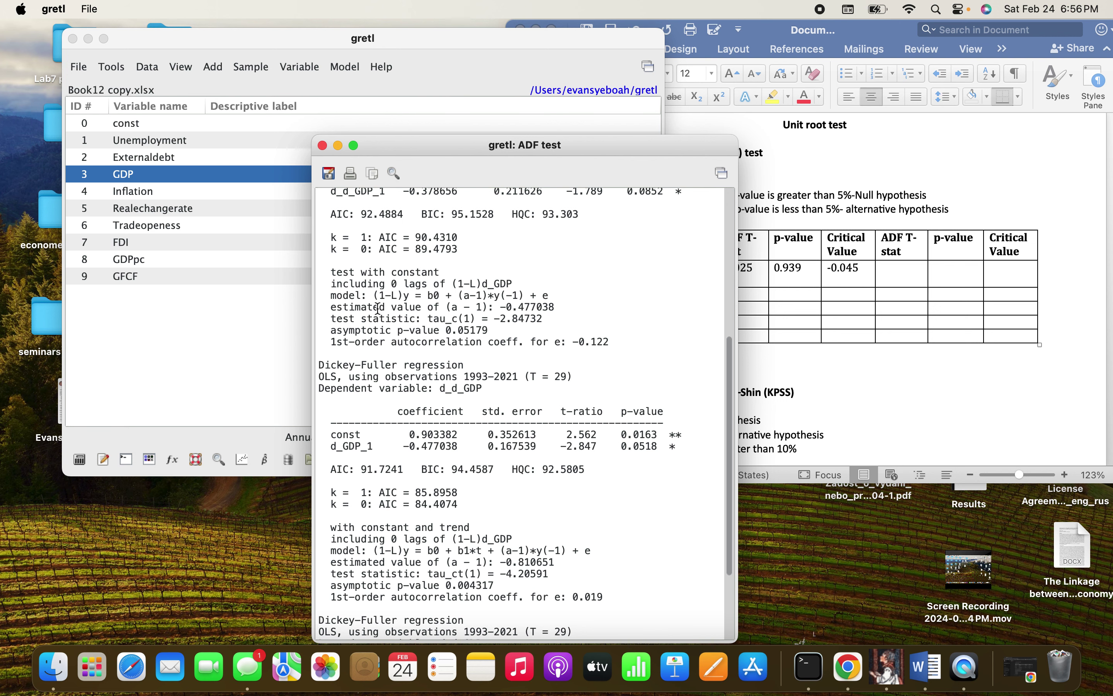
pyautogui.scroll(-4, 429, 374)
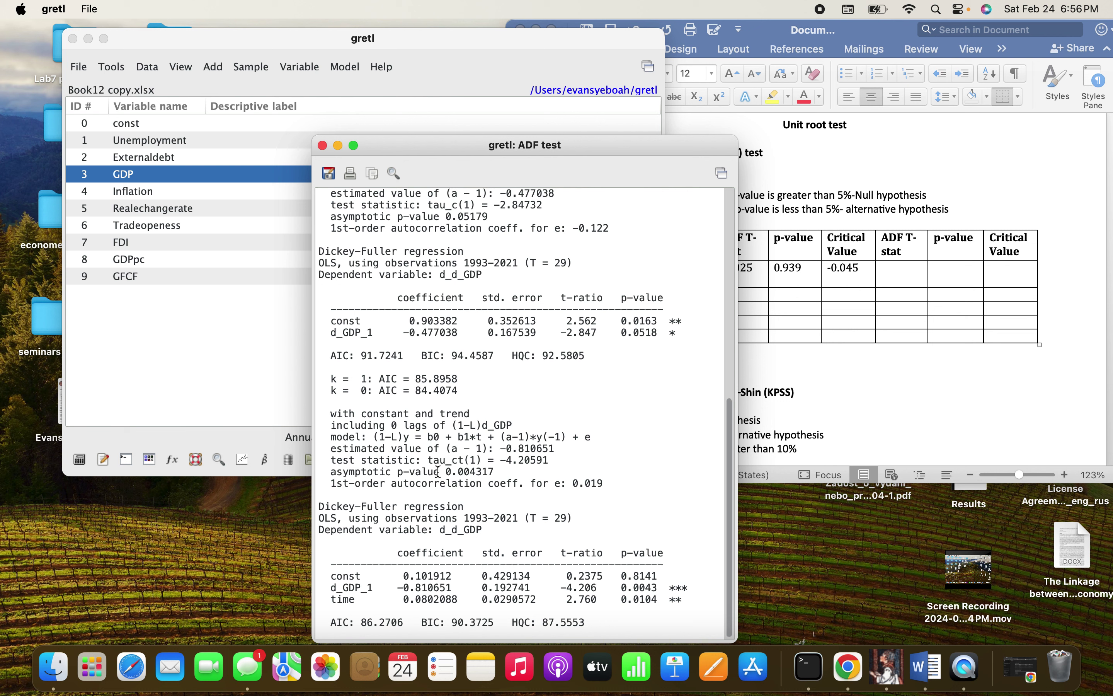
pyautogui.moveTo(500, 459); pyautogui.dragTo(536, 460)
pyautogui.rightClick(524, 460)
pyautogui.click(548, 502)
pyautogui.click(897, 306)
pyautogui.click(1002, 278)
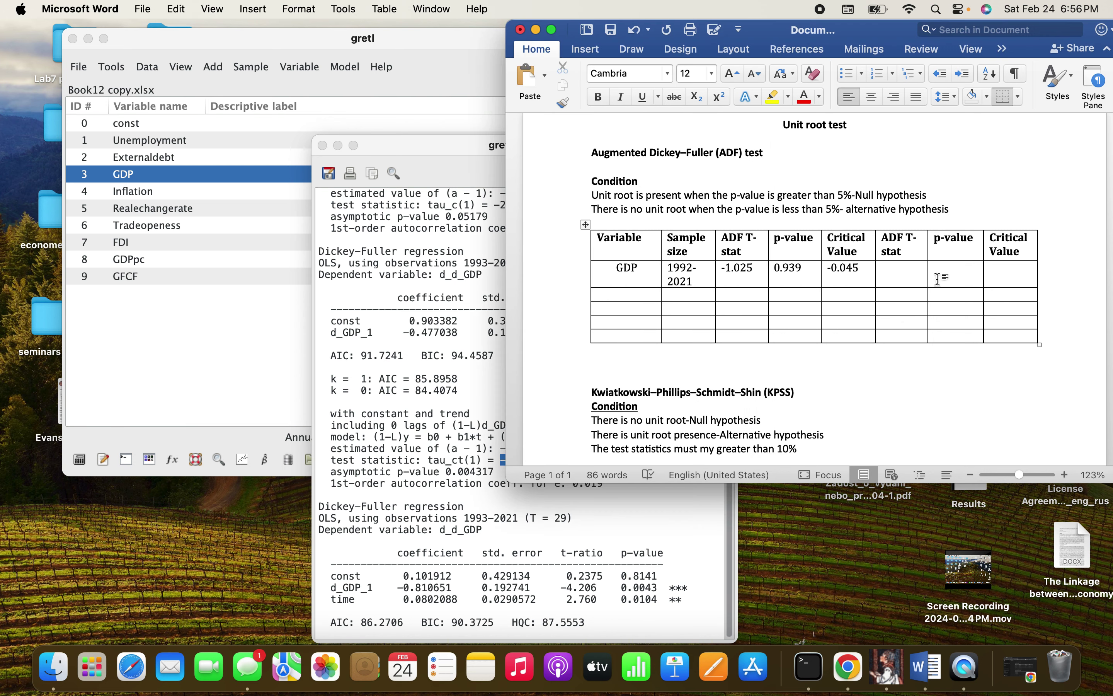
pyautogui.rightClick(902, 273)
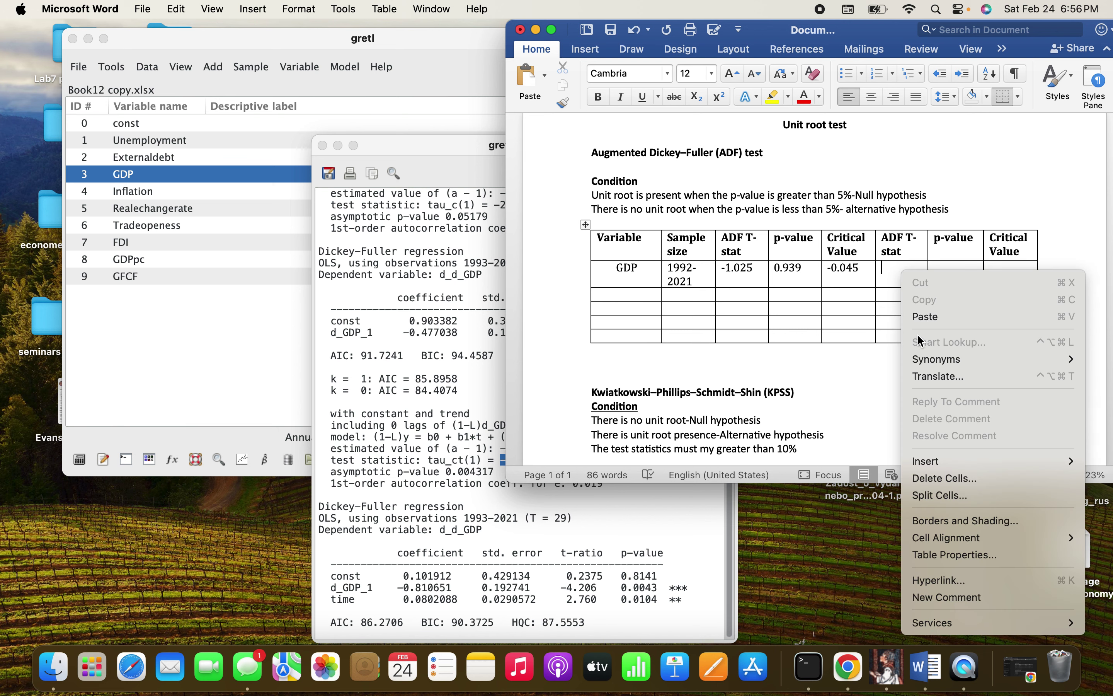
pyautogui.click(921, 317)
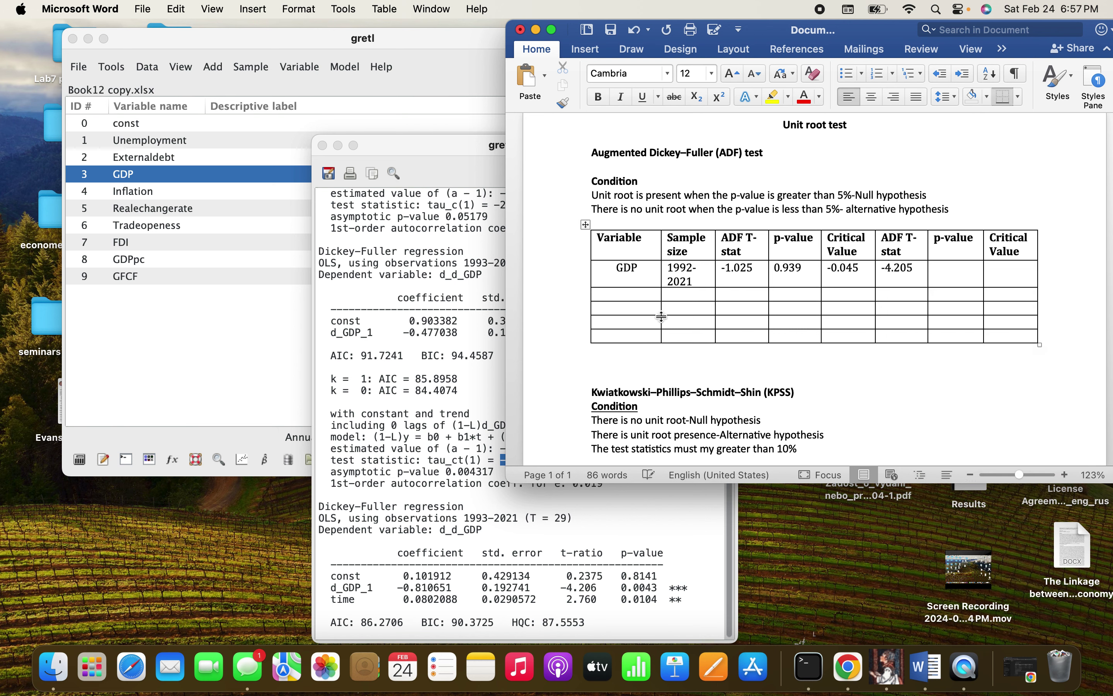
# - Copy the first-difference constant-and-trend estimated value -0.810 into the second Critical Value cell of the GDP row in Word
pyautogui.click(452, 430)
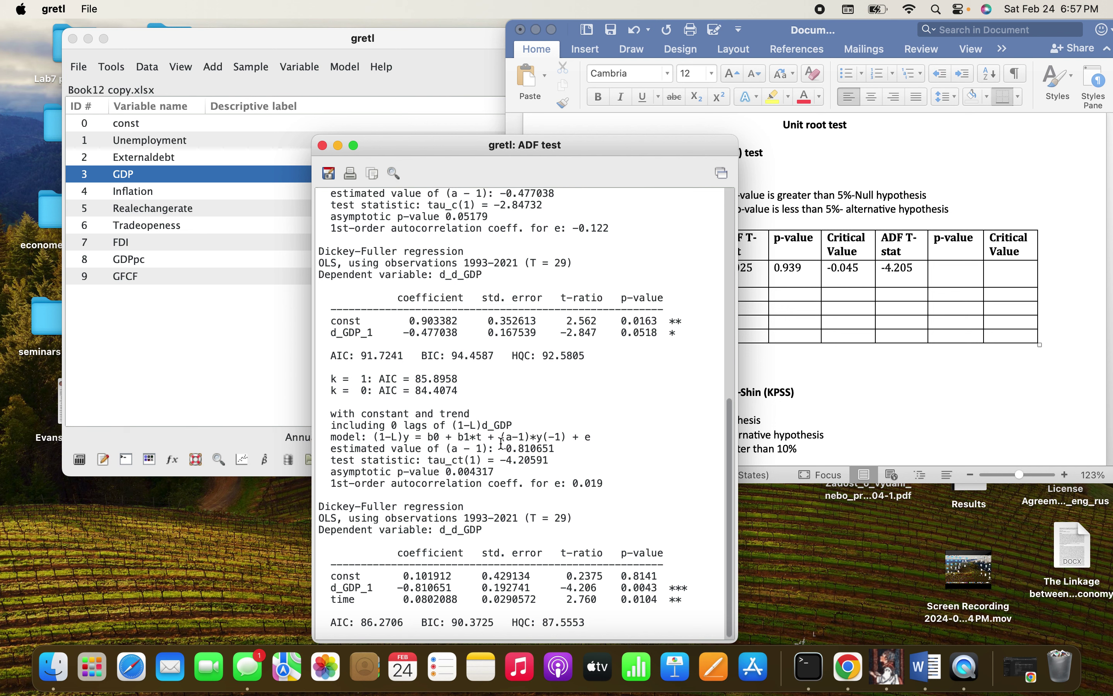
pyautogui.moveTo(501, 449); pyautogui.dragTo(537, 447)
pyautogui.rightClick(533, 449)
pyautogui.click(555, 491)
pyautogui.click(1010, 268)
pyautogui.rightClick(1000, 268)
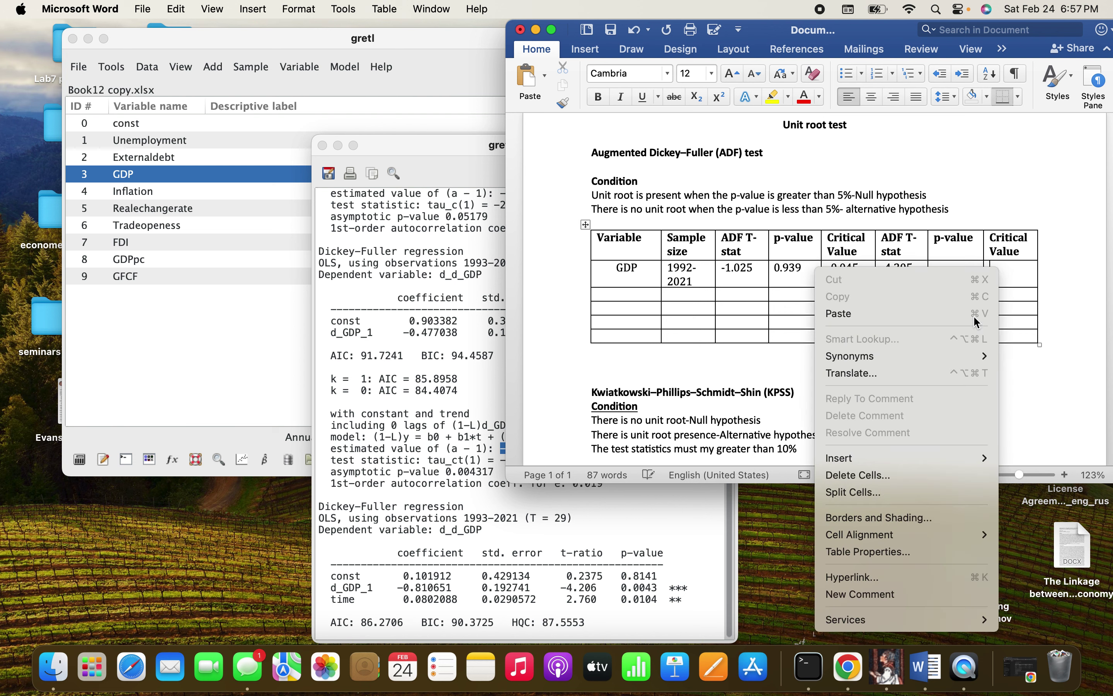
pyautogui.click(929, 312)
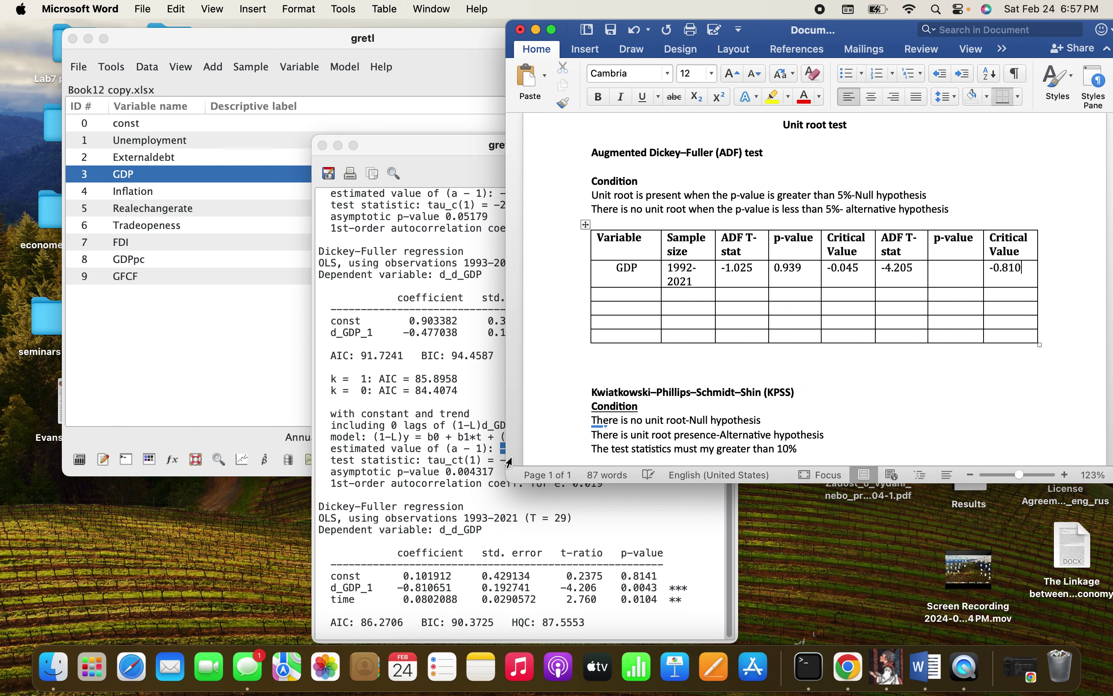
# - Copy the first-difference constant-and-trend asymptotic p-value 0.004 into the second p-value cell of the GDP row in Word
pyautogui.click(469, 462)
pyautogui.moveTo(444, 472); pyautogui.dragTo(477, 469)
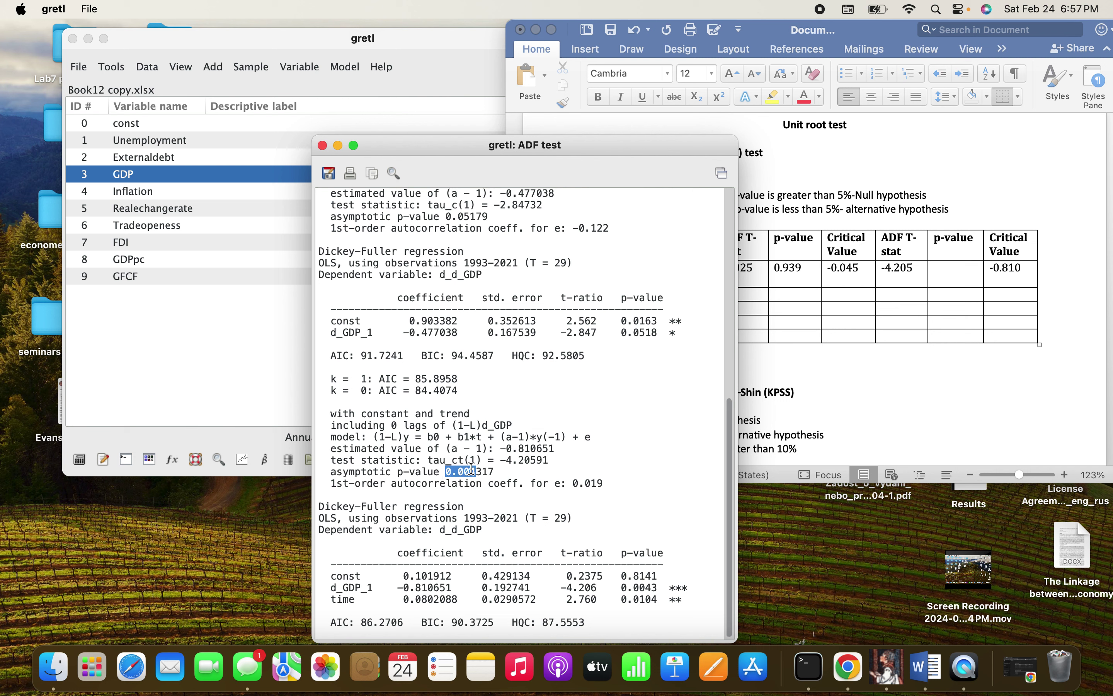
pyautogui.rightClick(466, 471)
pyautogui.click(496, 513)
pyautogui.click(933, 280)
pyautogui.rightClick(942, 267)
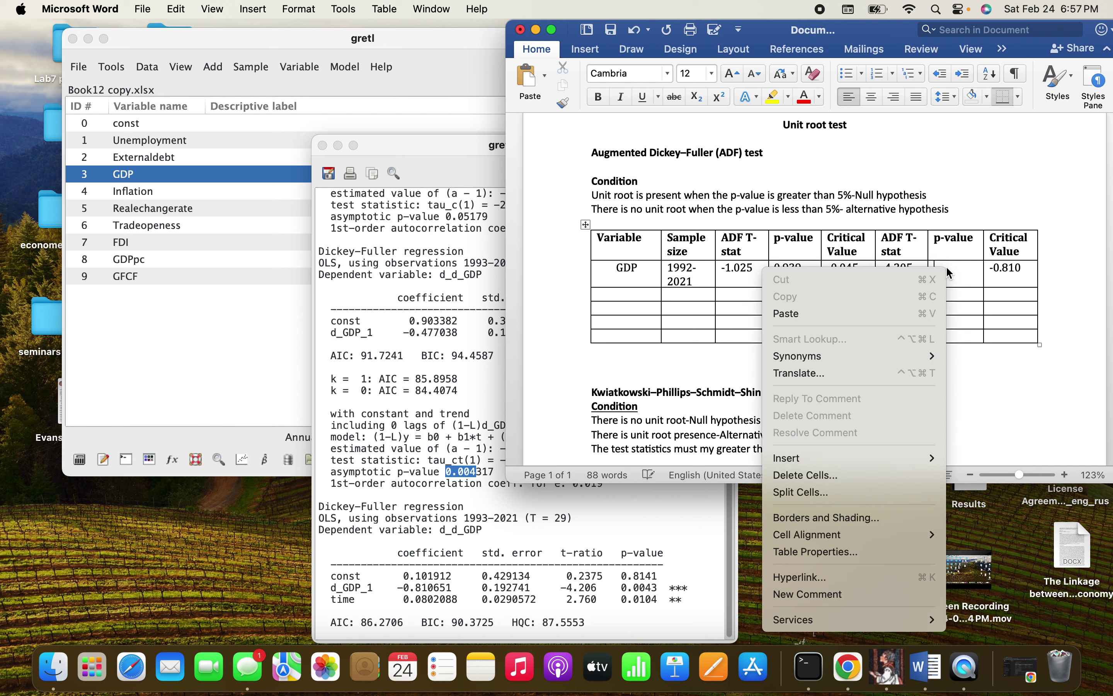
pyautogui.click(870, 320)
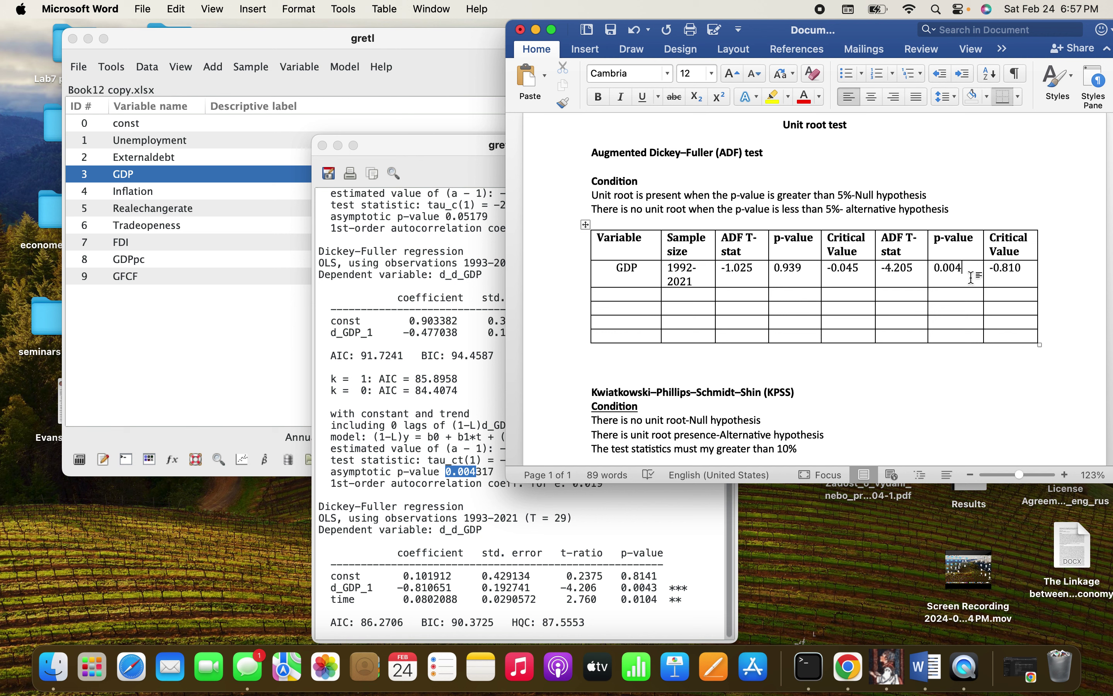
# - Close the GDP test output and run the Augmented Dickey-Fuller test on Tradeopeness in gretl using the level of the variable
pyautogui.scroll(-1, 827, 215)
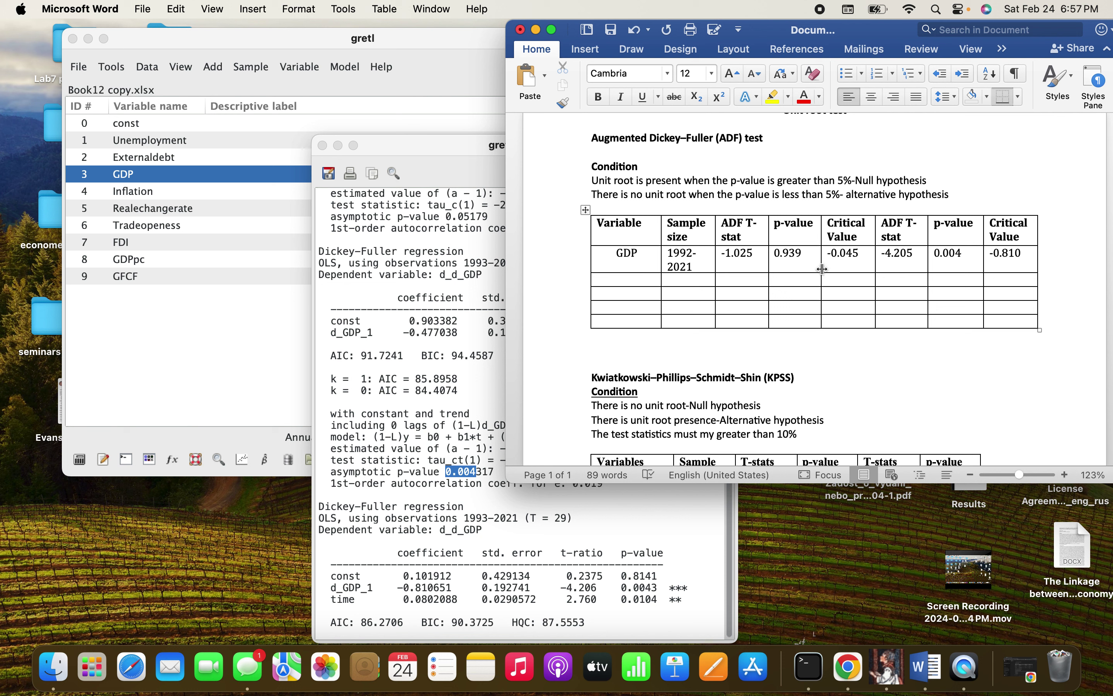
pyautogui.scroll(-4, 823, 269)
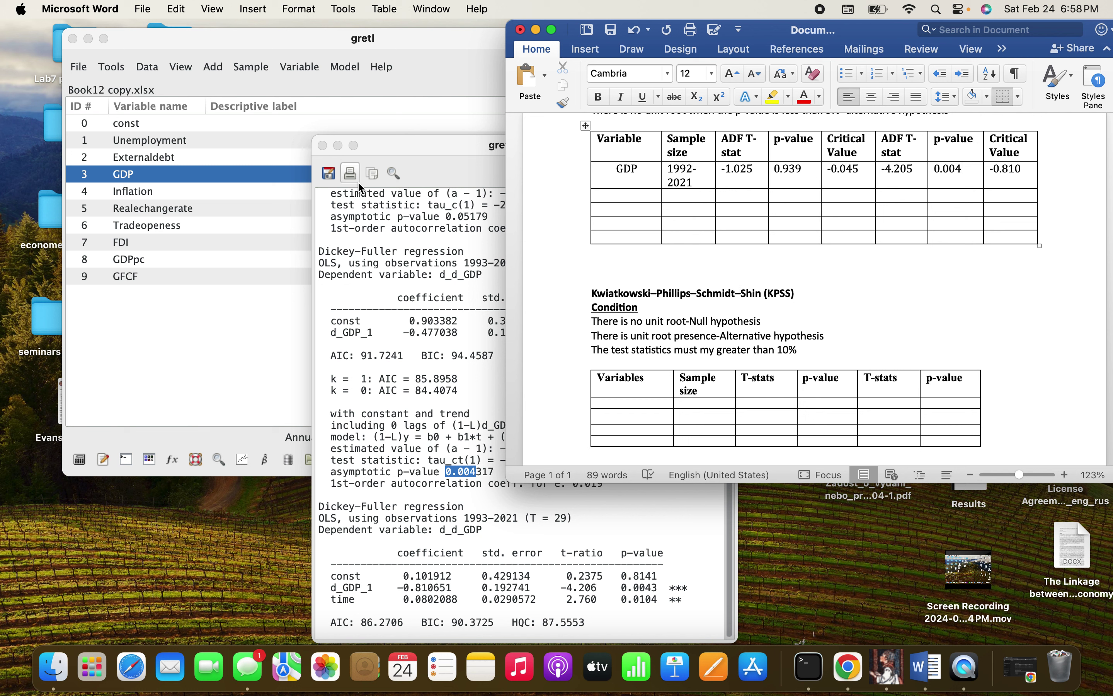
pyautogui.click(322, 146)
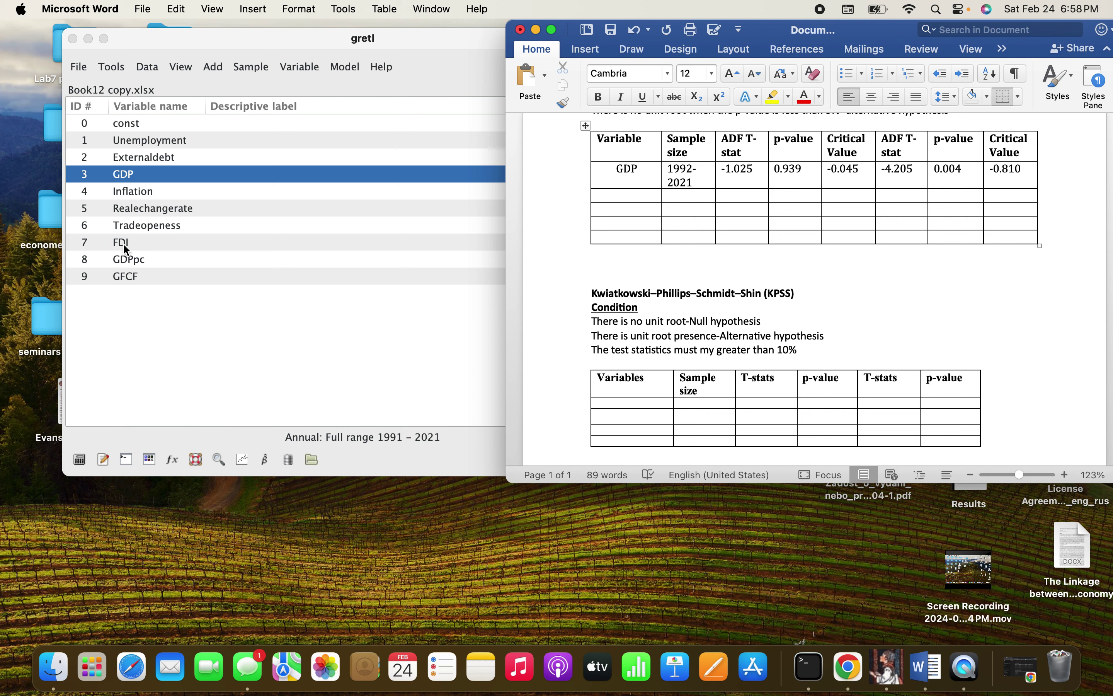
pyautogui.click(151, 226)
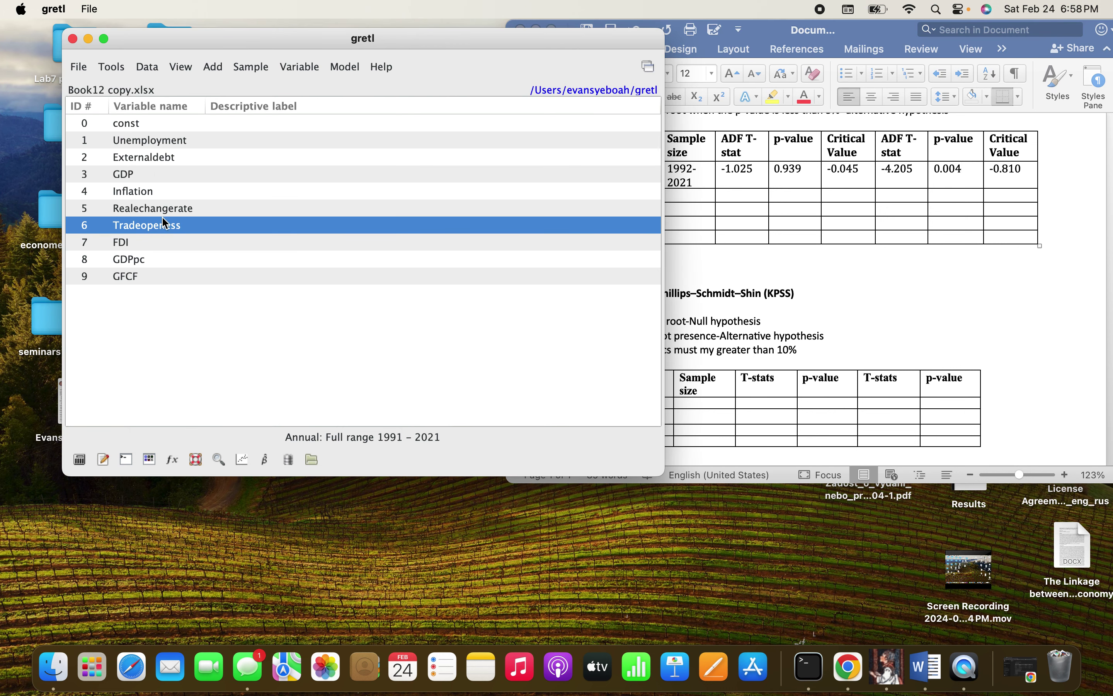
pyautogui.click(303, 69)
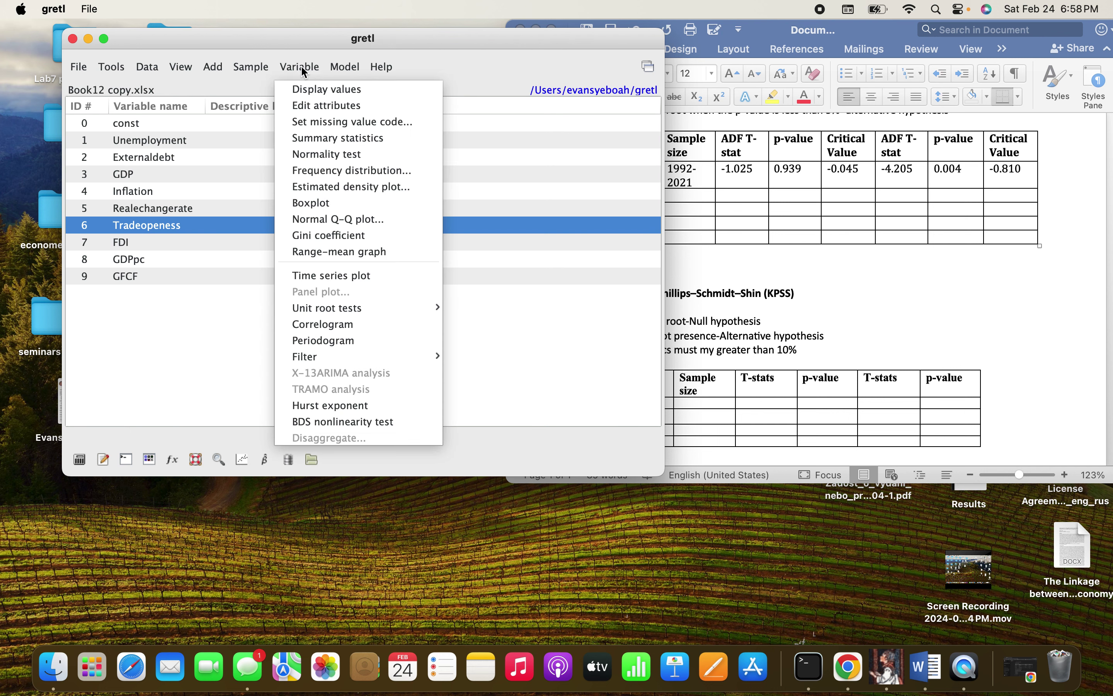
pyautogui.moveTo(361, 312)
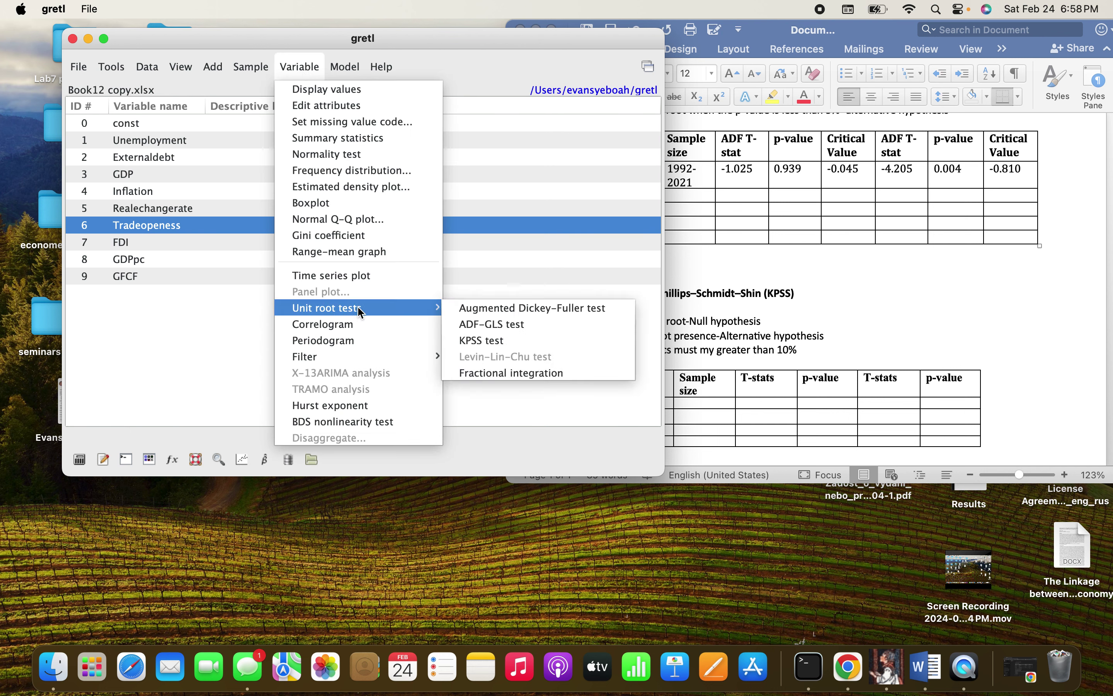
pyautogui.click(475, 308)
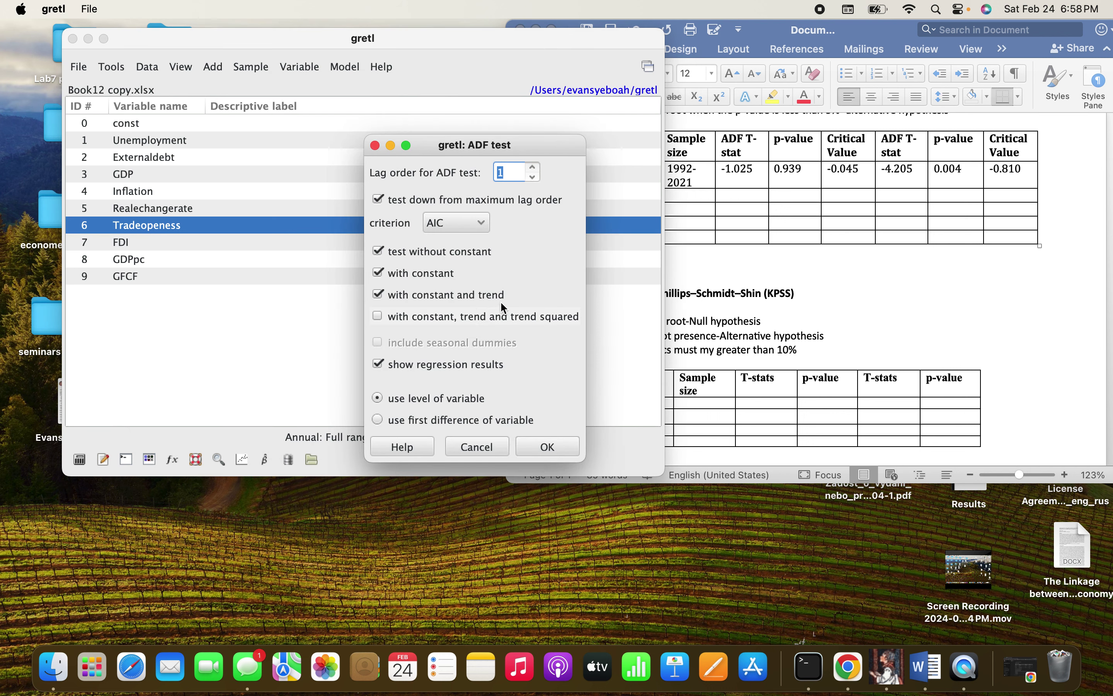
pyautogui.click(554, 445)
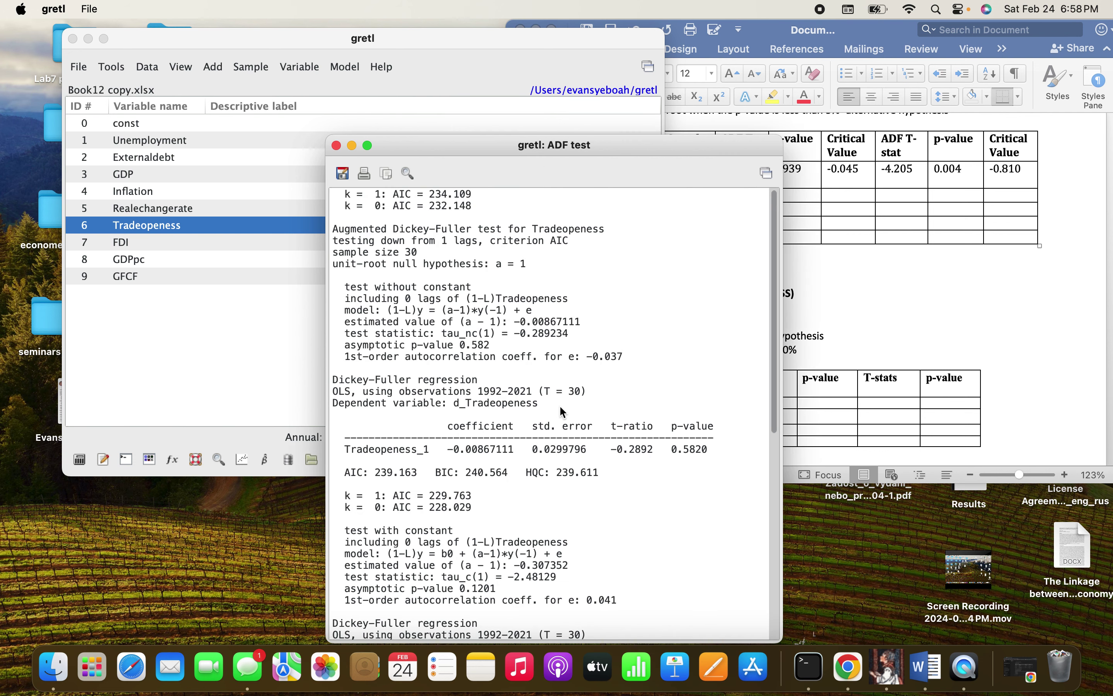
# - Copy the Tradeopeness constant-and-trend test statistic -2.394 into the first ADF T-stat cell of the Word table's second data row
pyautogui.moveTo(473, 147); pyautogui.dragTo(372, 40)
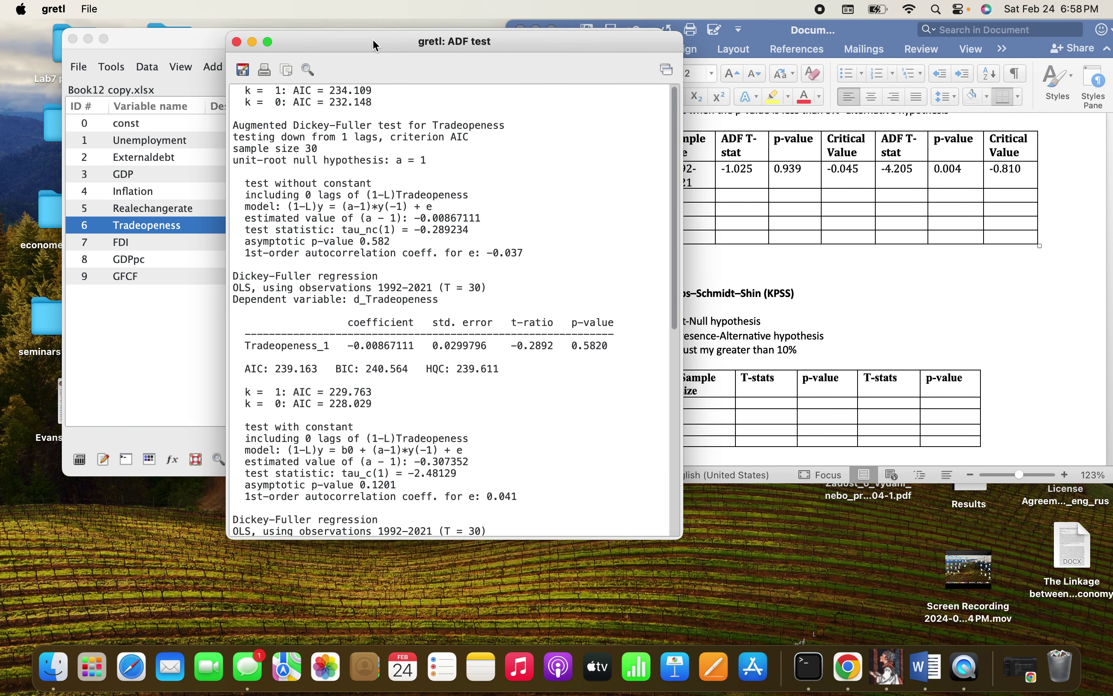
pyautogui.scroll(-5, 375, 309)
pyautogui.scroll(-10, 375, 309)
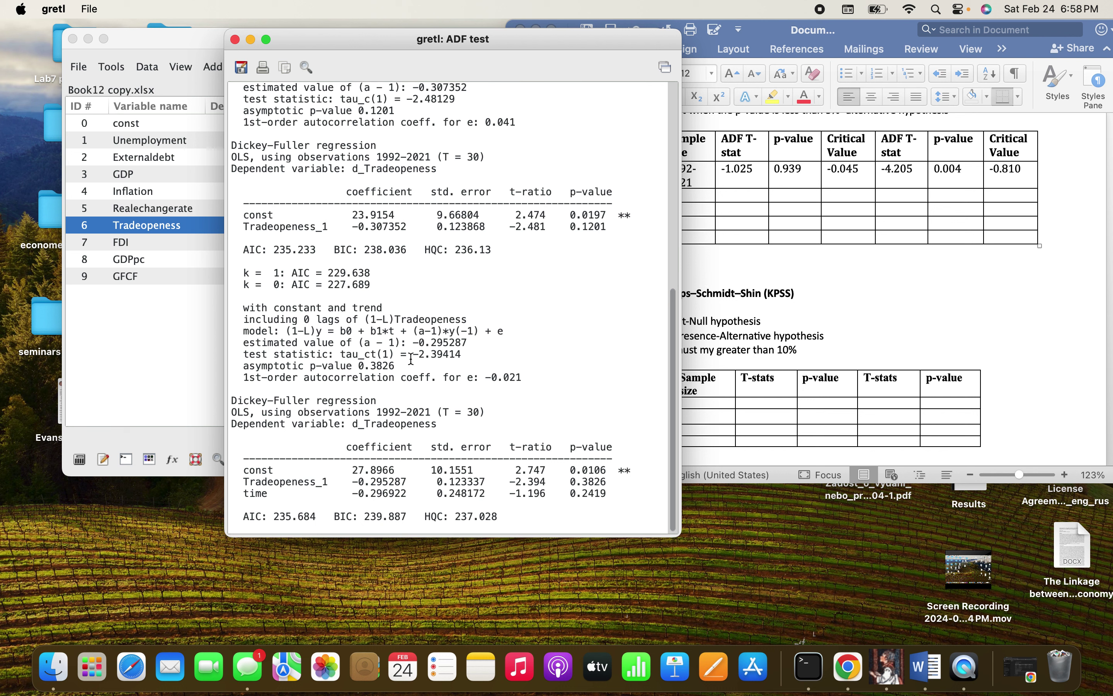
pyautogui.moveTo(414, 356); pyautogui.dragTo(440, 353)
pyautogui.rightClick(440, 353)
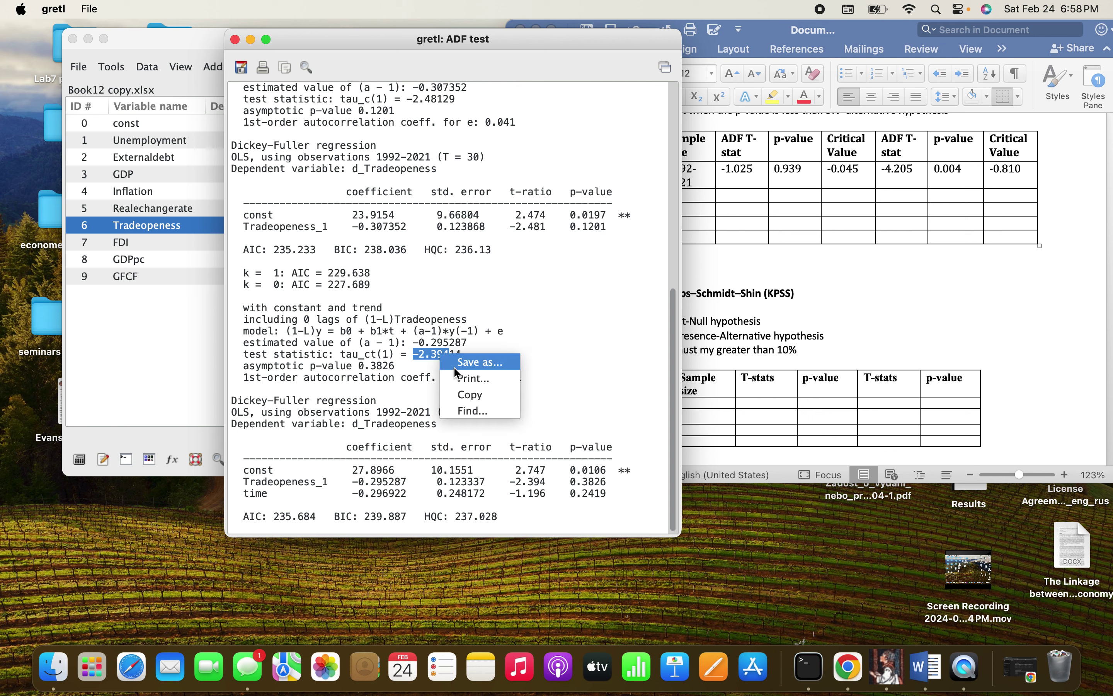
pyautogui.click(465, 394)
pyautogui.click(794, 263)
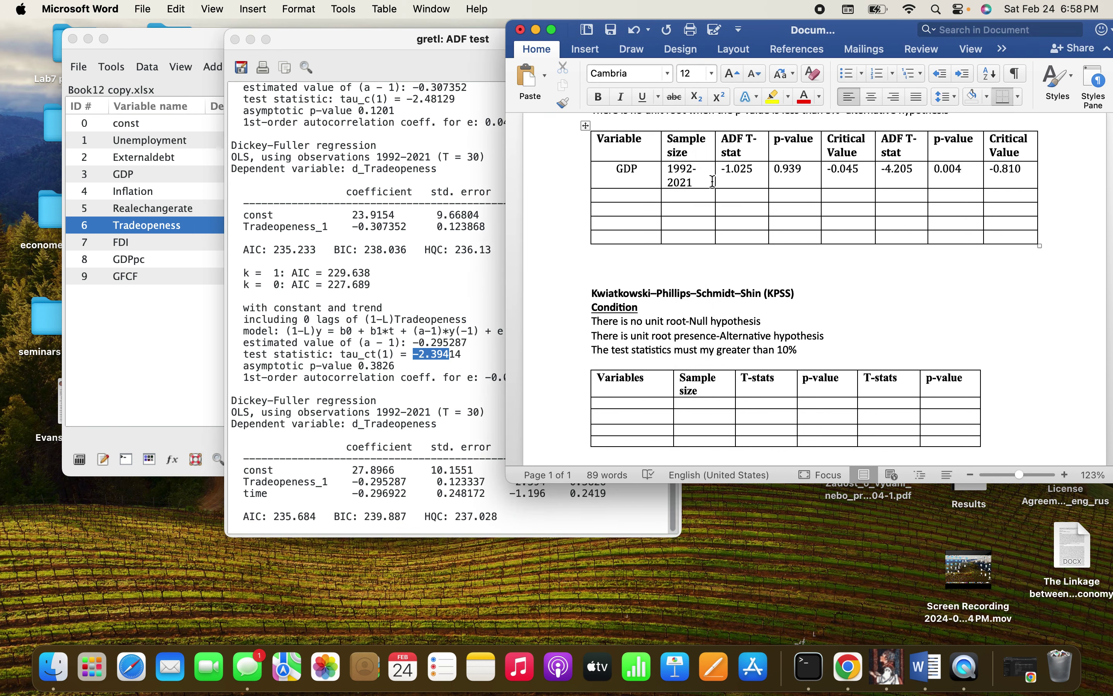
pyautogui.click(740, 195)
pyautogui.rightClick(740, 196)
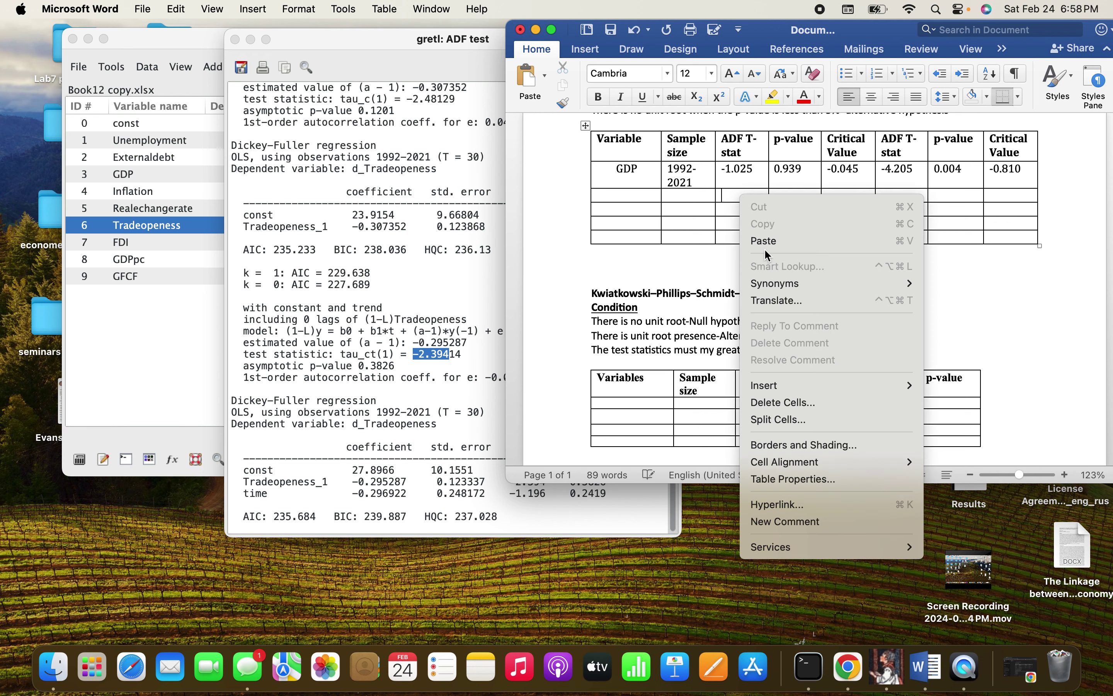
pyautogui.click(764, 242)
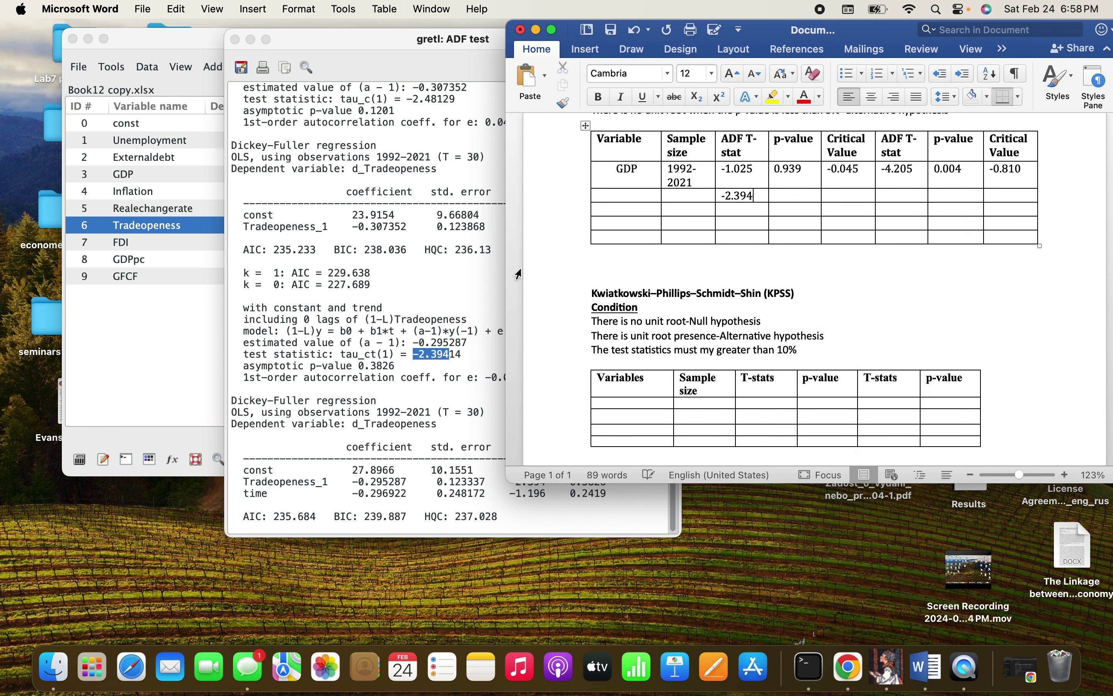
# - Copy the Tradeopeness constant-and-trend estimated value -0.295 from gretl into the first Critical Value cell of the Word table's second data row
pyautogui.click(391, 322)
pyautogui.click(423, 355)
pyautogui.moveTo(413, 341); pyautogui.dragTo(450, 341)
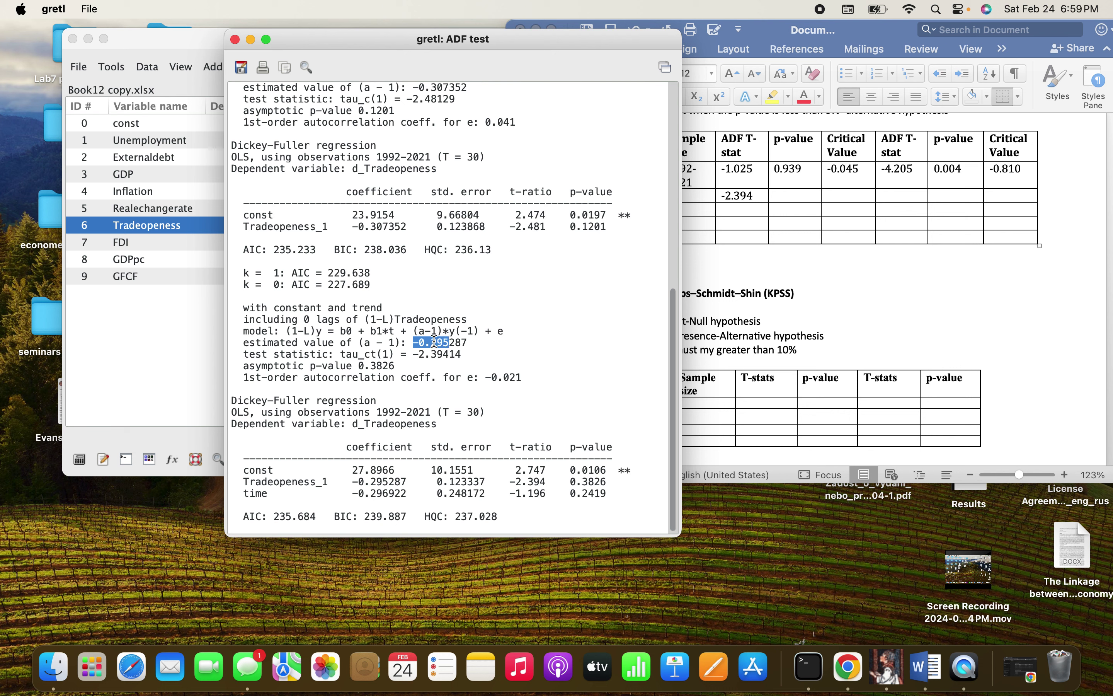
pyautogui.rightClick(450, 341)
pyautogui.click(459, 381)
pyautogui.click(834, 257)
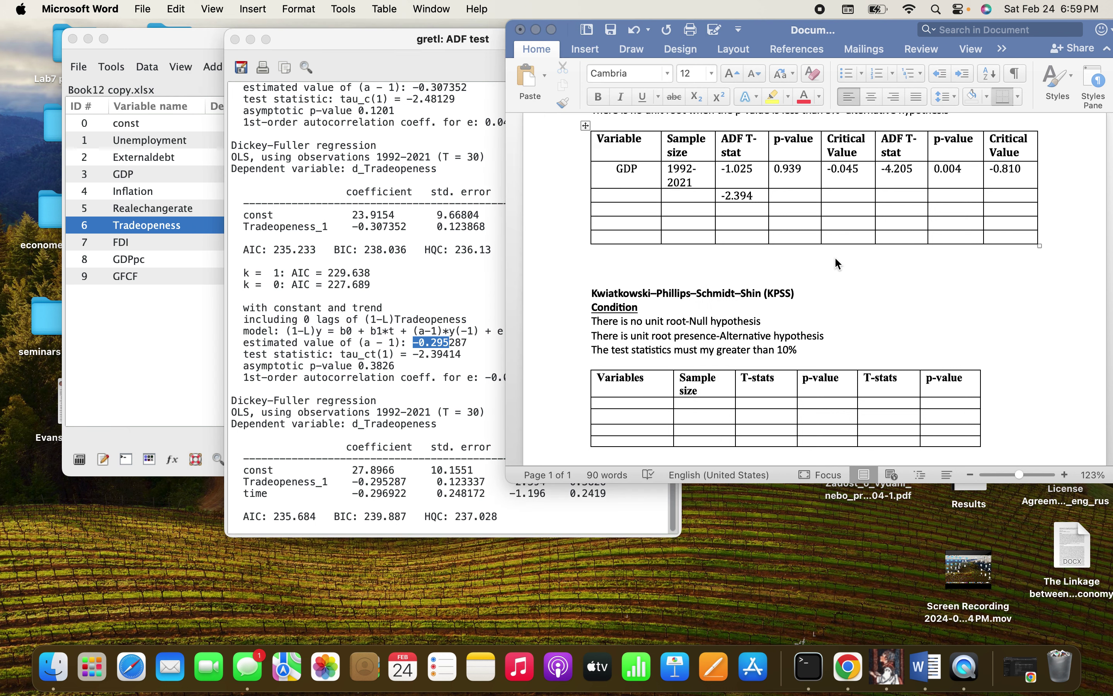
pyautogui.rightClick(850, 193)
pyautogui.click(873, 239)
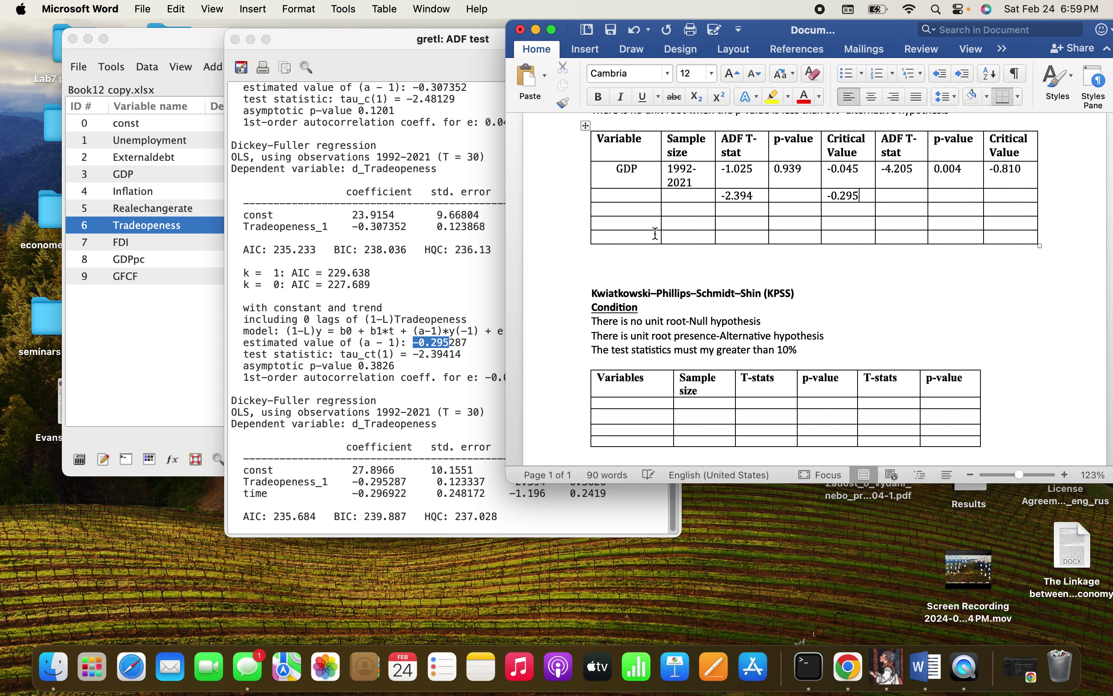
# - Copy the constant-and-trend asymptotic p-value 0.382 from gretl into the first p-value cell of the second data row in Word
pyautogui.click(376, 365)
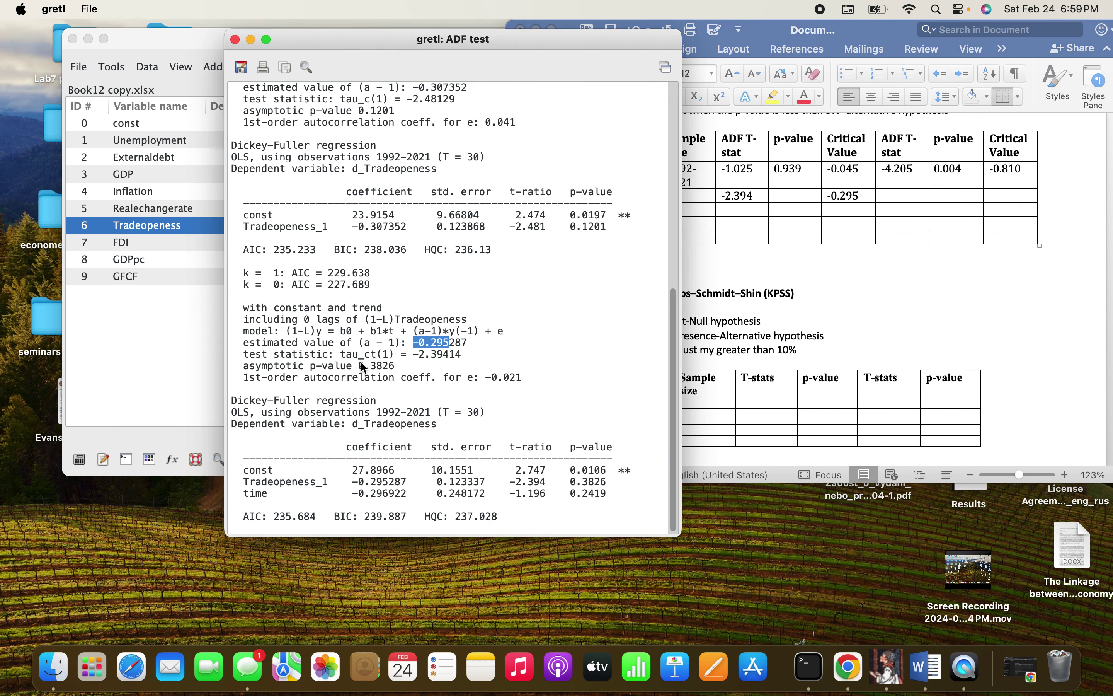
pyautogui.click(360, 362)
pyautogui.moveTo(360, 362); pyautogui.dragTo(384, 365)
pyautogui.rightClick(378, 364)
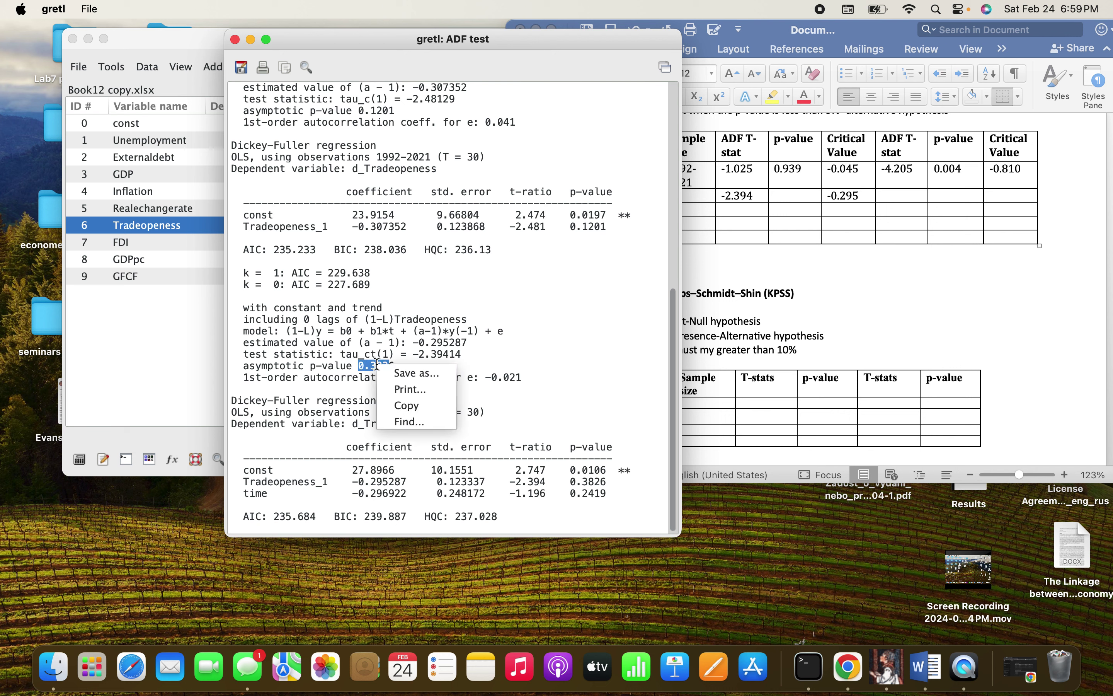
pyautogui.click(407, 406)
pyautogui.click(805, 269)
pyautogui.click(786, 196)
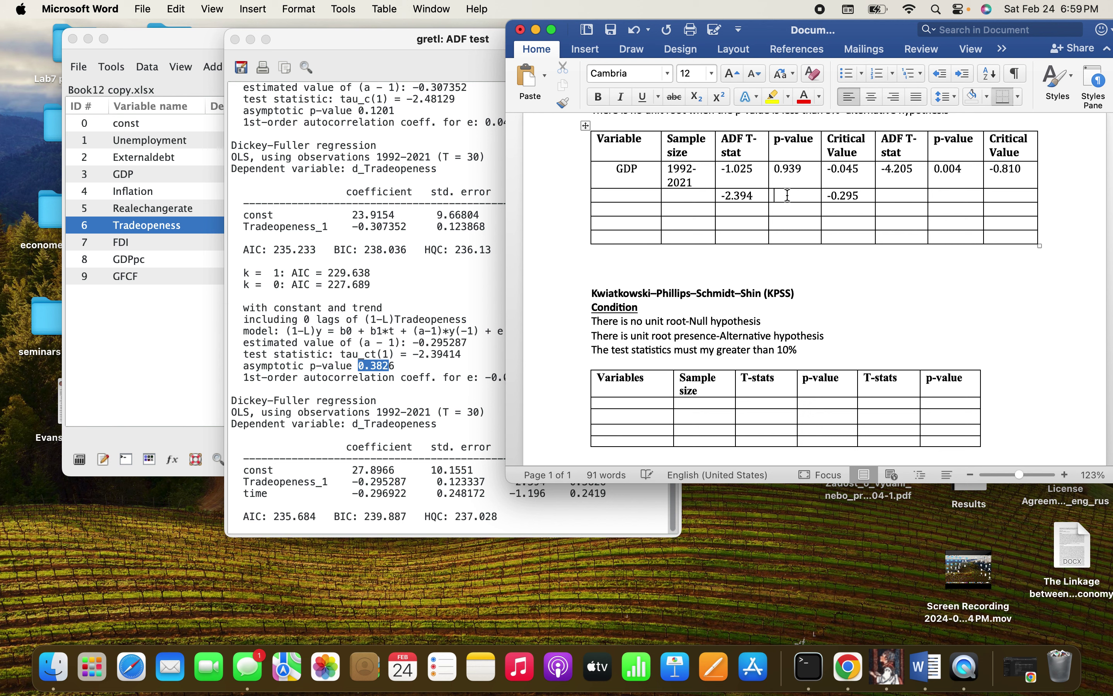
pyautogui.rightClick(785, 195)
pyautogui.click(805, 241)
# - Copy the observation range 1992-2021 from the gretl output into the Sample size cell of the second data row in Word
pyautogui.click(388, 391)
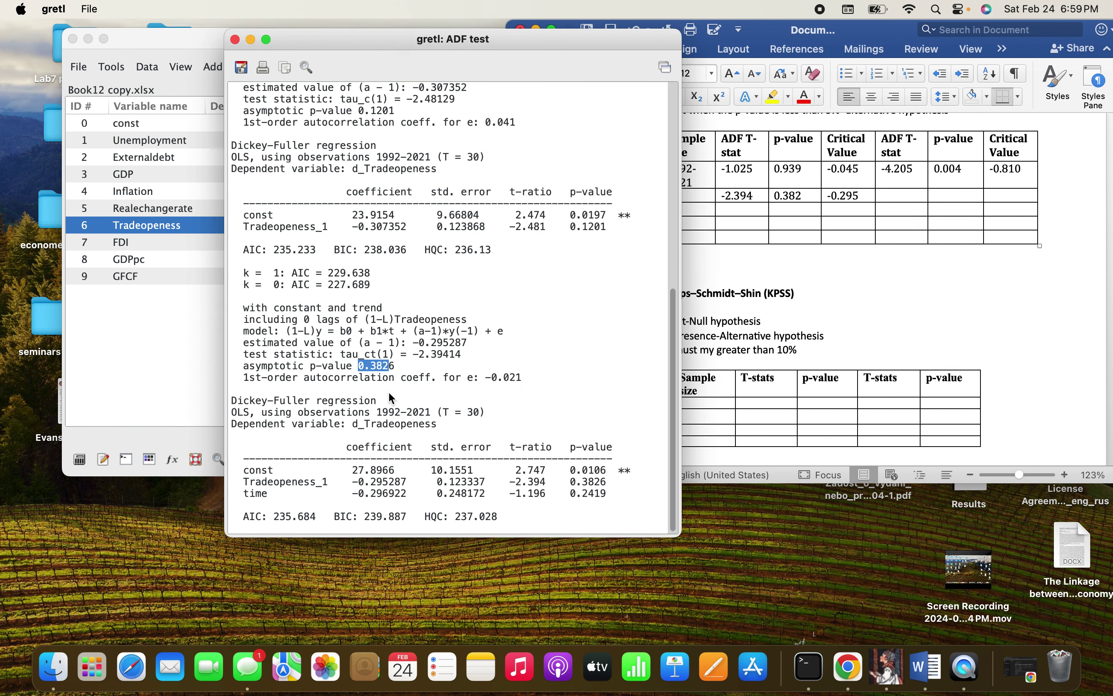
pyautogui.moveTo(372, 411); pyautogui.dragTo(431, 410)
pyautogui.rightClick(413, 412)
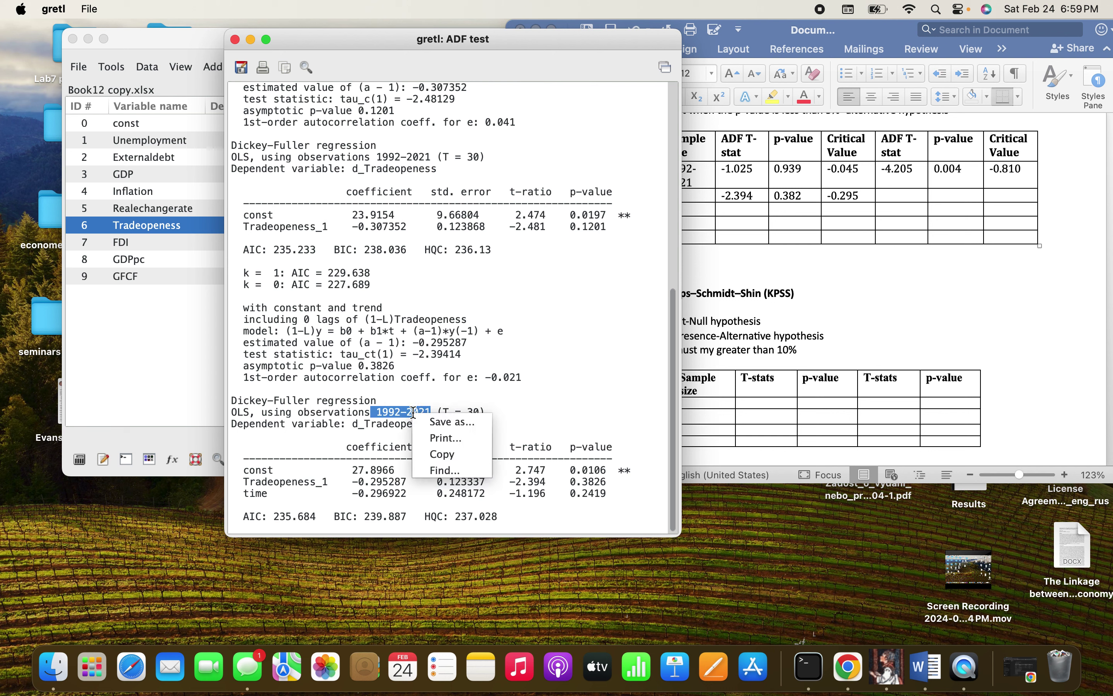
pyautogui.click(441, 454)
pyautogui.click(788, 241)
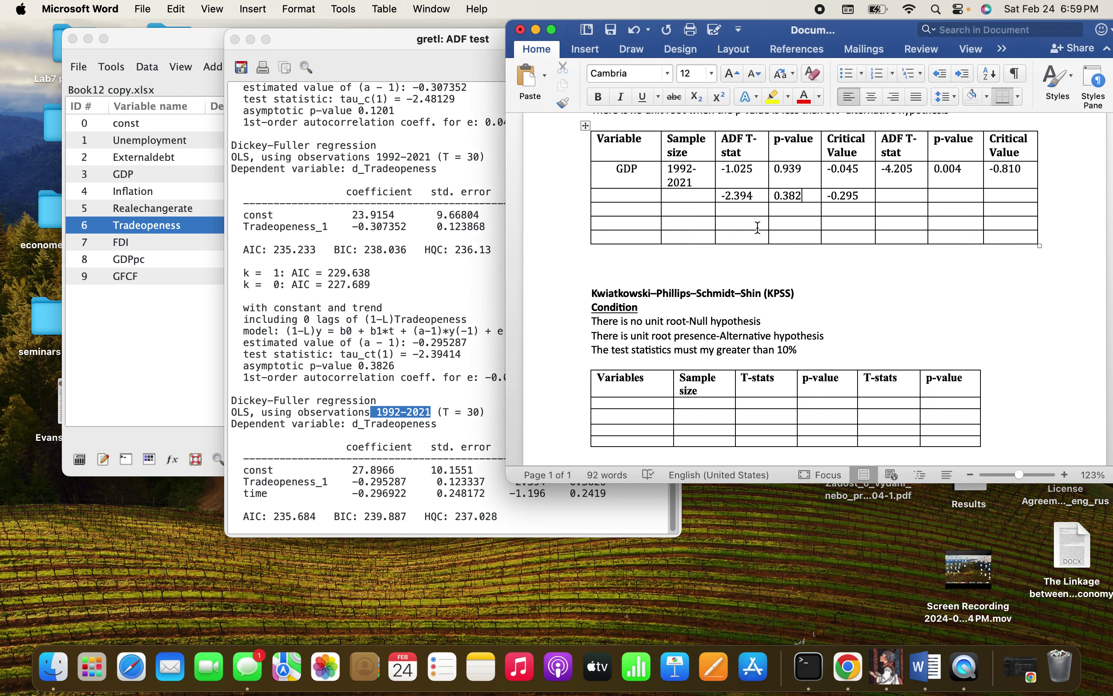
pyautogui.rightClick(679, 192)
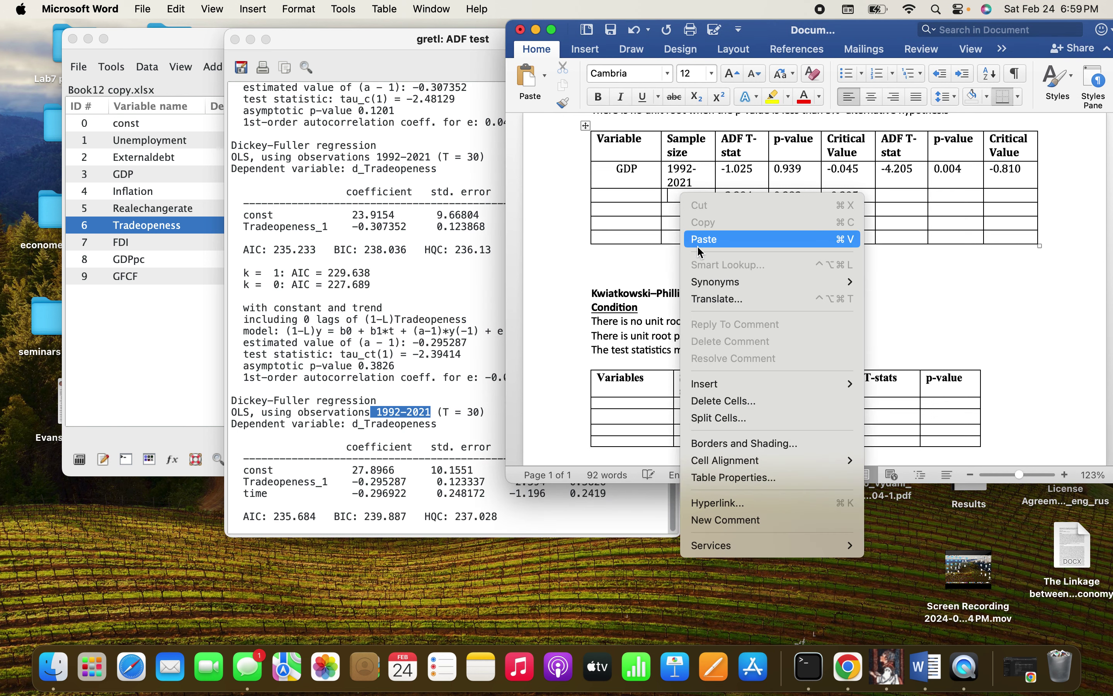
pyautogui.click(698, 240)
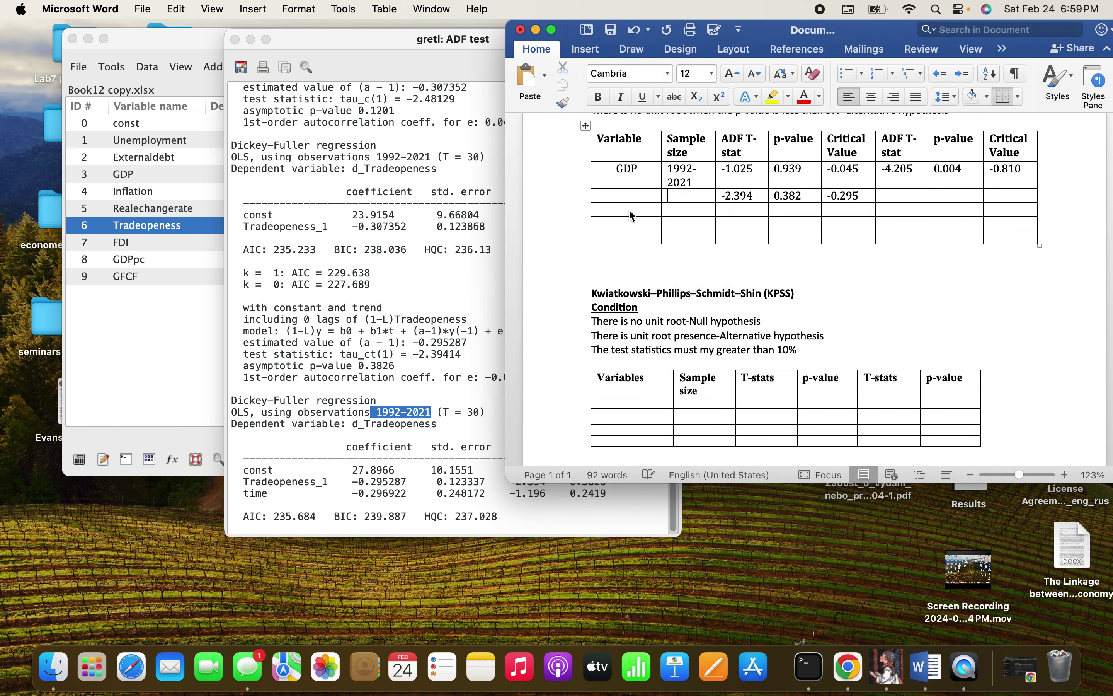
# - Enter "Trade openness" as the variable name of the ADF table's second data row
pyautogui.click(629, 205)
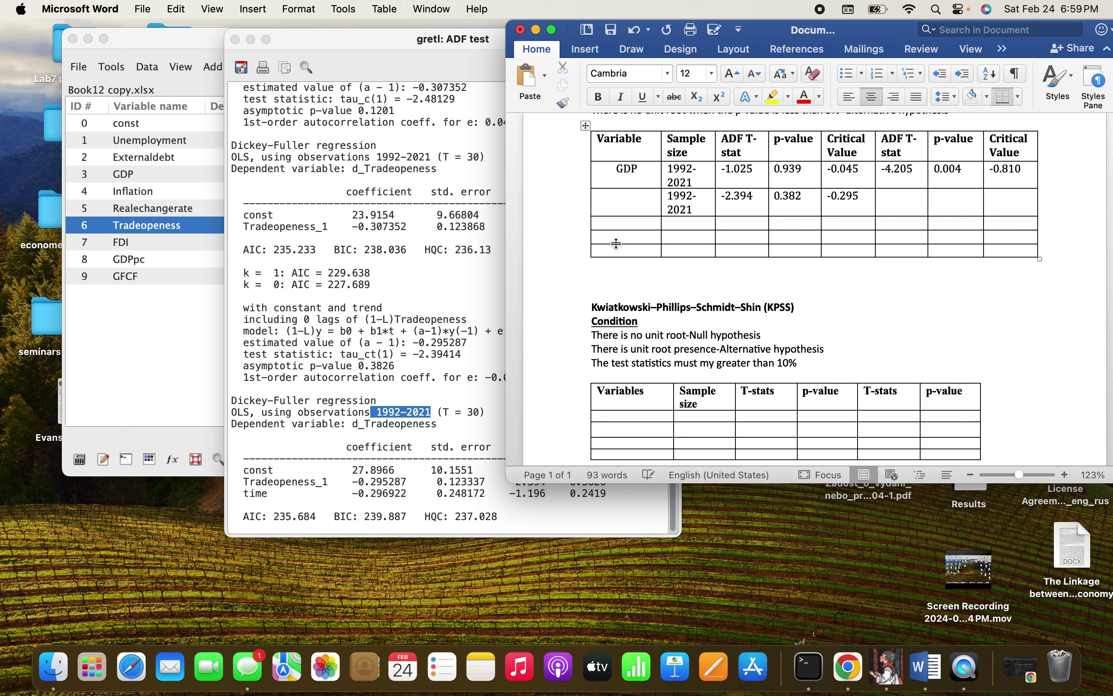
pyautogui.write('Trade openness')
pyautogui.scroll(2, 919, 194)
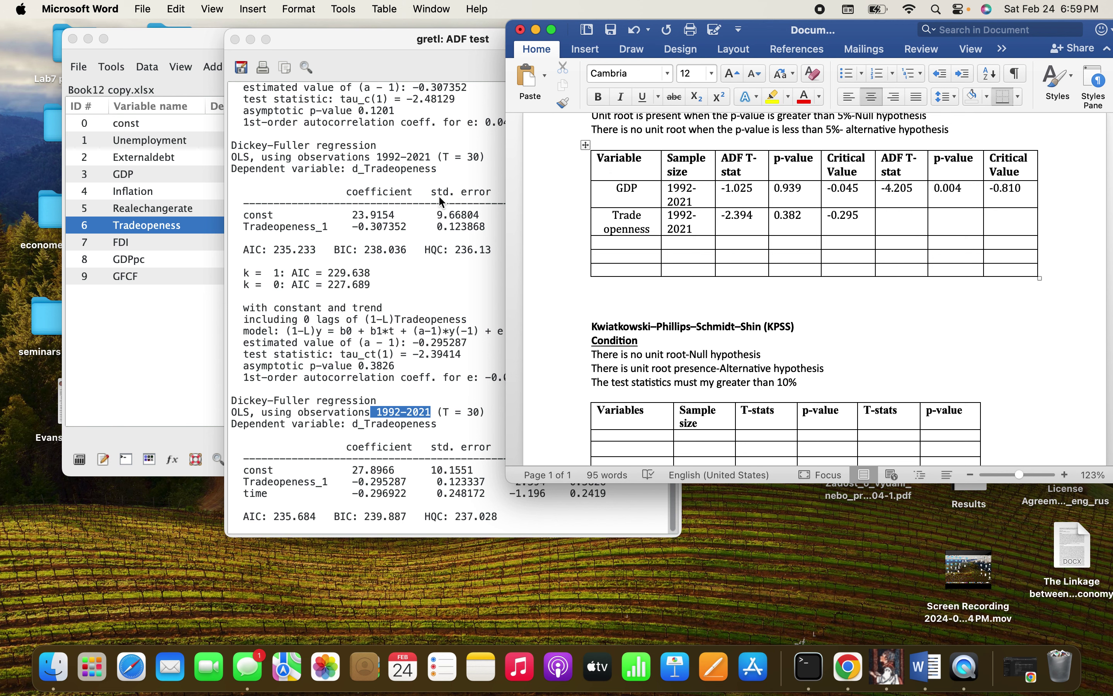
# - Close the level test output and run the Augmented Dickey-Fuller test on Tradeopeness in gretl using the first difference of the variable
pyautogui.click(426, 208)
pyautogui.click(235, 40)
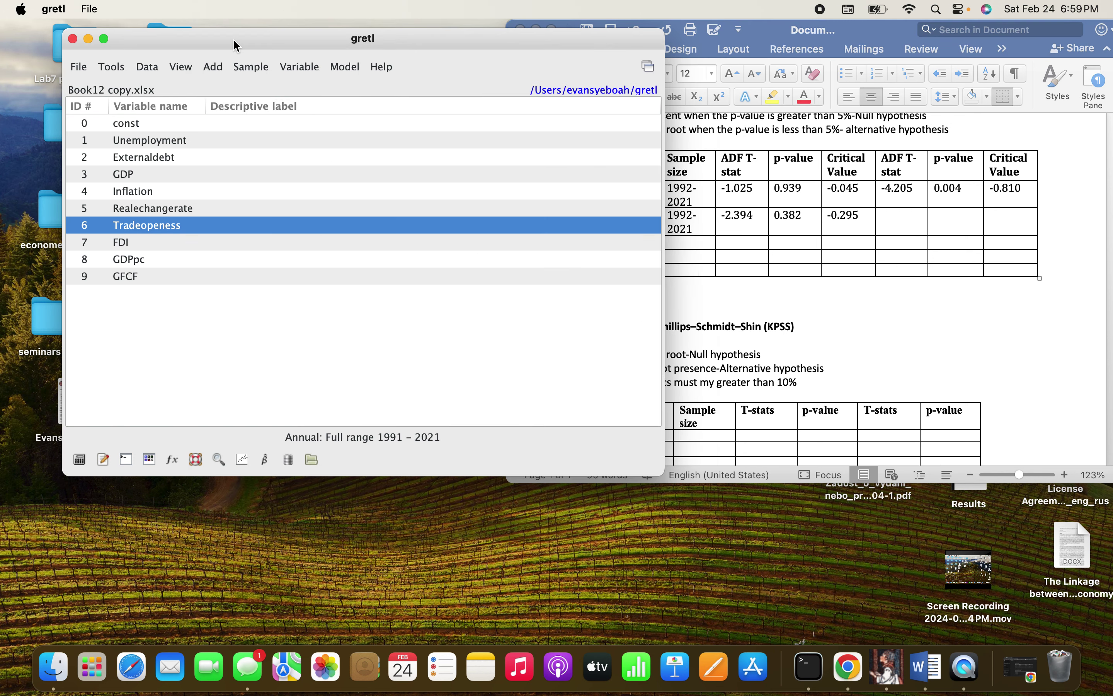
pyautogui.click(314, 70)
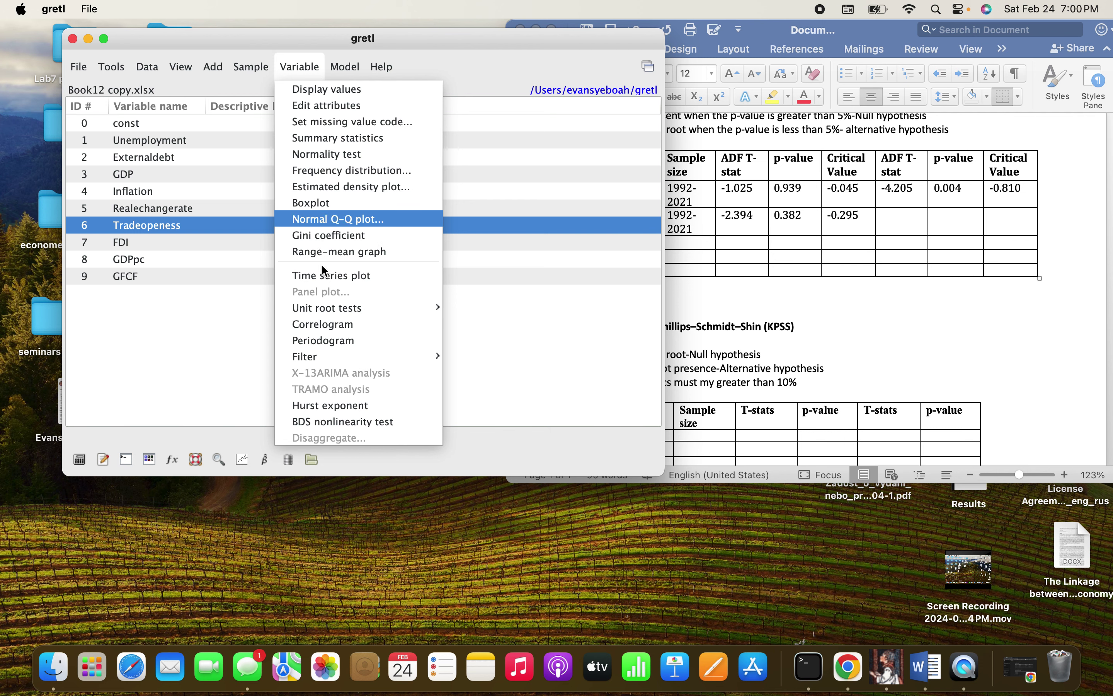
pyautogui.moveTo(324, 306)
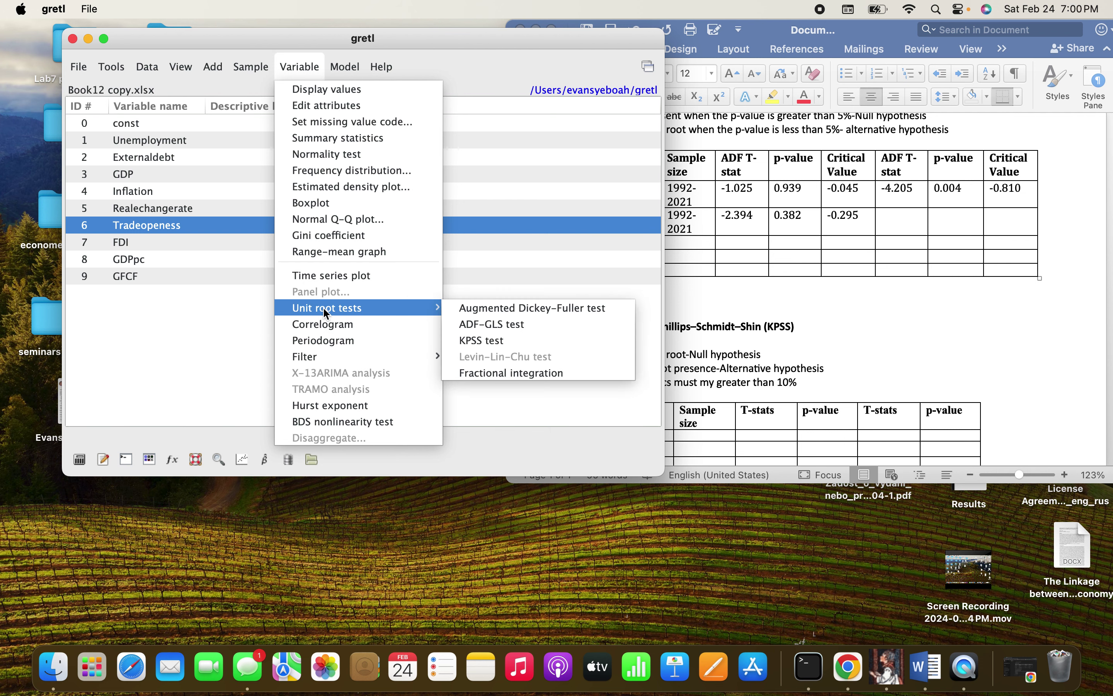
pyautogui.click(525, 313)
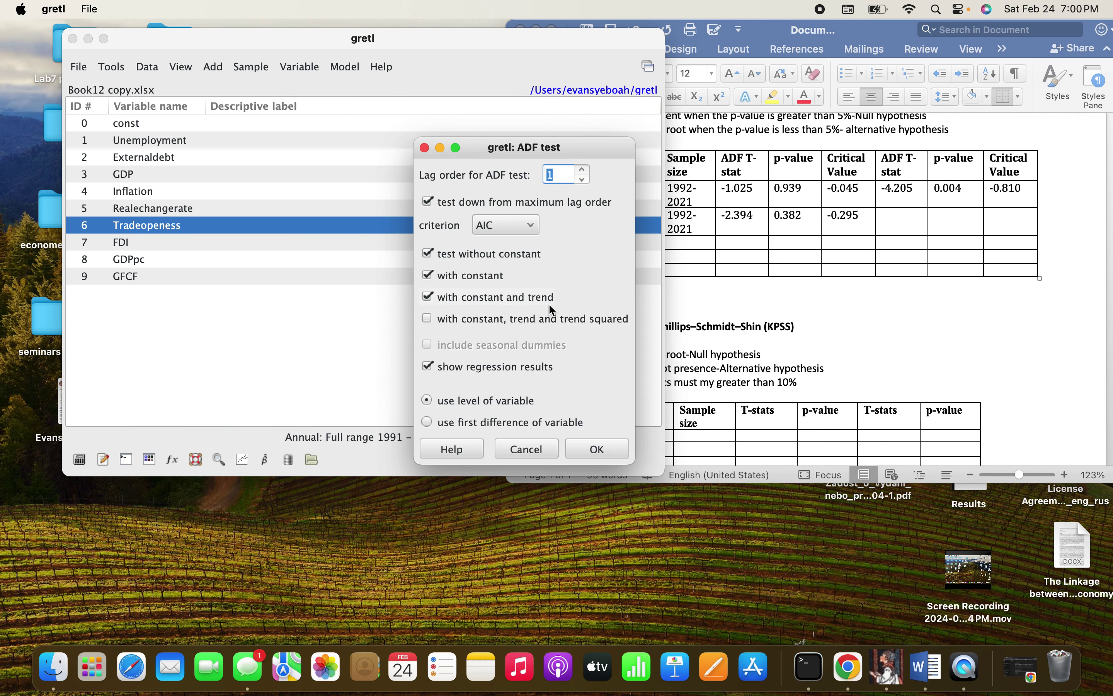
pyautogui.click(427, 421)
pyautogui.click(609, 449)
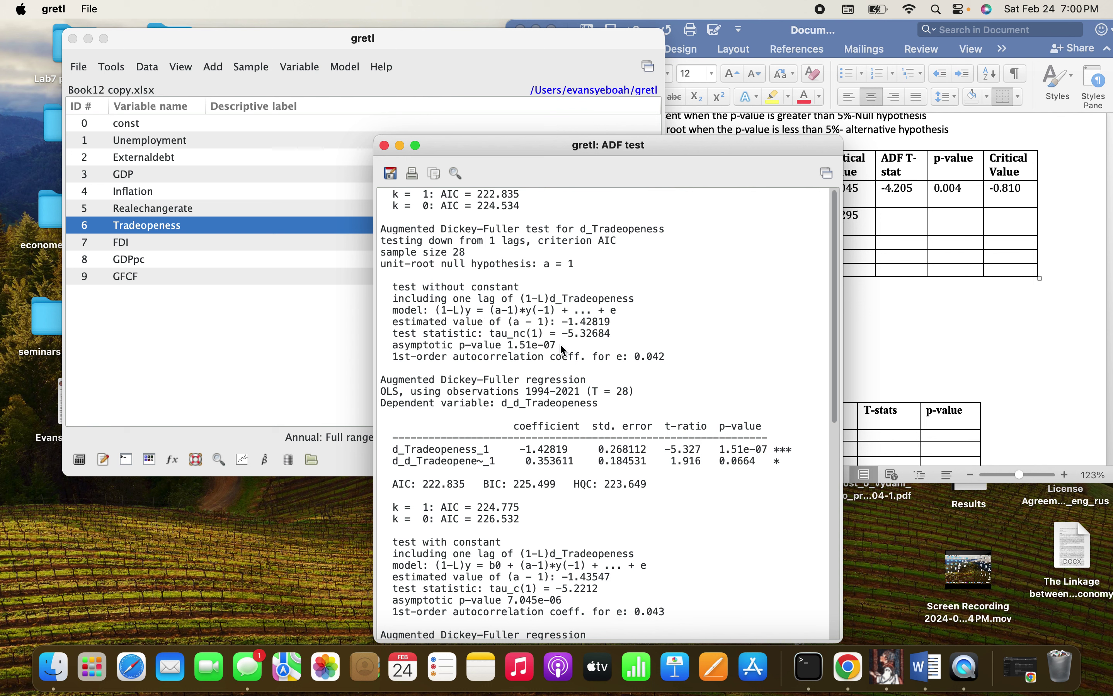
# - Copy the first-difference constant-and-trend test statistic -5.599 into the second ADF T-stat cell of the Trade openness row in Word
pyautogui.moveTo(513, 342); pyautogui.dragTo(509, 343)
pyautogui.scroll(-2, 510, 343)
pyautogui.scroll(-10, 511, 343)
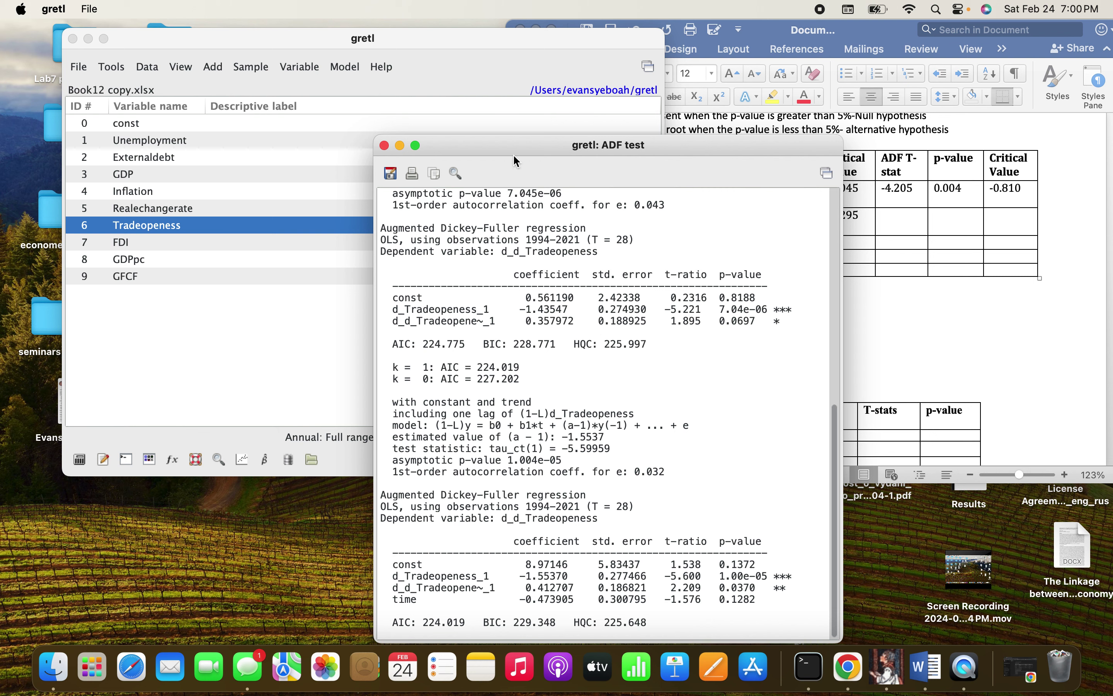
pyautogui.moveTo(510, 142); pyautogui.dragTo(350, 17)
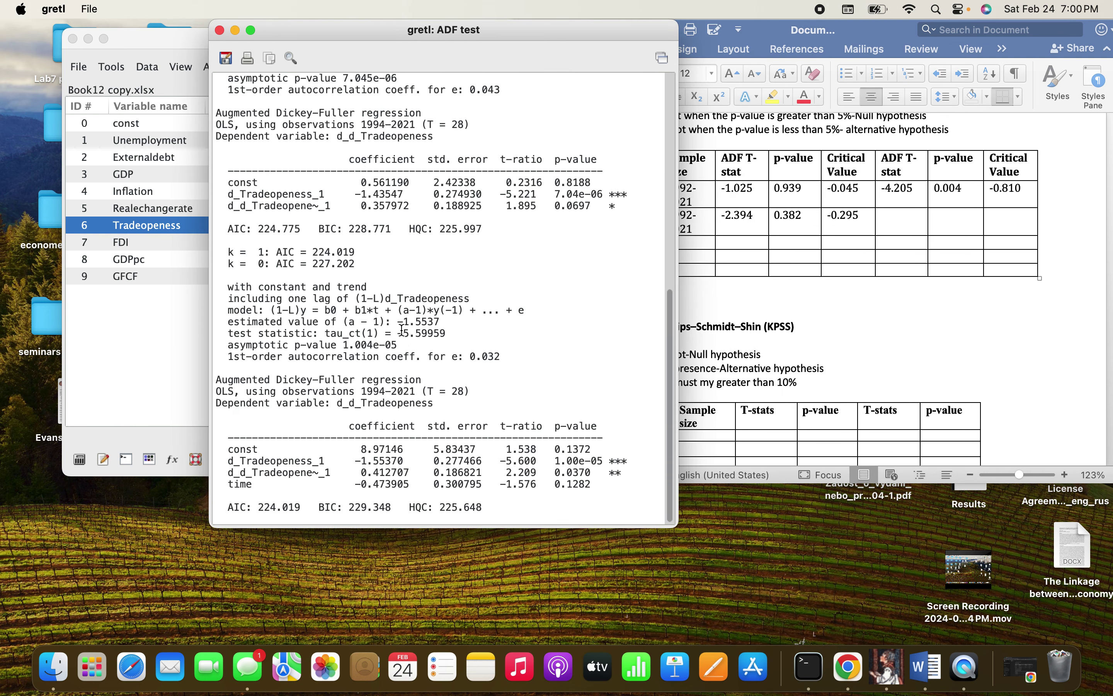
pyautogui.moveTo(399, 333); pyautogui.dragTo(434, 333)
pyautogui.rightClick(420, 333)
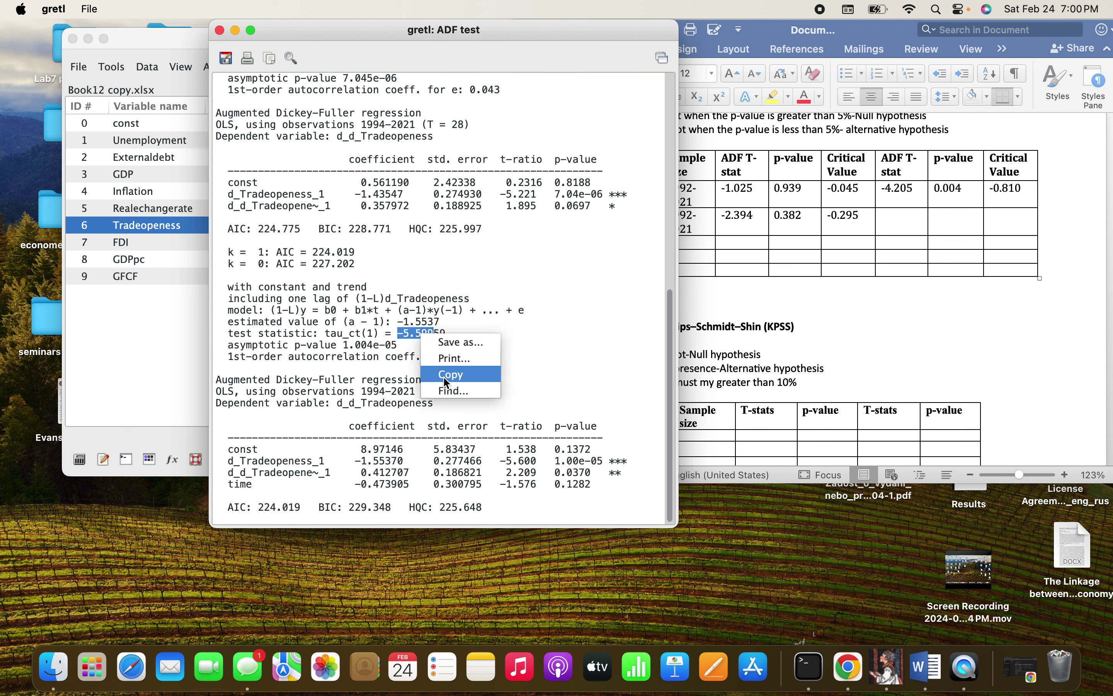
pyautogui.click(447, 377)
pyautogui.click(888, 340)
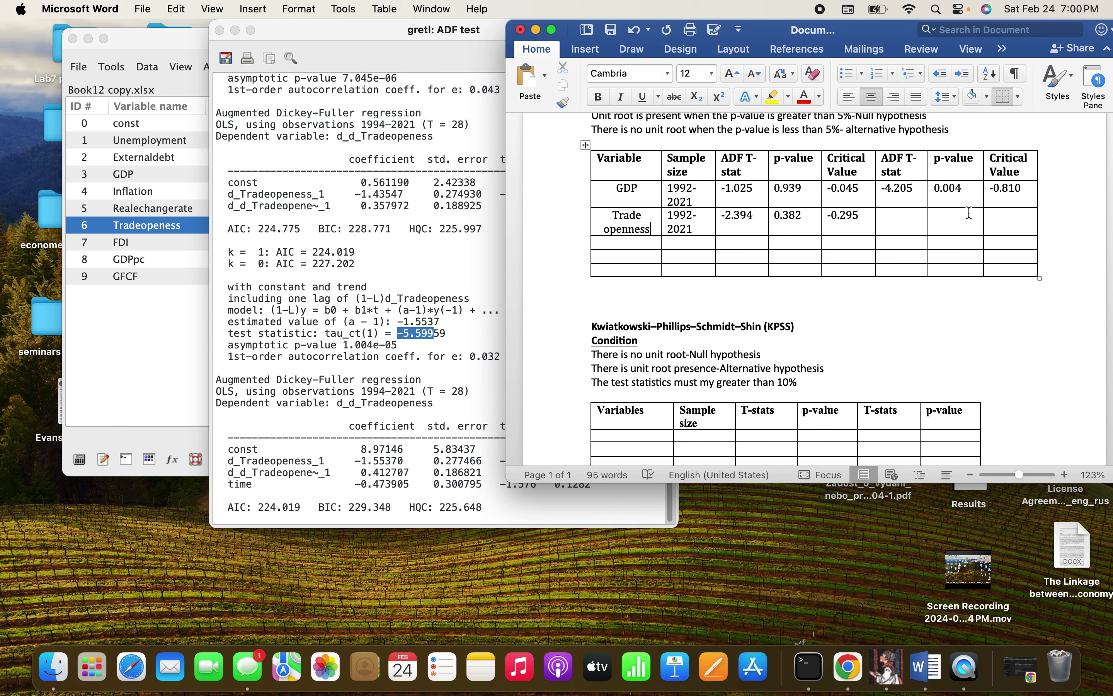
pyautogui.click(898, 224)
pyautogui.rightClick(899, 224)
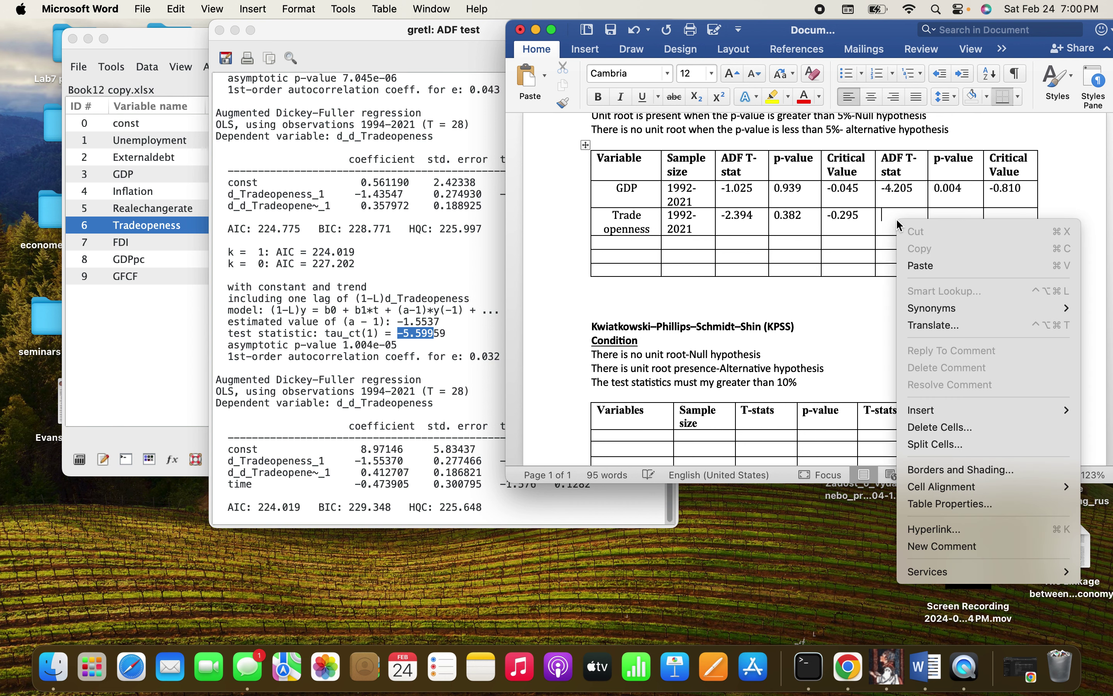
pyautogui.click(920, 265)
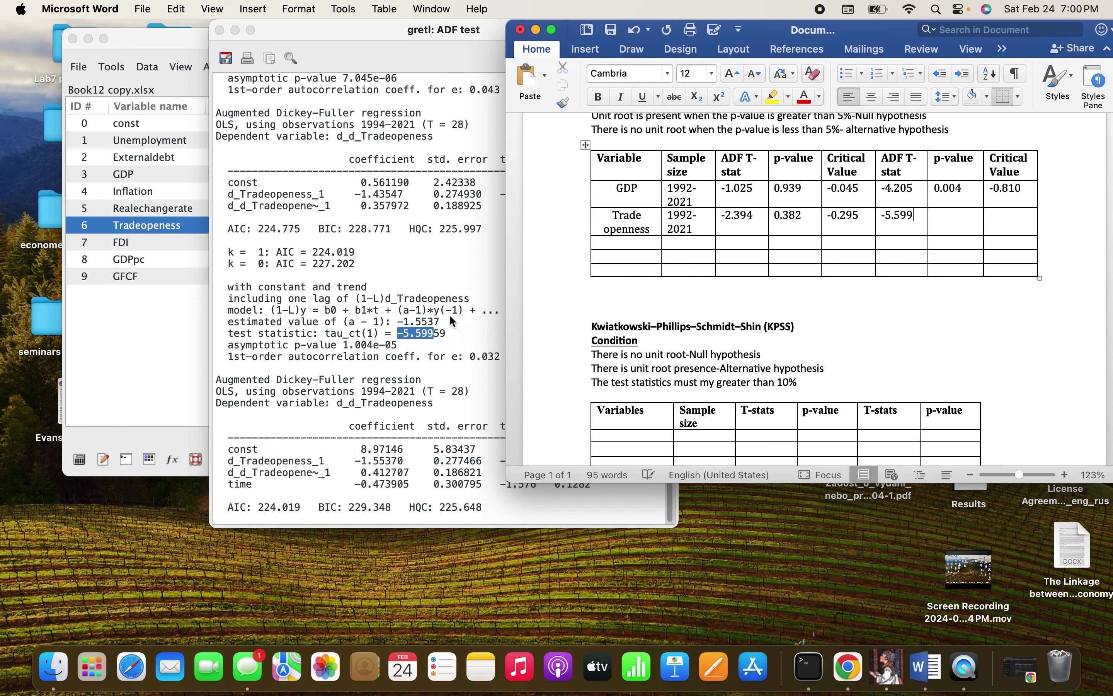
# - Copy the first-difference constant-and-trend estimated value -1.553 from gretl into the second Critical Value cell of the Trade openness row in Word
pyautogui.click(453, 321)
pyautogui.click(394, 322)
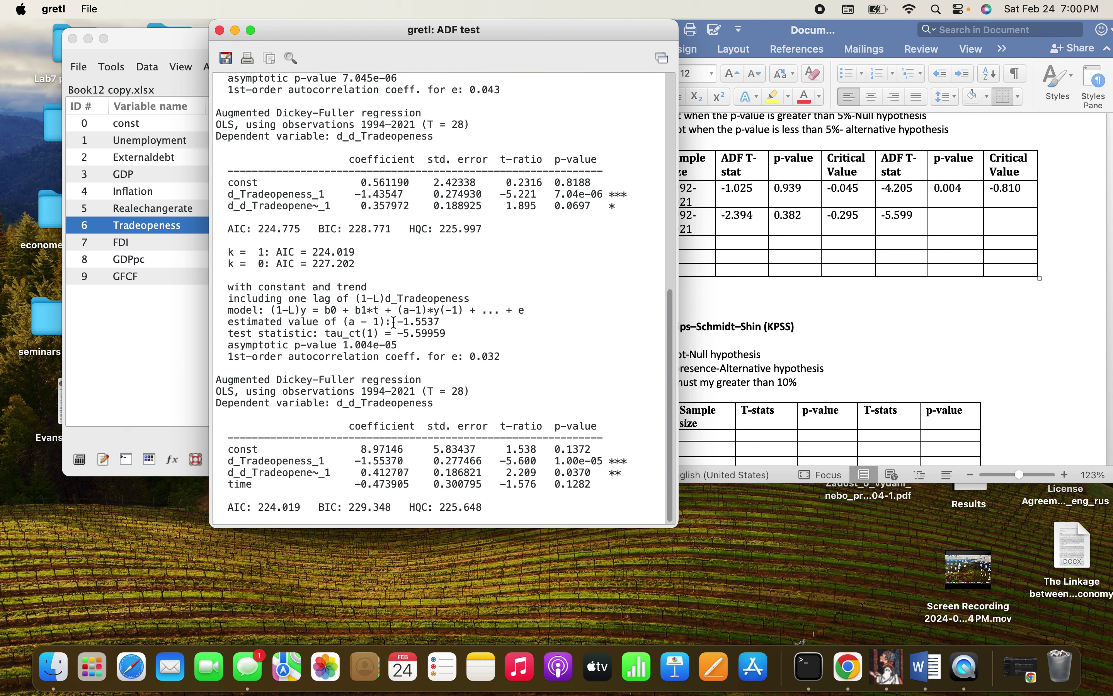
pyautogui.moveTo(397, 322); pyautogui.dragTo(435, 321)
pyautogui.rightClick(420, 322)
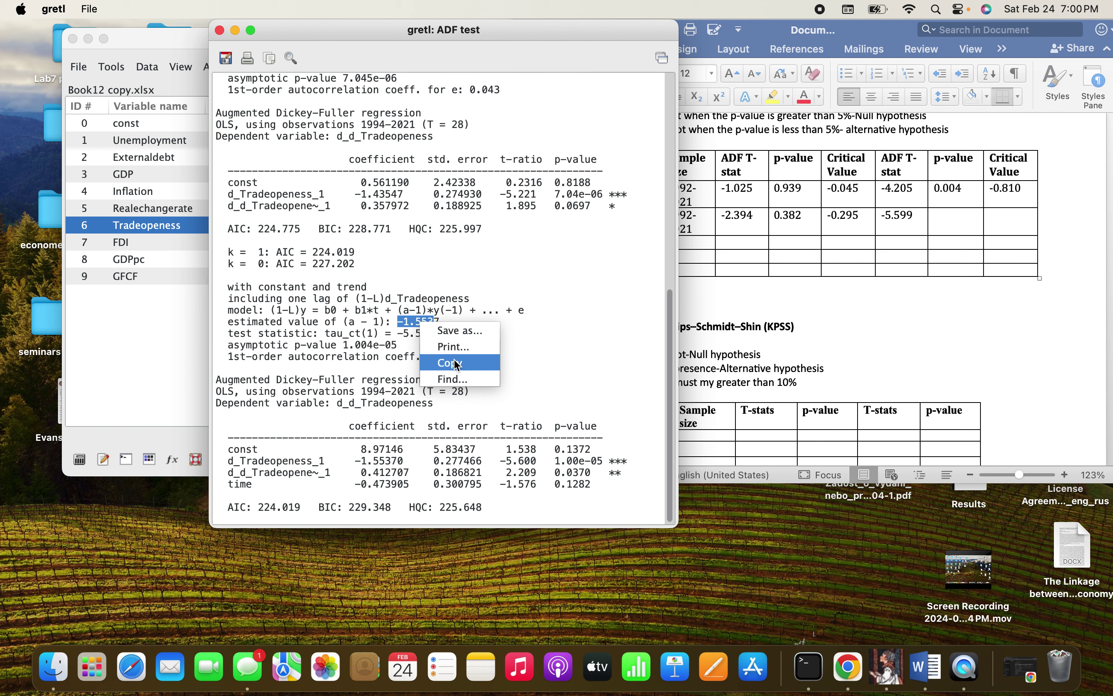
pyautogui.click(458, 363)
pyautogui.click(1007, 220)
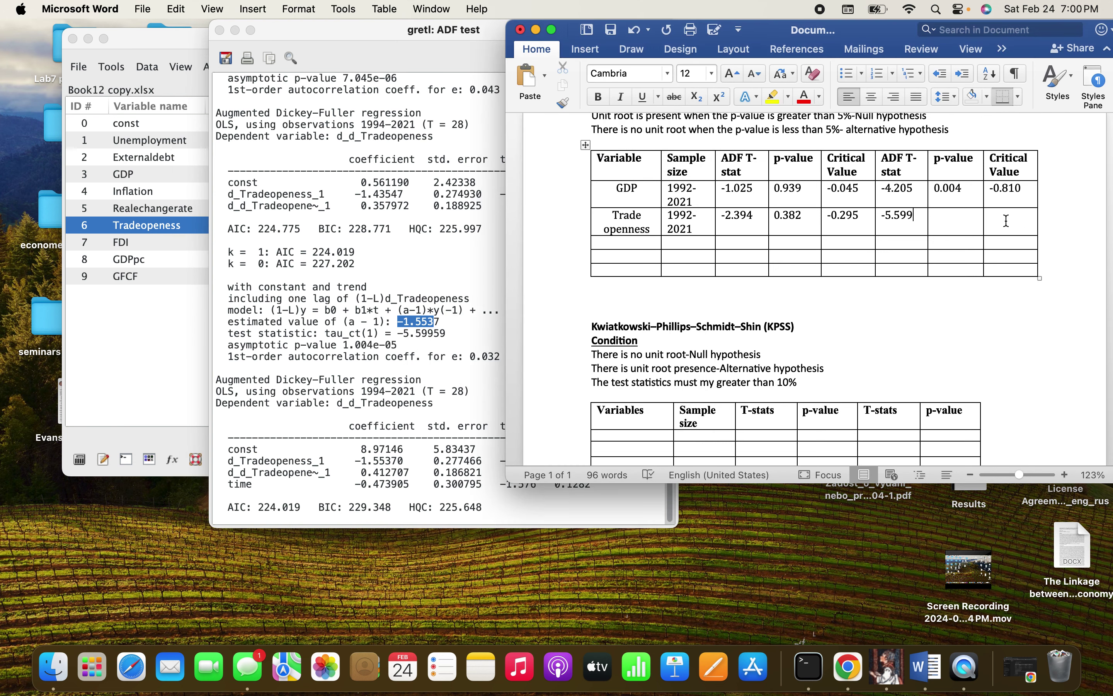
pyautogui.click(1006, 221)
pyautogui.rightClick(1007, 222)
pyautogui.click(961, 268)
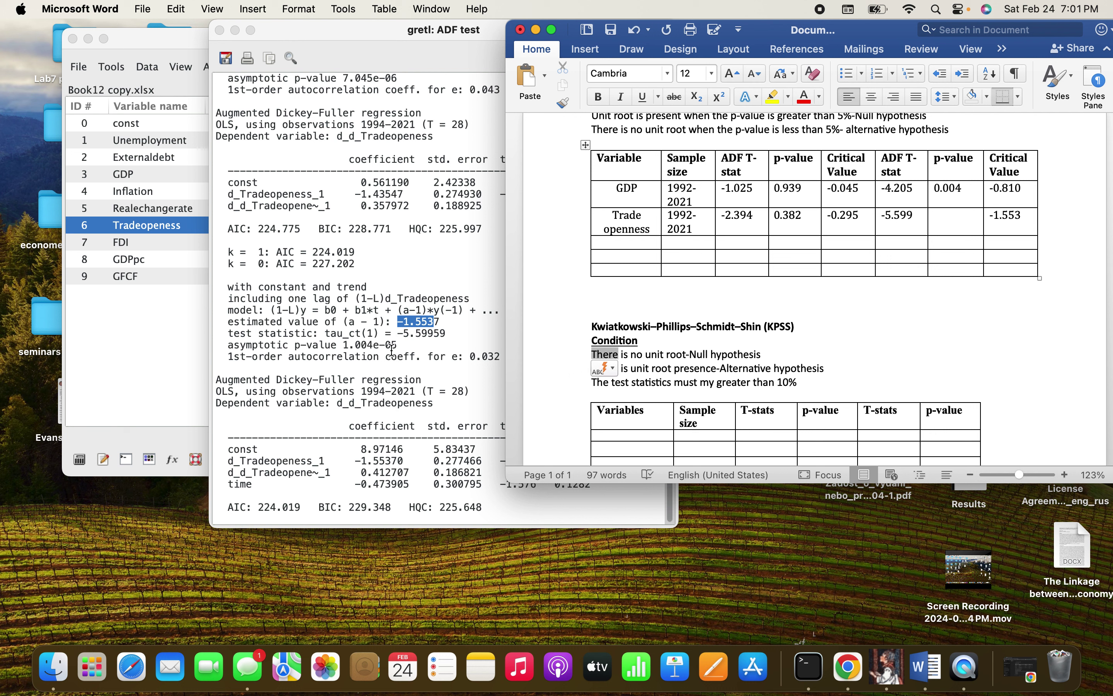
# - Enter 0.000 in the second p-value cell of the Trade openness row for the first-difference constant-and-trend result
pyautogui.click(944, 223)
pyautogui.write('0.')
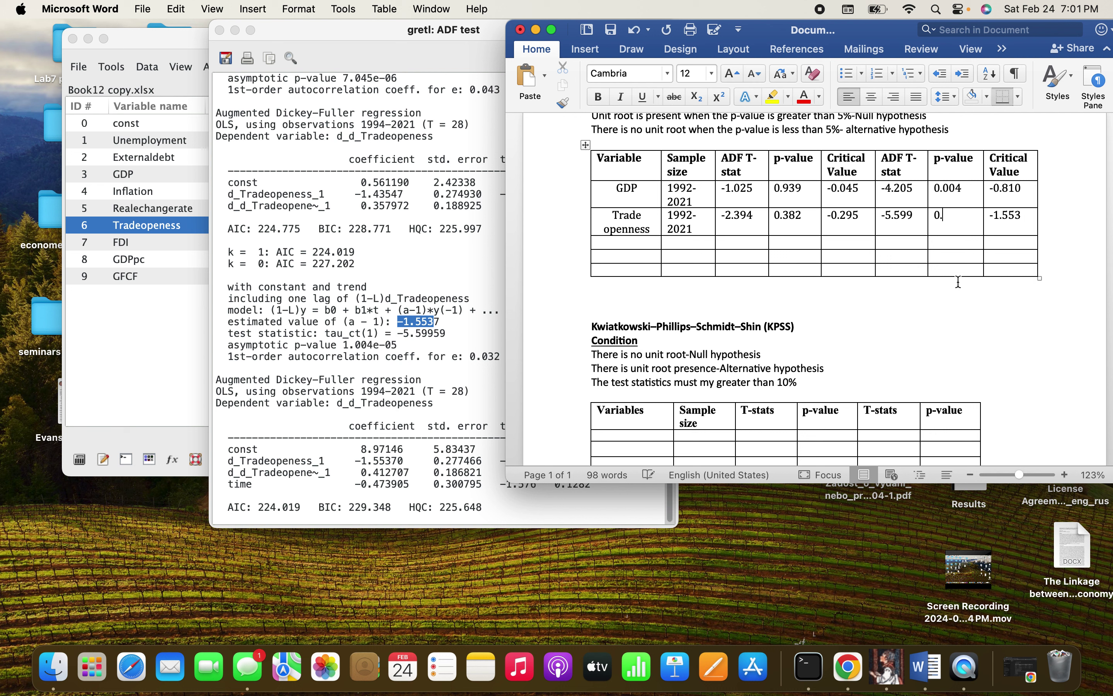
pyautogui.write('000')
pyautogui.click(393, 345)
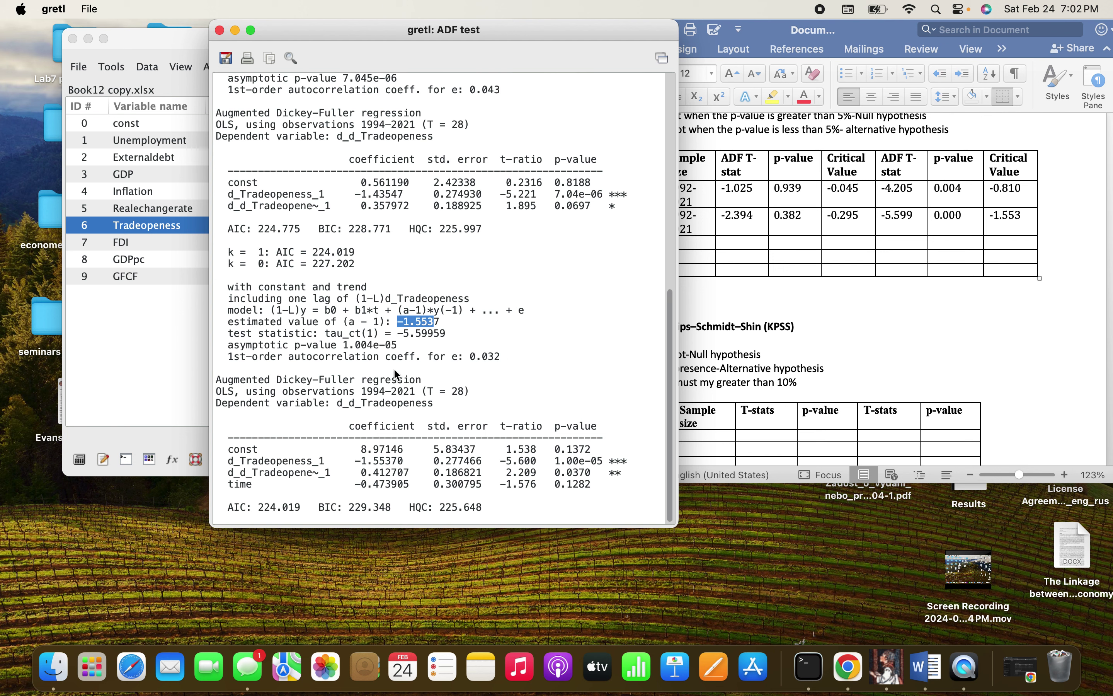
pyautogui.click(969, 228)
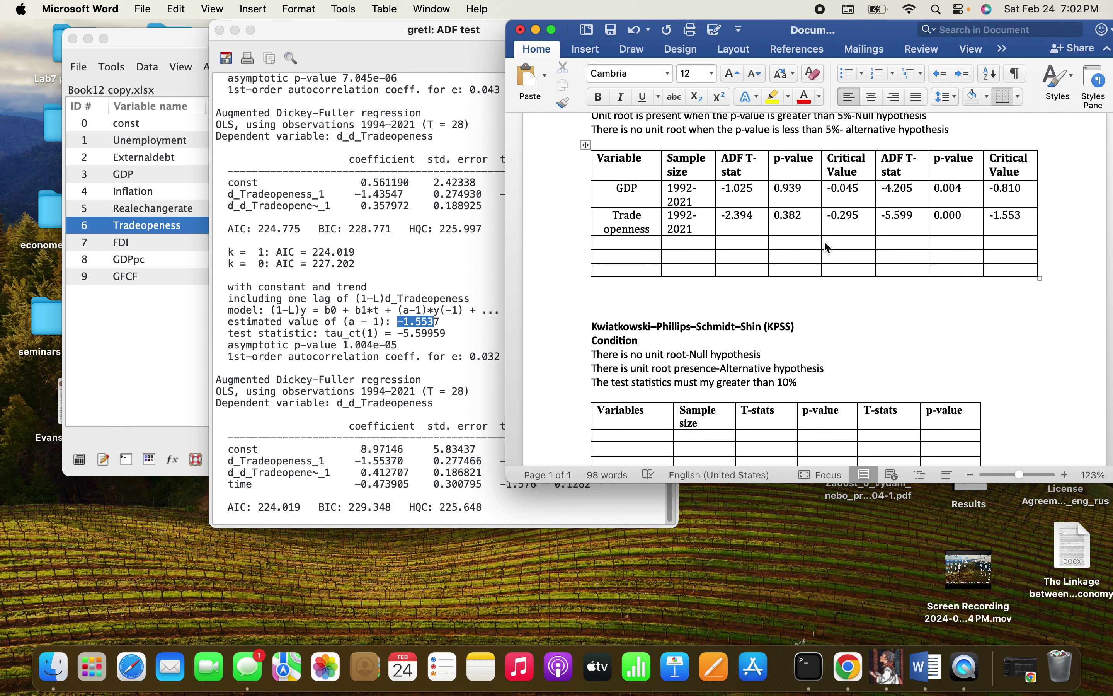
pyautogui.scroll(2, 824, 242)
pyautogui.scroll(-10, 827, 247)
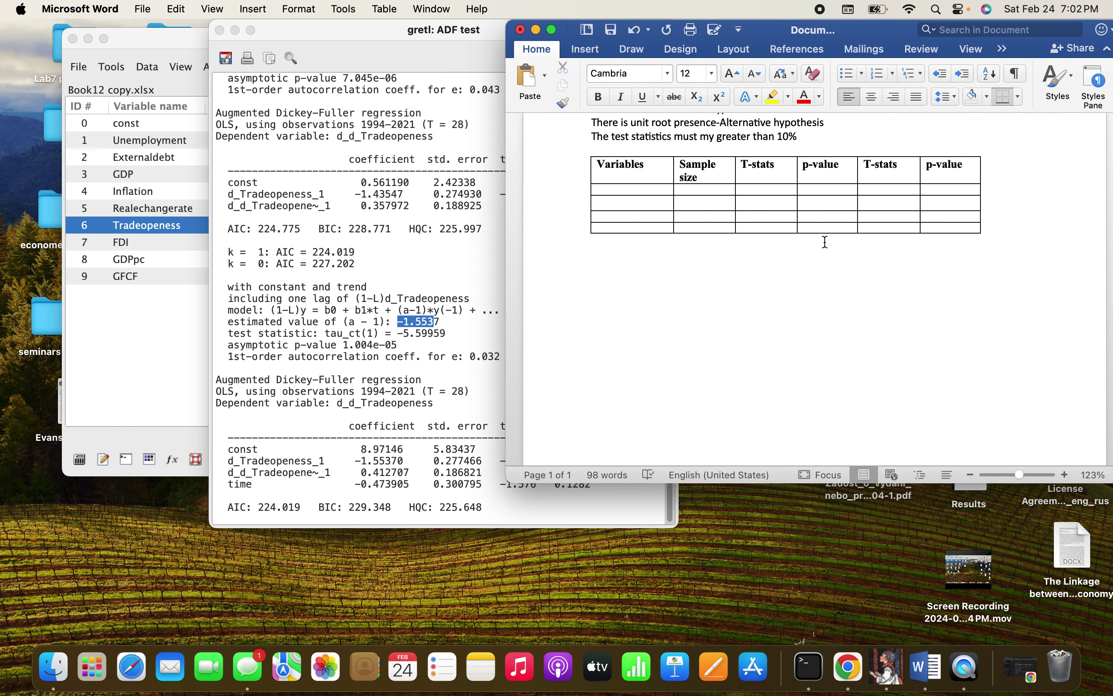
pyautogui.scroll(3, 826, 243)
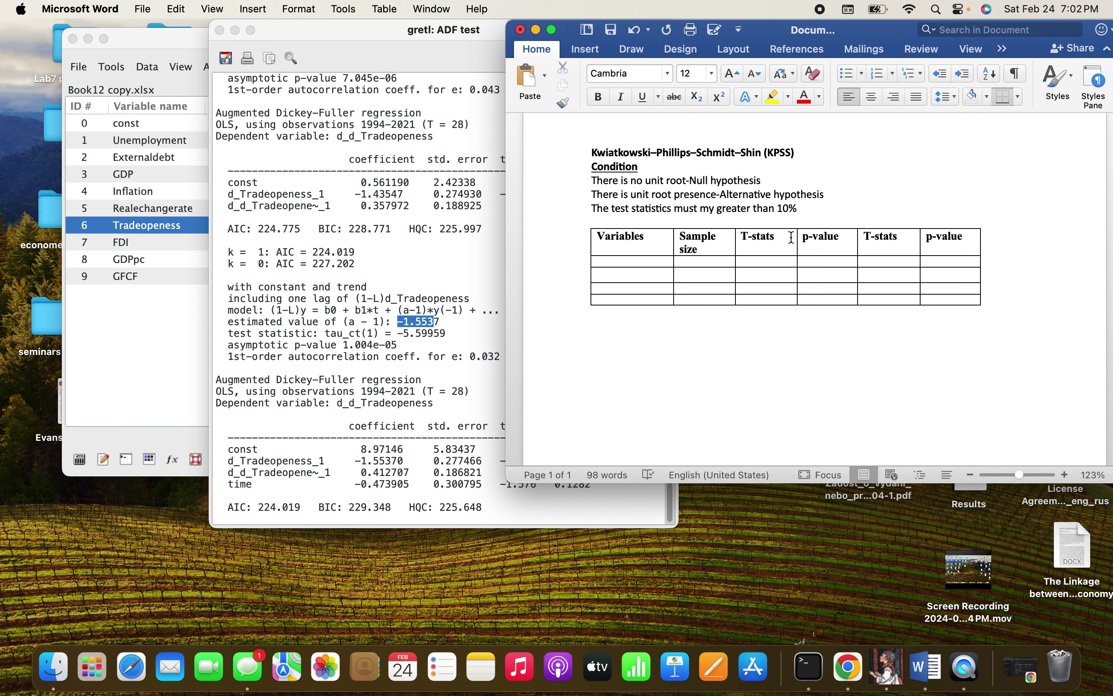
pyautogui.scroll(9, 791, 238)
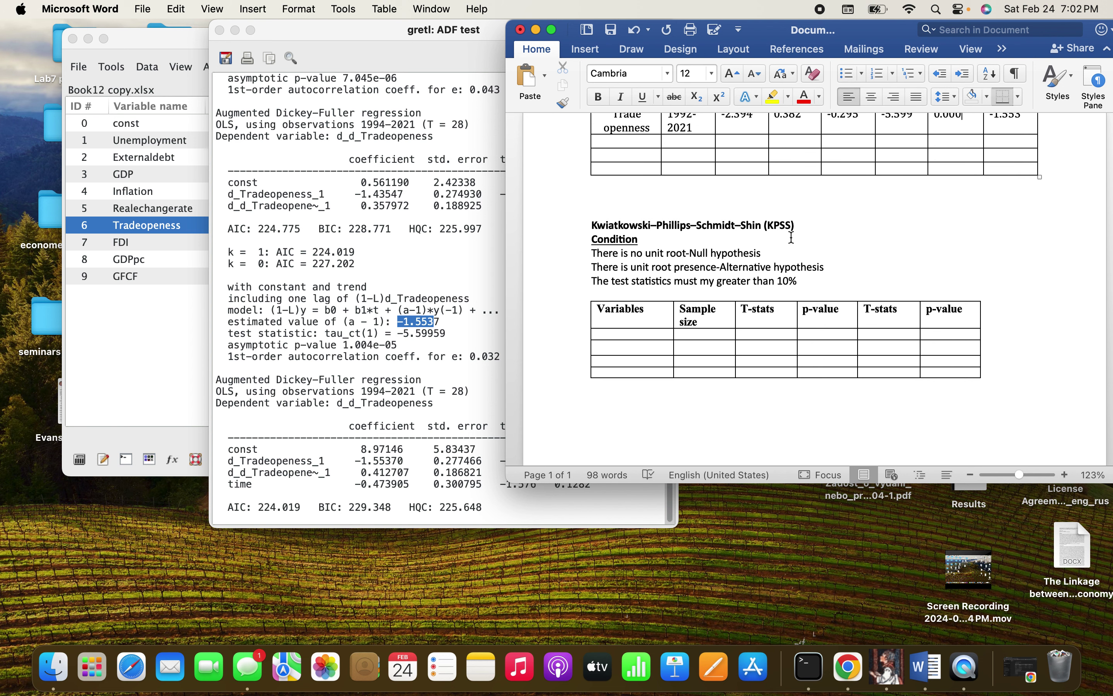
pyautogui.scroll(2, 792, 238)
pyautogui.scroll(-5, 791, 238)
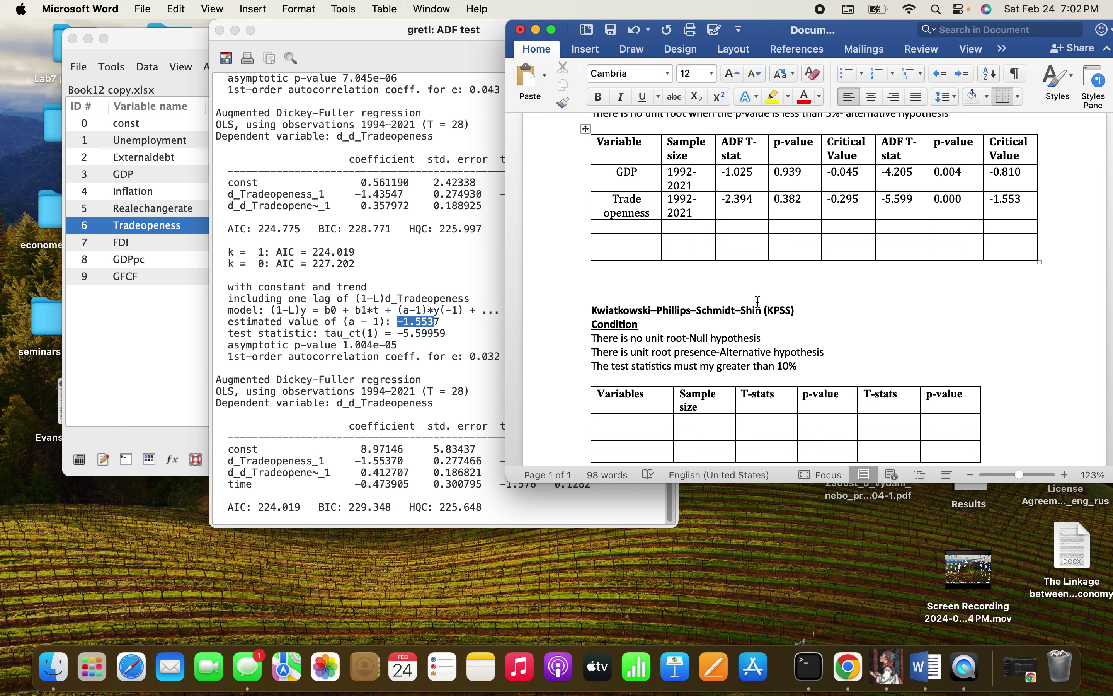
# - Review the filled ADF table and the KPSS conditions and empty results table in the Word document
pyautogui.scroll(2, 758, 301)
pyautogui.scroll(4, 758, 302)
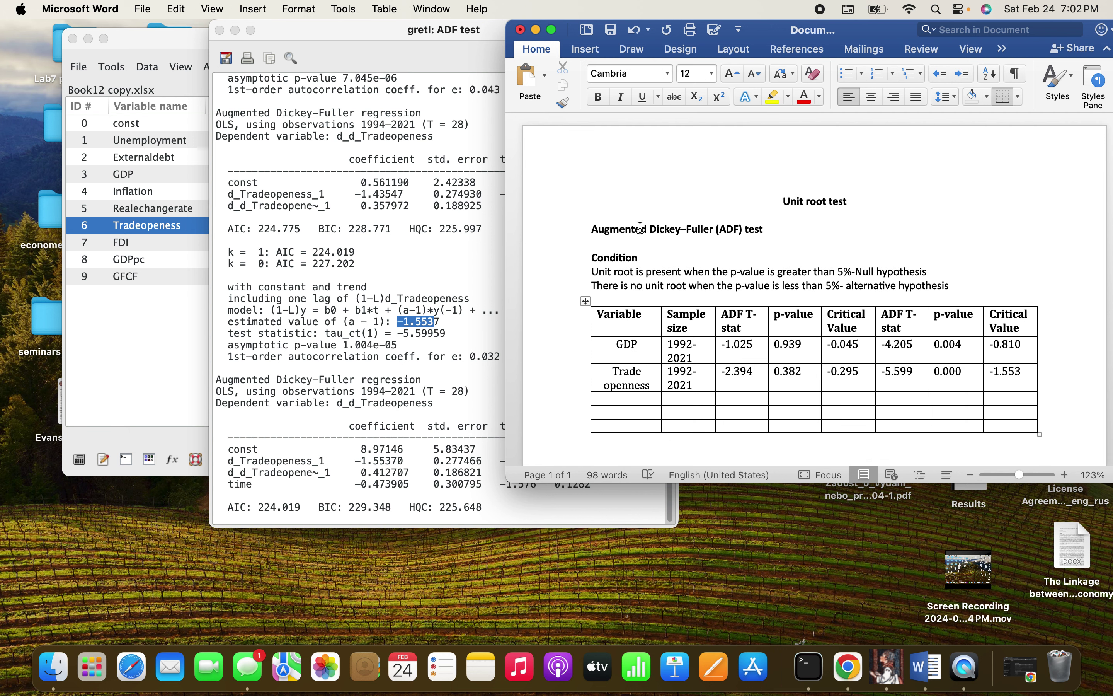
pyautogui.scroll(-1, 699, 253)
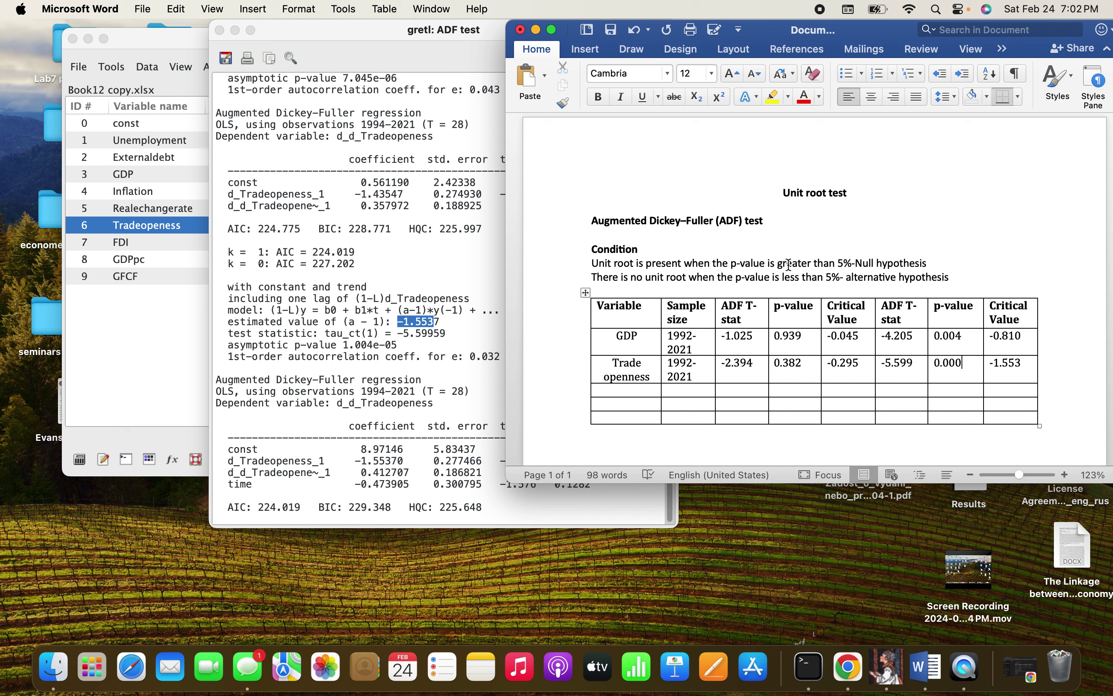
pyautogui.scroll(-10, 789, 264)
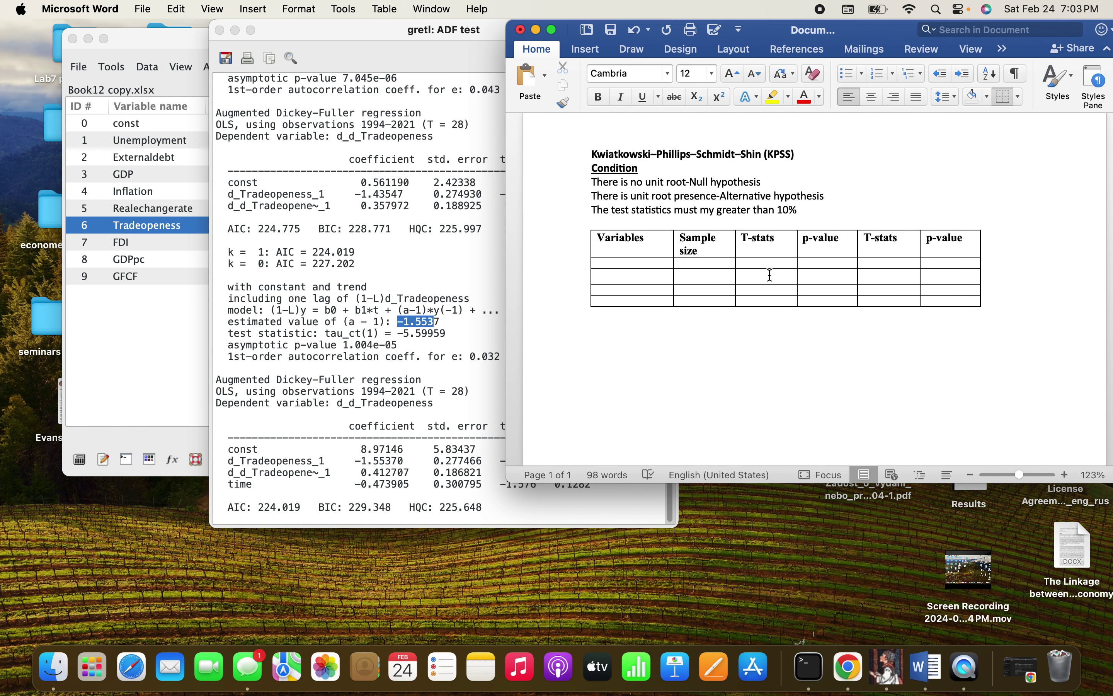
pyautogui.scroll(5, 770, 275)
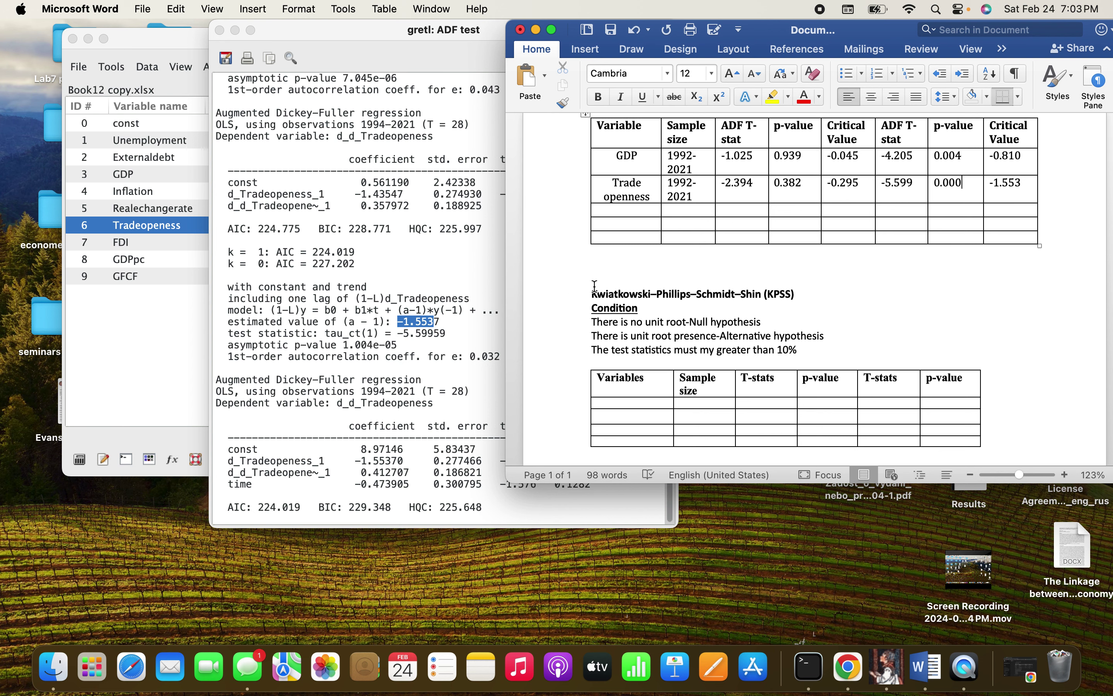
# - Close the ADF output and run the KPSS test on the level of GDP in gretl, including a trend and regression results
pyautogui.click(220, 30)
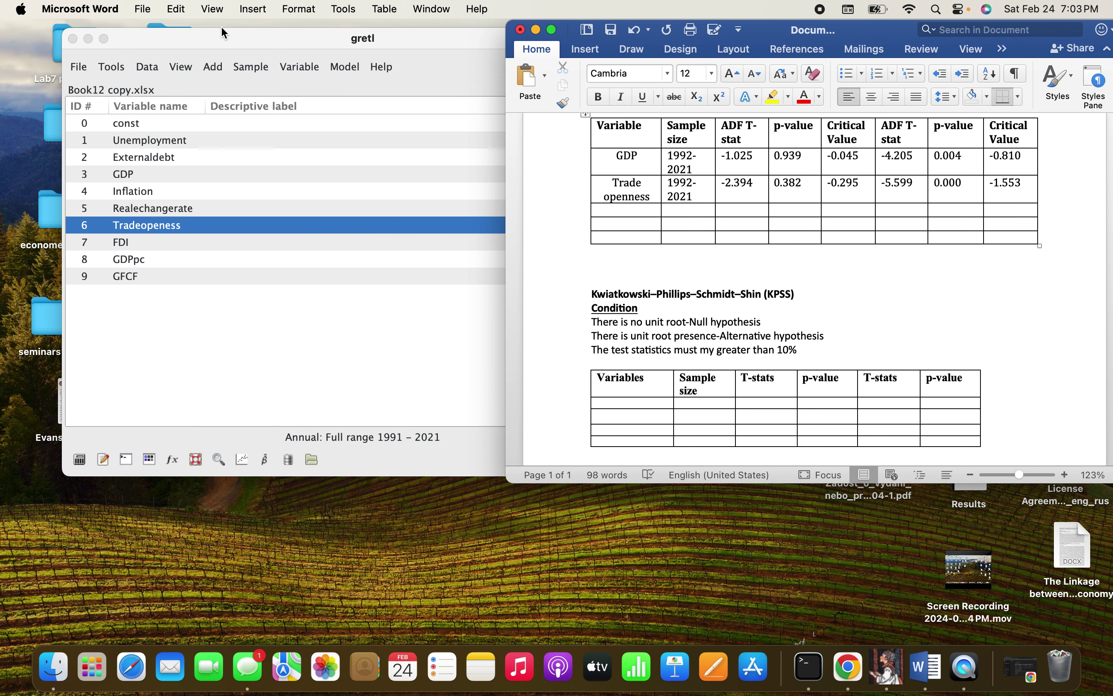
pyautogui.keyDown('shift'); pyautogui.click(136, 178); pyautogui.keyUp('shift')
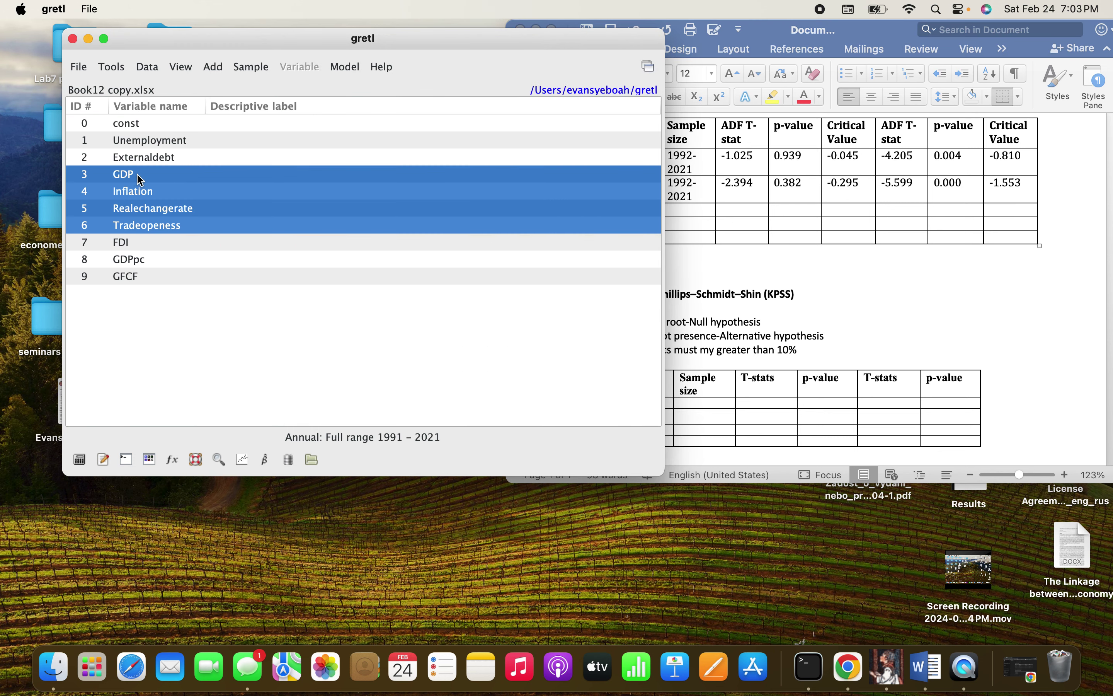
pyautogui.click(138, 176)
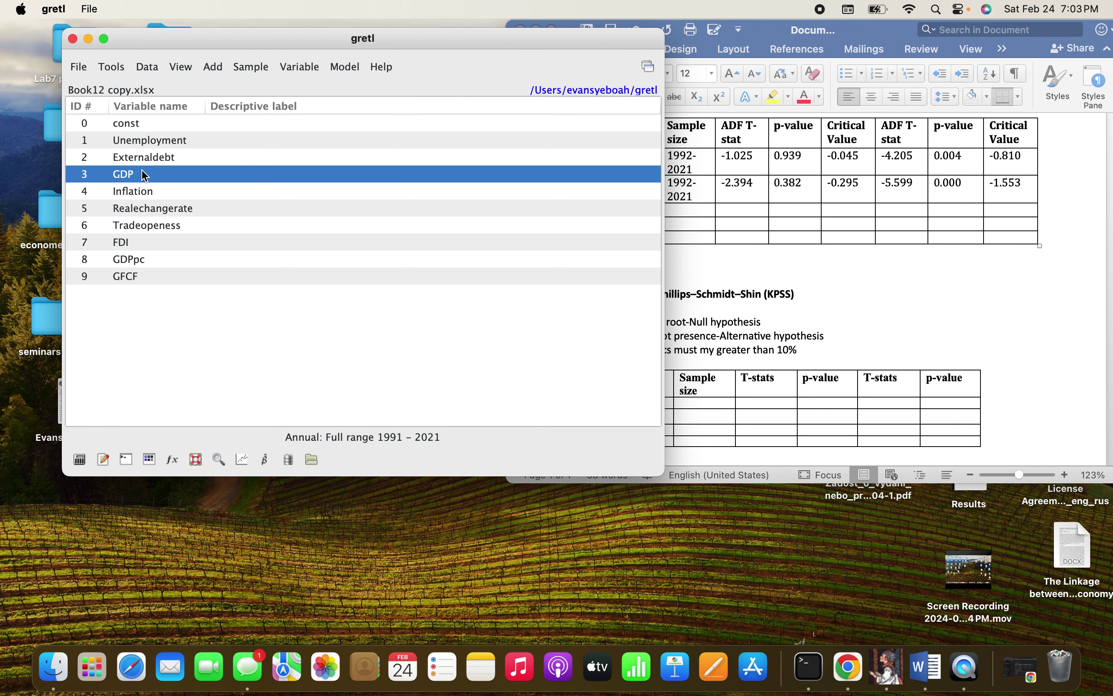
pyautogui.click(300, 68)
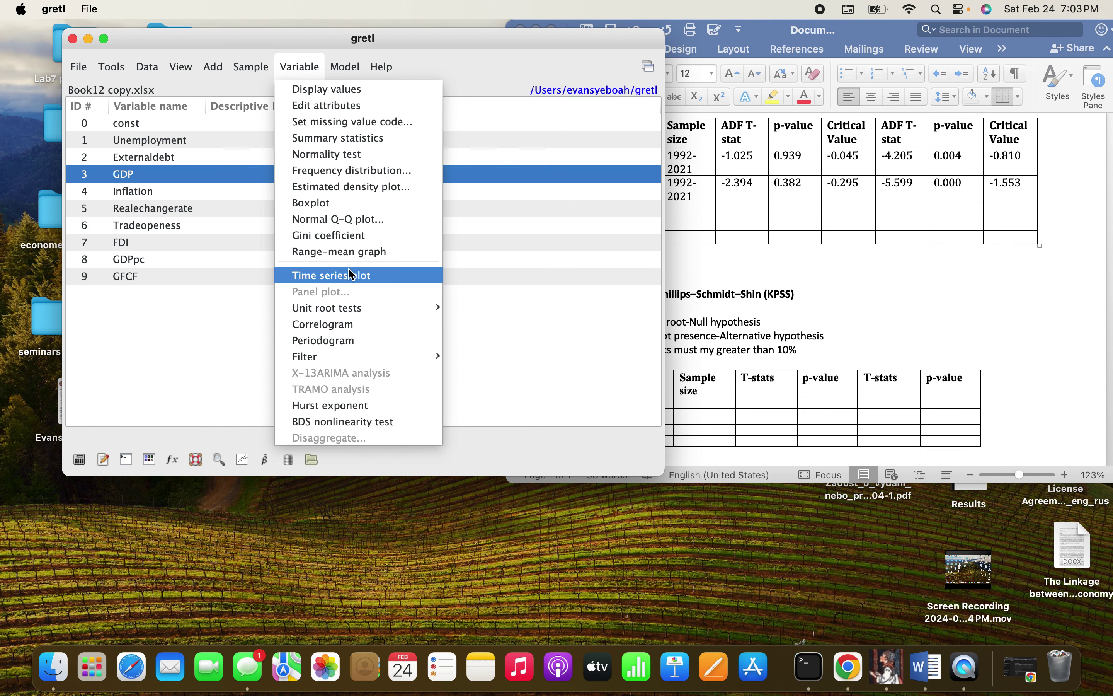
pyautogui.moveTo(361, 306)
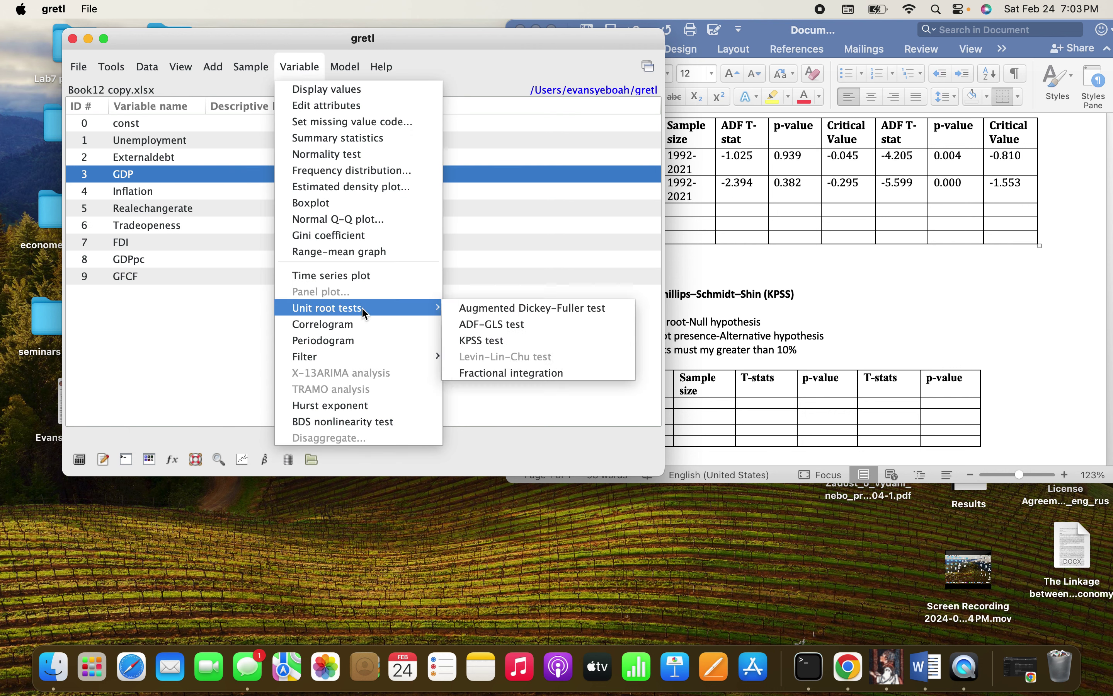
pyautogui.click(492, 341)
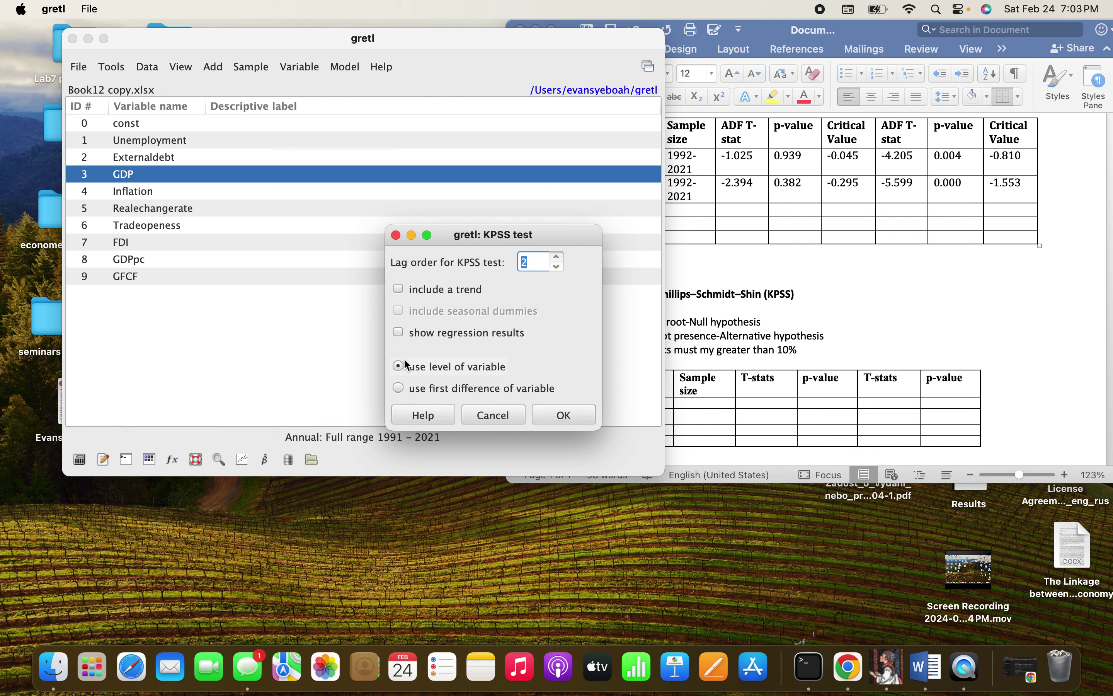
pyautogui.click(397, 328)
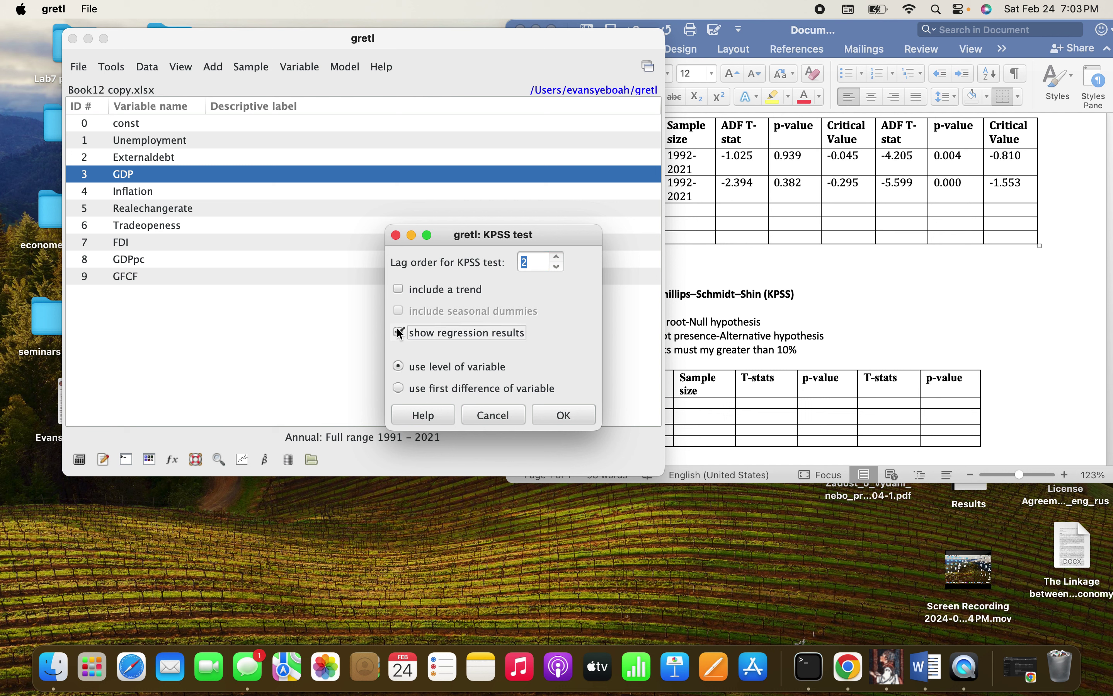
pyautogui.click(398, 286)
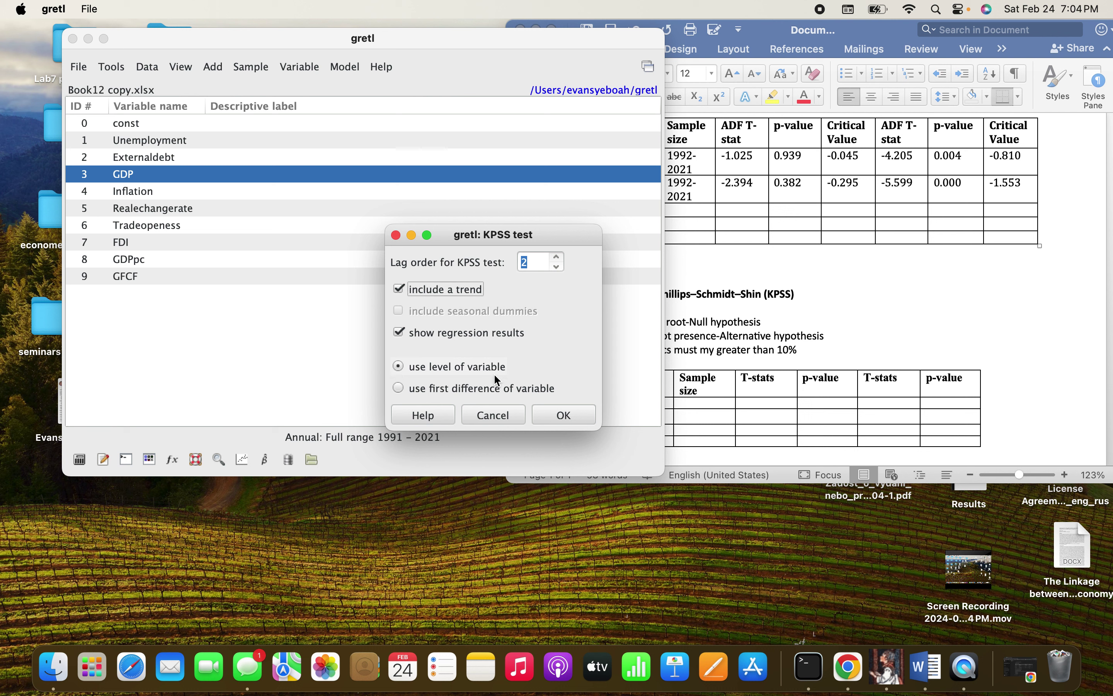
pyautogui.click(565, 417)
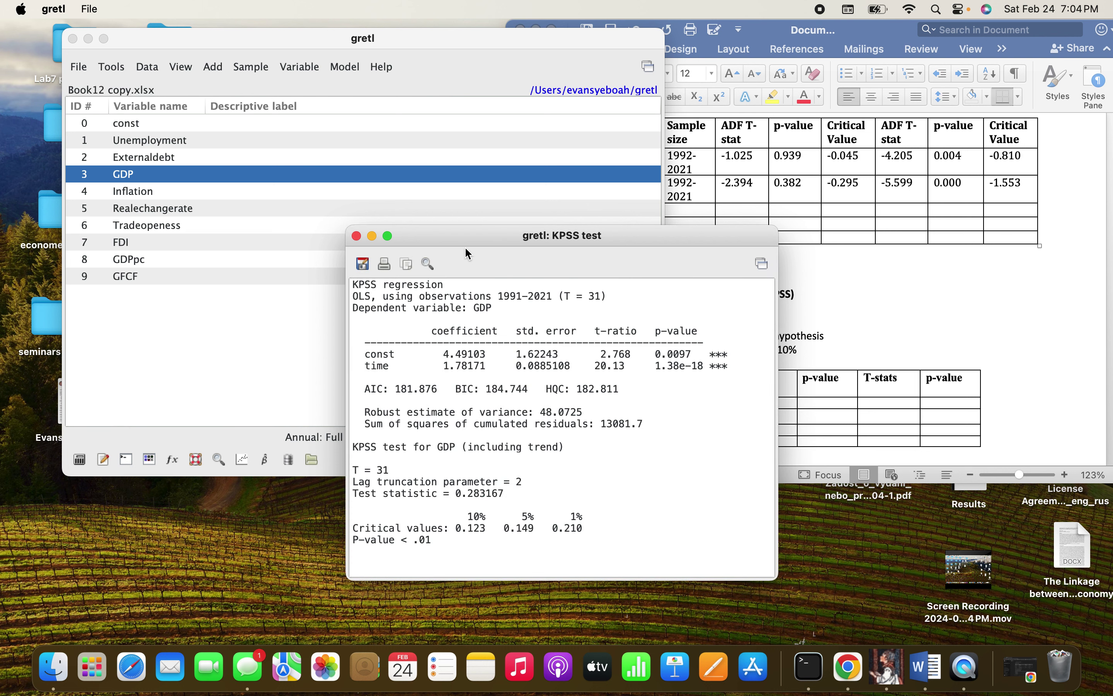
pyautogui.moveTo(465, 226); pyautogui.dragTo(326, 89)
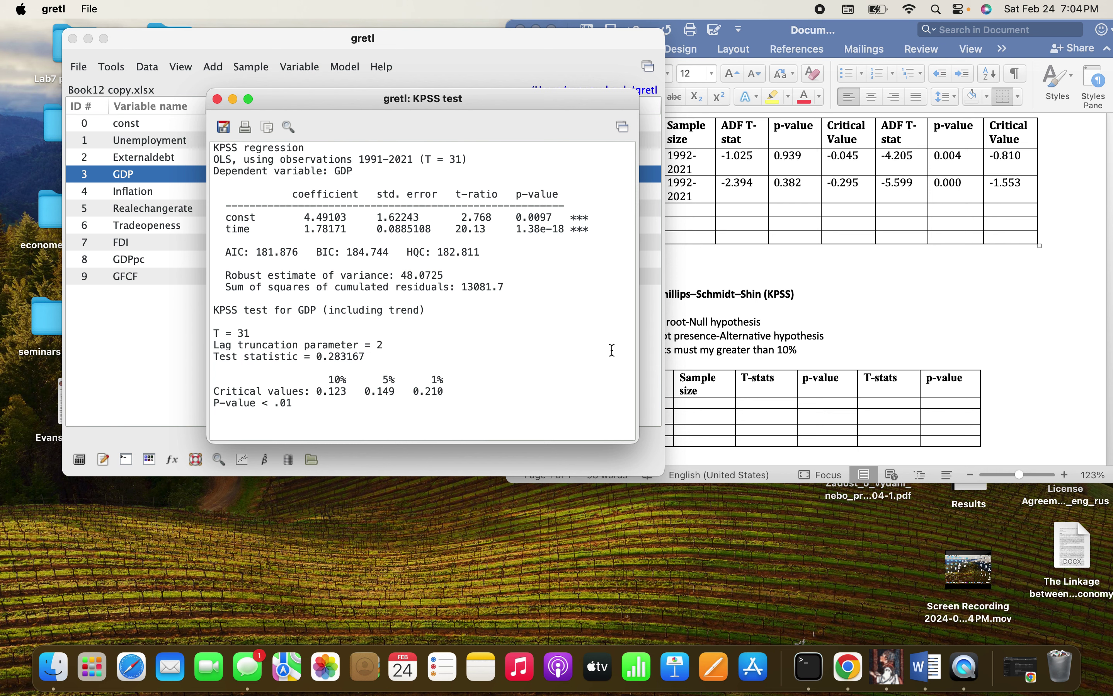
# - Copy the level KPSS test statistic 0.283 from gretl into the first T-stats cell of the first empty KPSS table row in Word
pyautogui.click(831, 325)
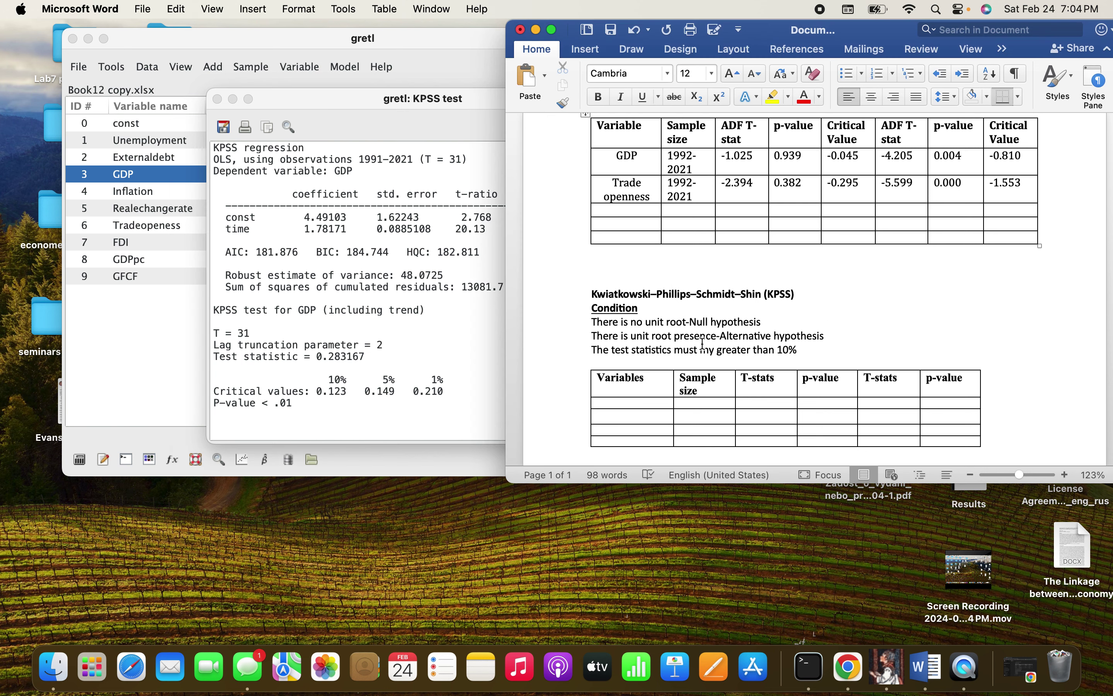
pyautogui.scroll(-1, 702, 342)
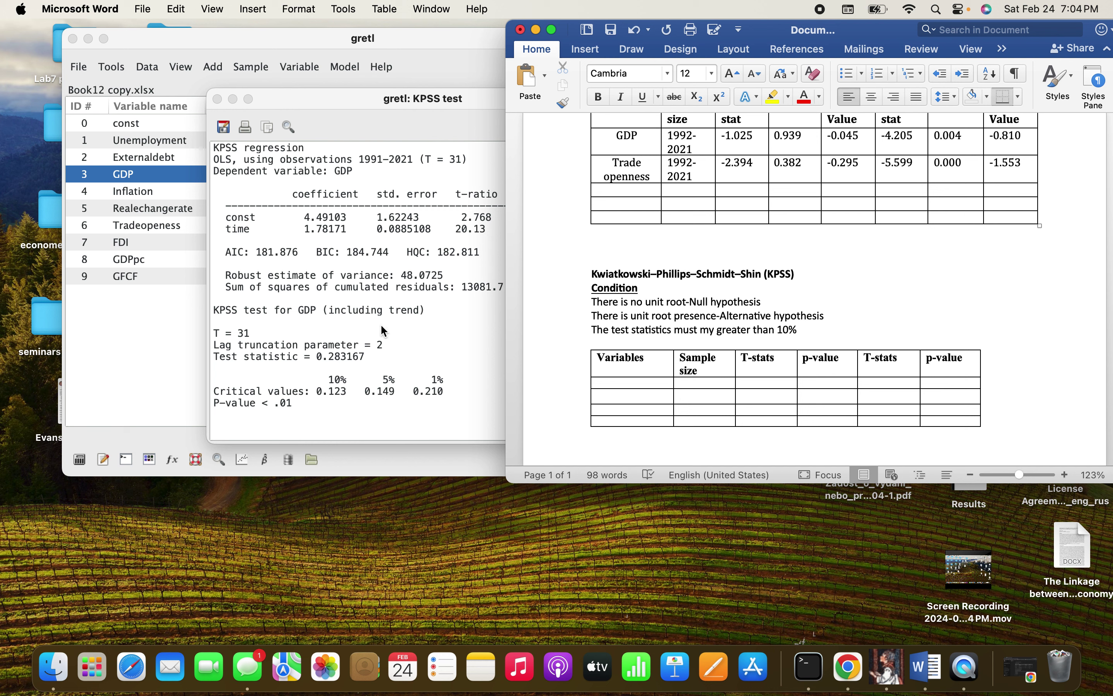
pyautogui.click(379, 342)
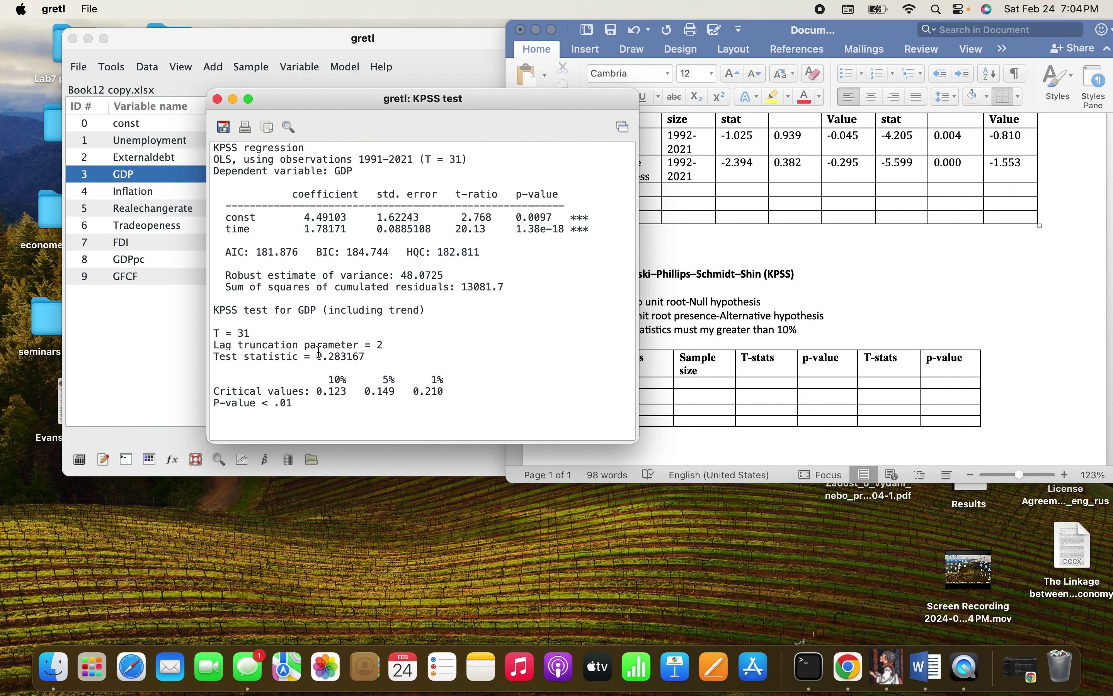
pyautogui.moveTo(316, 357); pyautogui.dragTo(347, 359)
pyautogui.rightClick(331, 357)
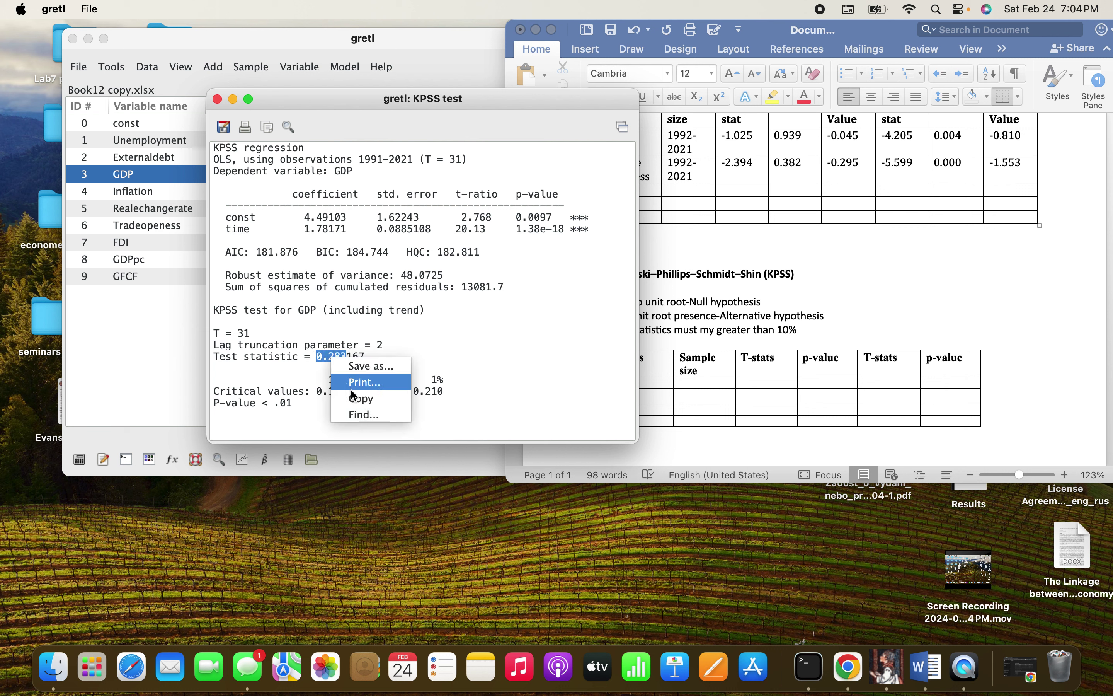
pyautogui.click(353, 398)
pyautogui.click(706, 384)
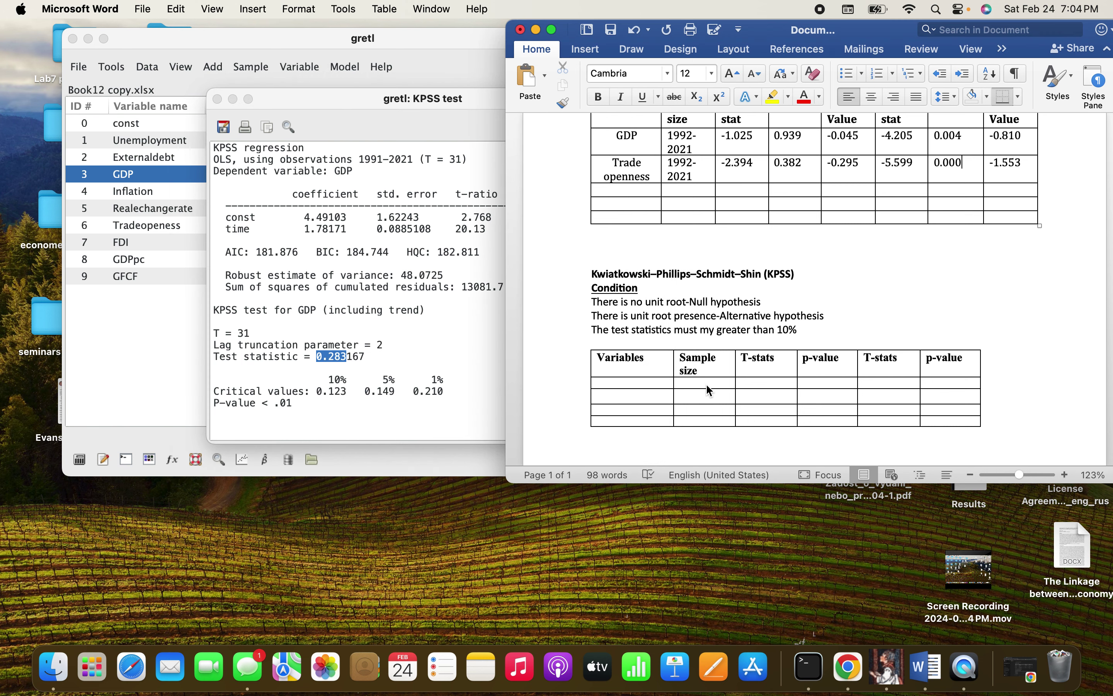
pyautogui.click(755, 382)
pyautogui.rightClick(759, 383)
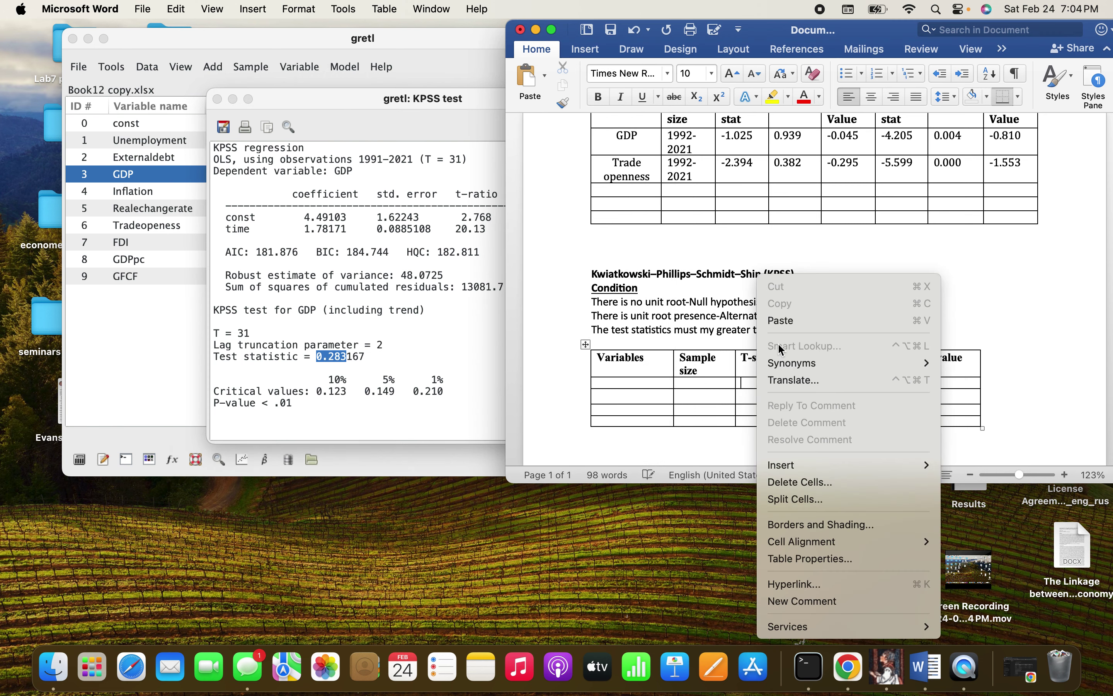
pyautogui.click(777, 321)
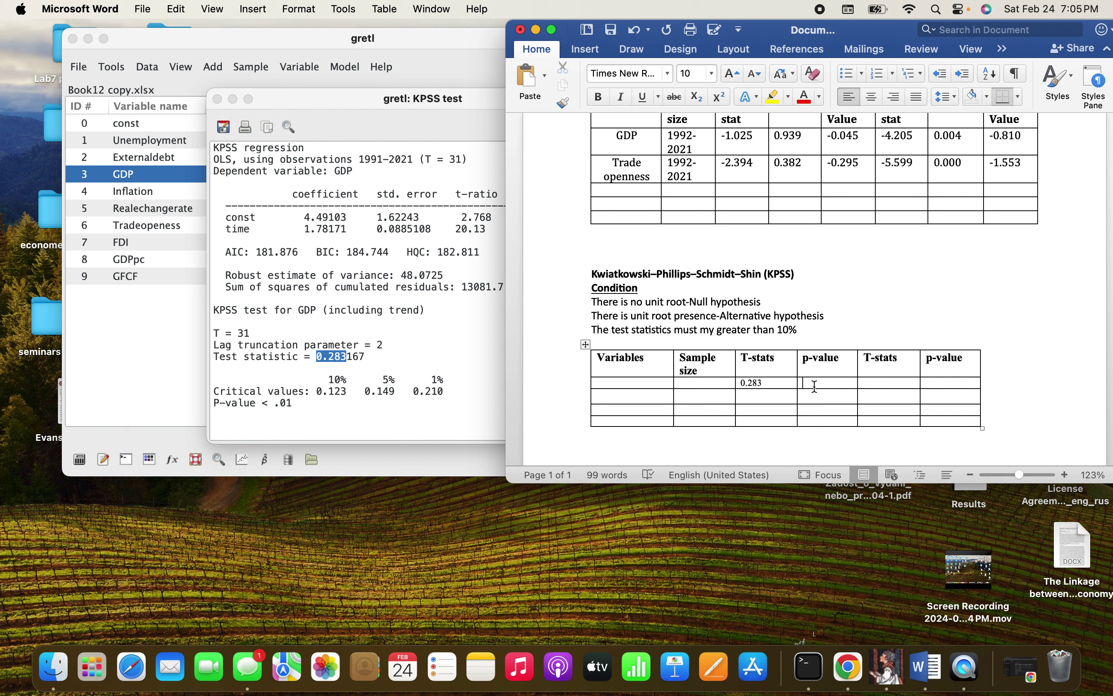
# - Enter <.01 in the first p-value cell of the same KPSS table row
pyautogui.write('<')
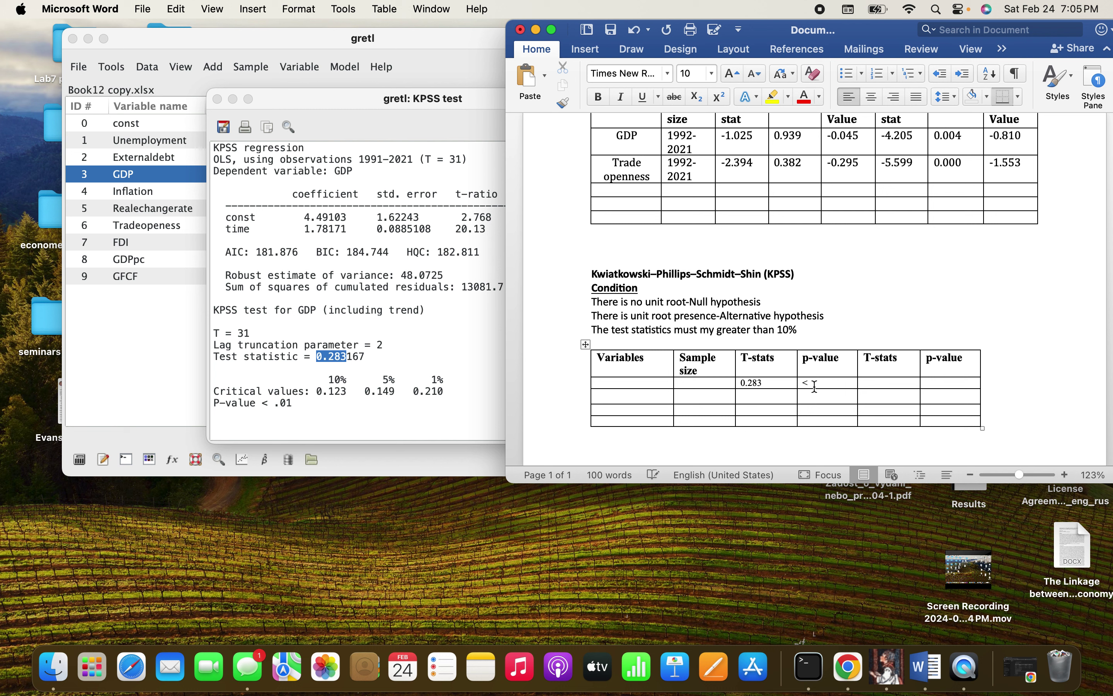
pyautogui.write('.')
pyautogui.write('01')
# - Label the KPSS row GDP in the Variables column and enter 1991-2021 as its sample size
pyautogui.write('GDP')
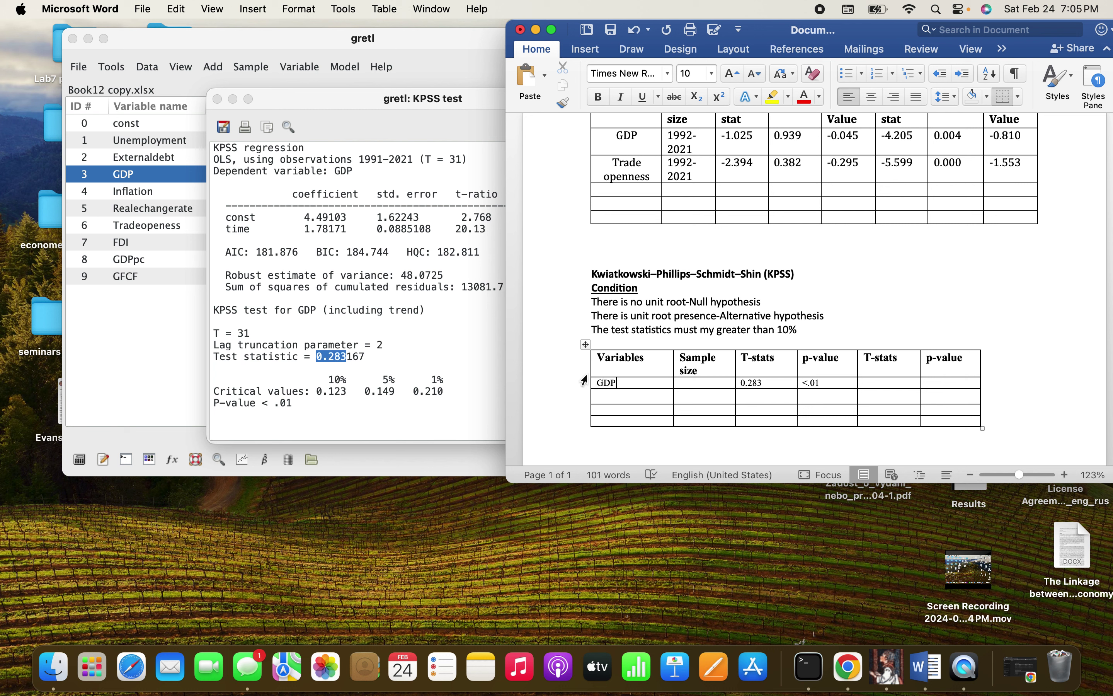
pyautogui.click(699, 380)
pyautogui.write('1991-202')
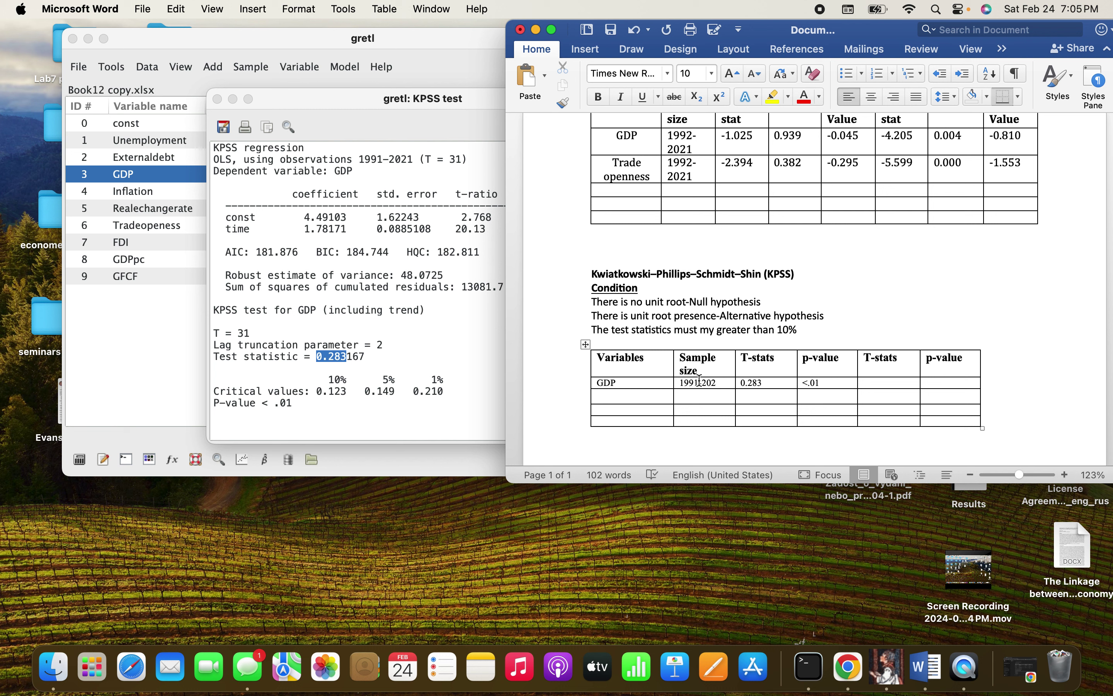
pyautogui.write('1')
pyautogui.moveTo(883, 370); pyautogui.dragTo(947, 421)
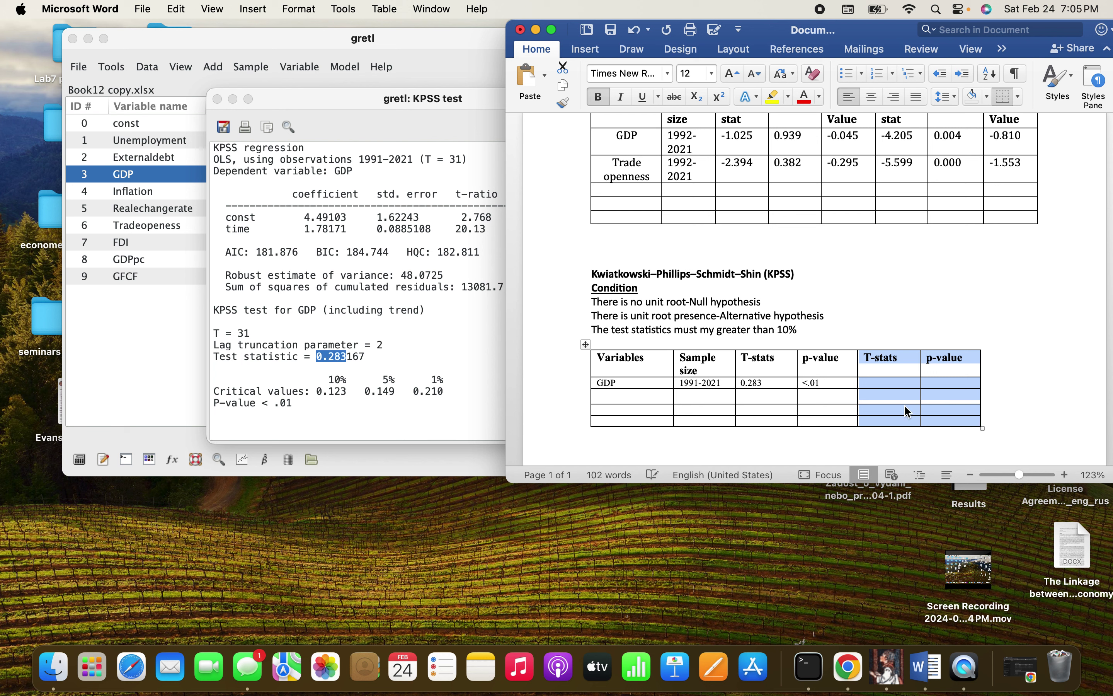
pyautogui.click(877, 334)
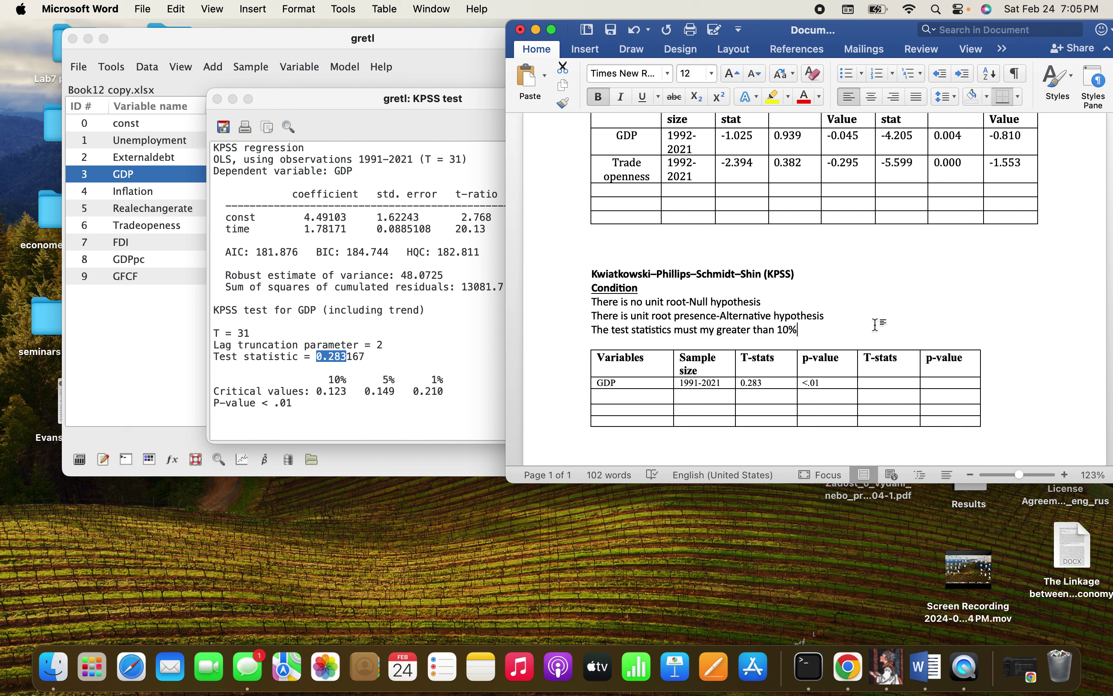
# - Close the level KPSS output and rerun the KPSS test on GDP in gretl using the first difference, with trend and regression results
pyautogui.click(313, 275)
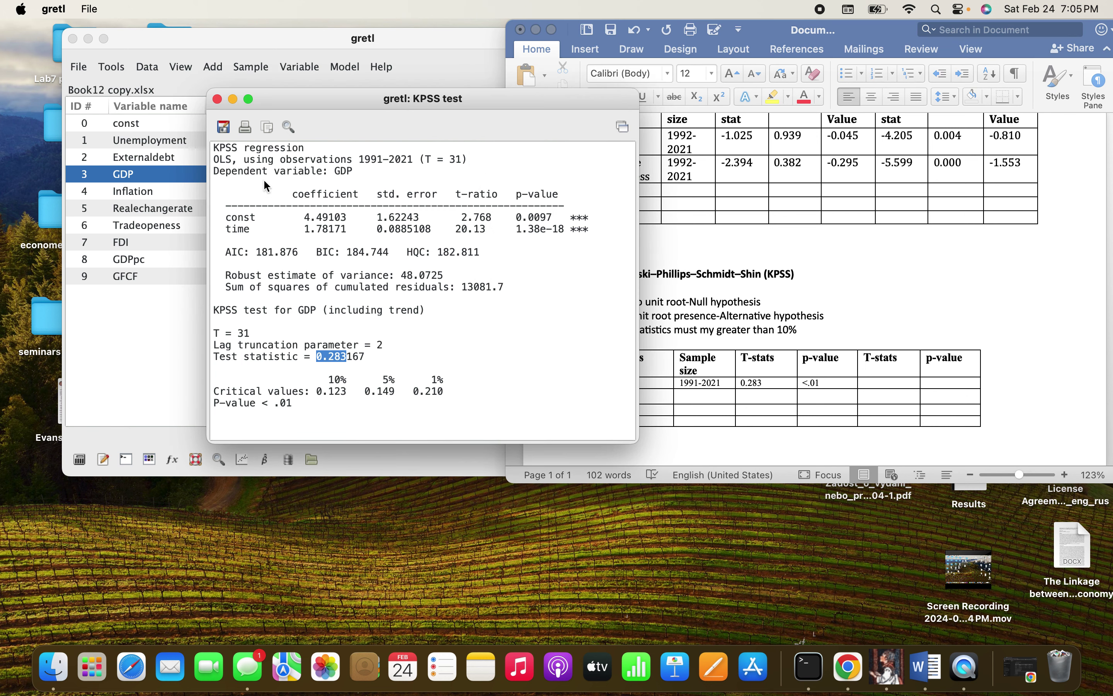
pyautogui.click(218, 99)
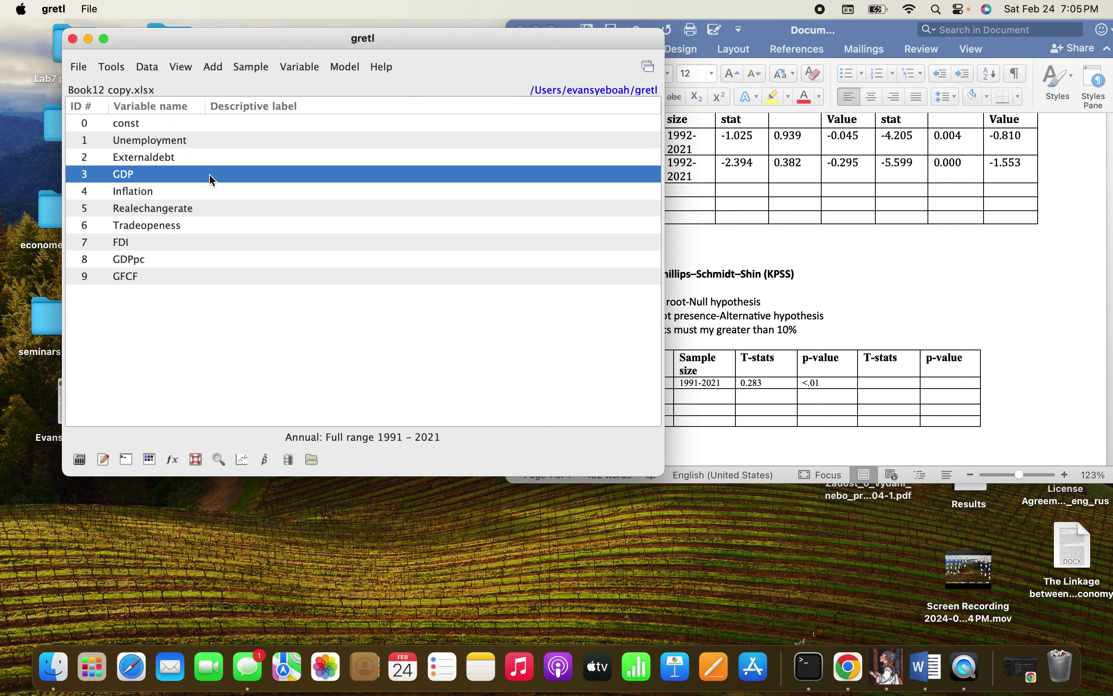
pyautogui.click(300, 67)
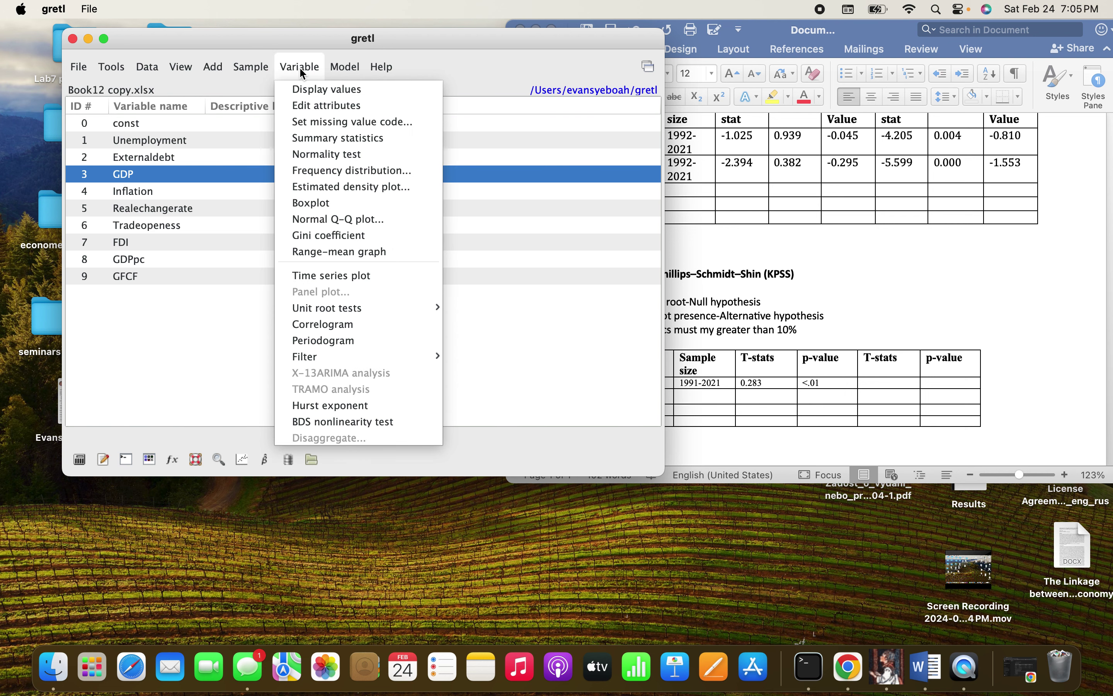
pyautogui.moveTo(325, 309)
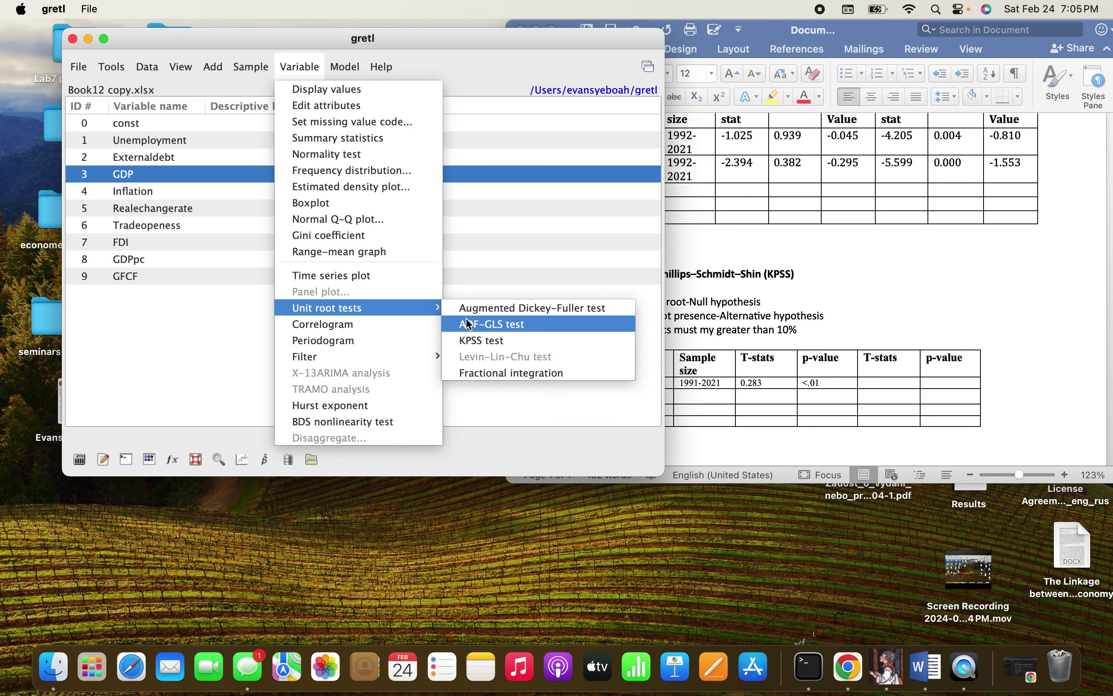
pyautogui.click(474, 341)
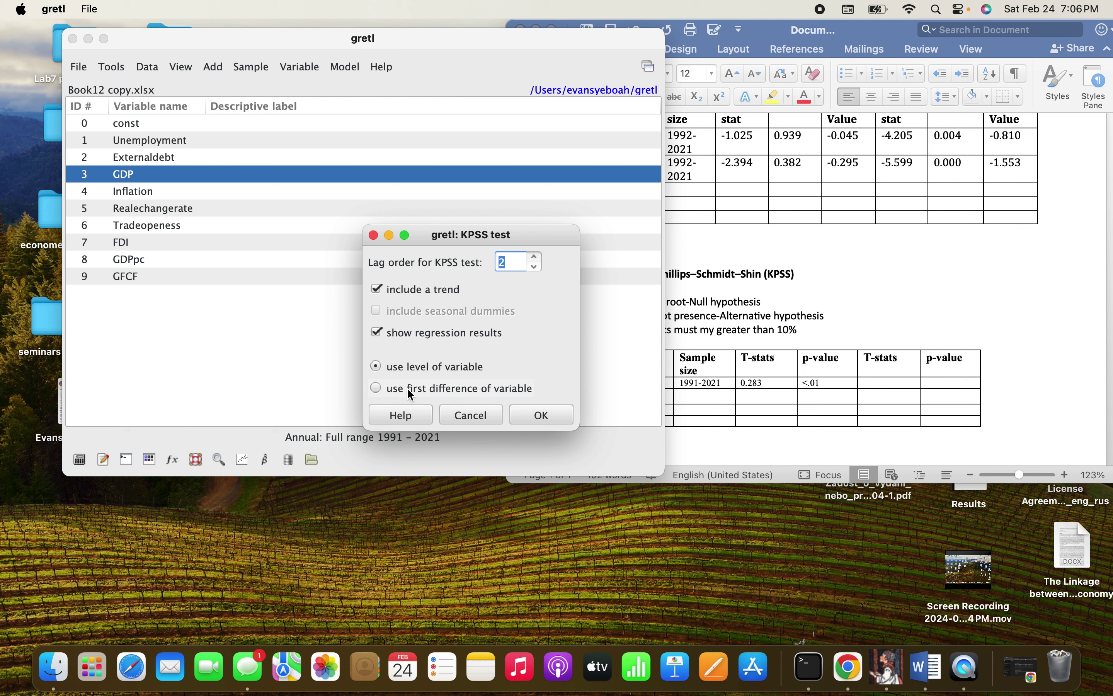
pyautogui.click(382, 388)
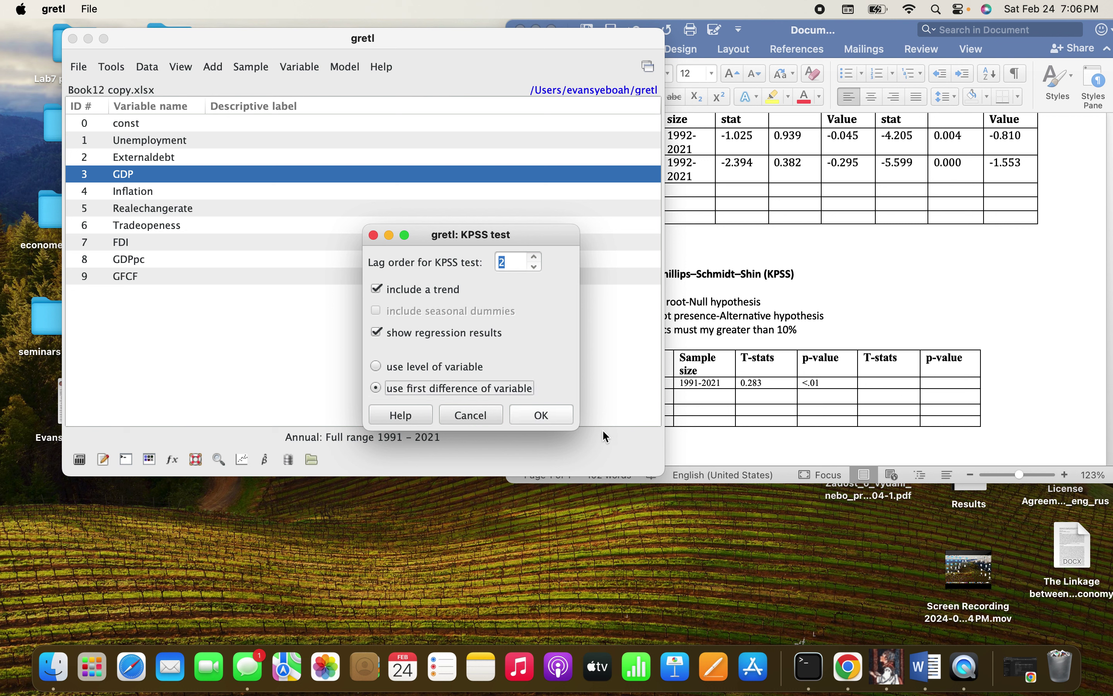
pyautogui.click(546, 413)
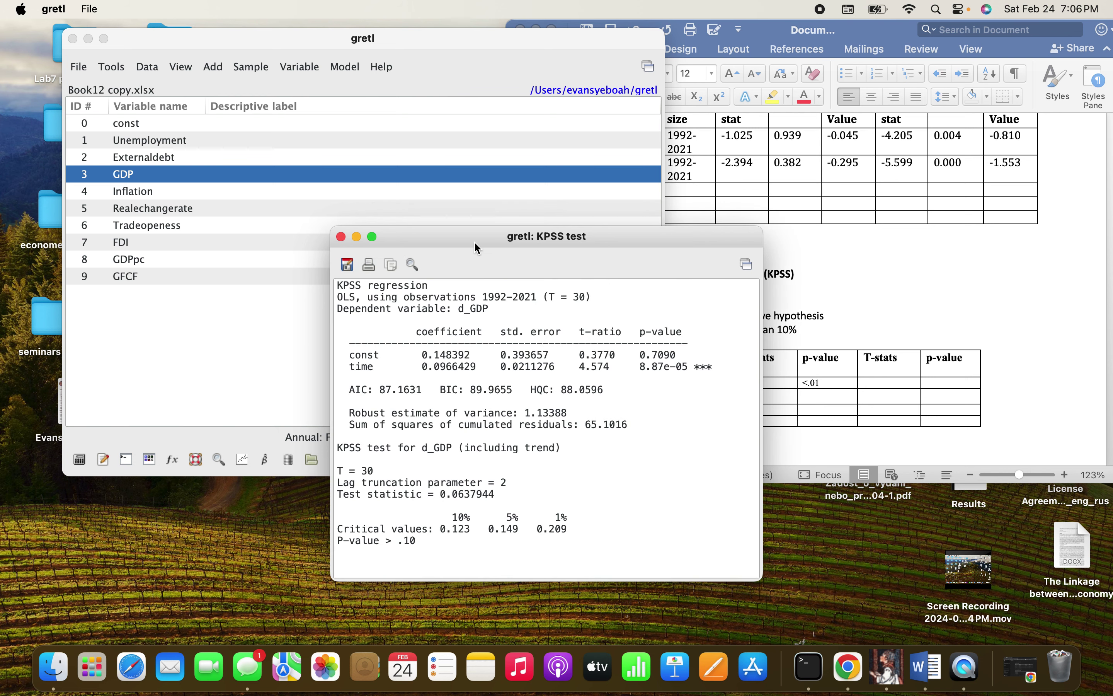
pyautogui.moveTo(469, 229); pyautogui.dragTo(319, 72)
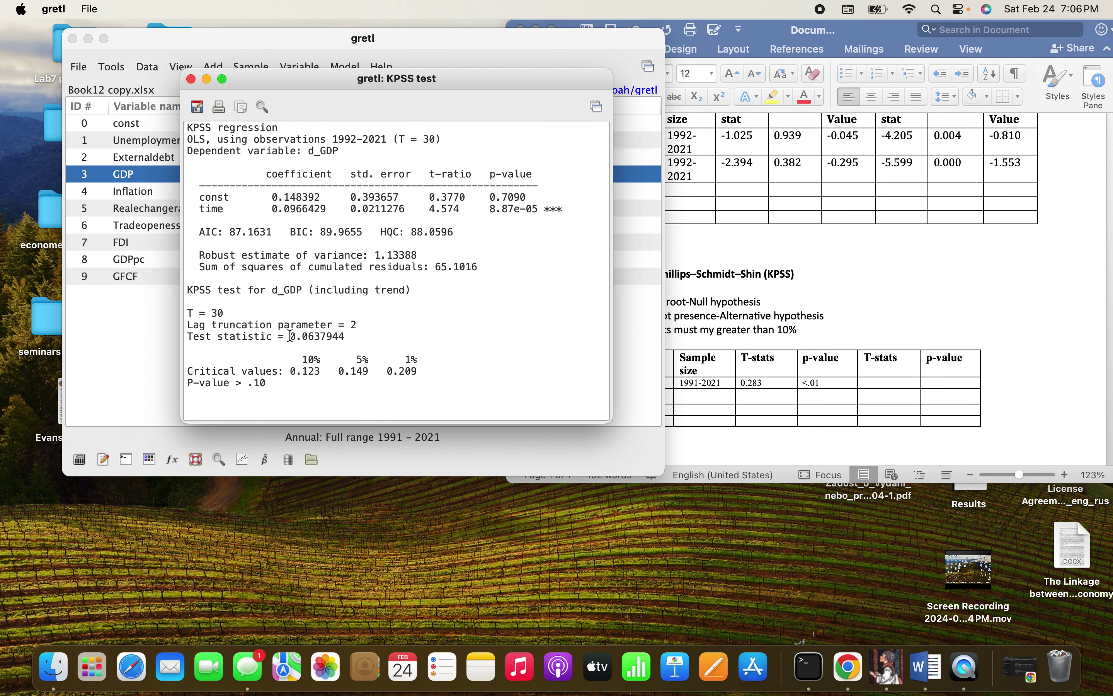
# - Copy the first-difference KPSS test statistic 0.063 from gretl into the second T-stats cell of the GDP row in Word's KPSS table
pyautogui.moveTo(290, 336); pyautogui.dragTo(323, 336)
pyautogui.rightClick(308, 336)
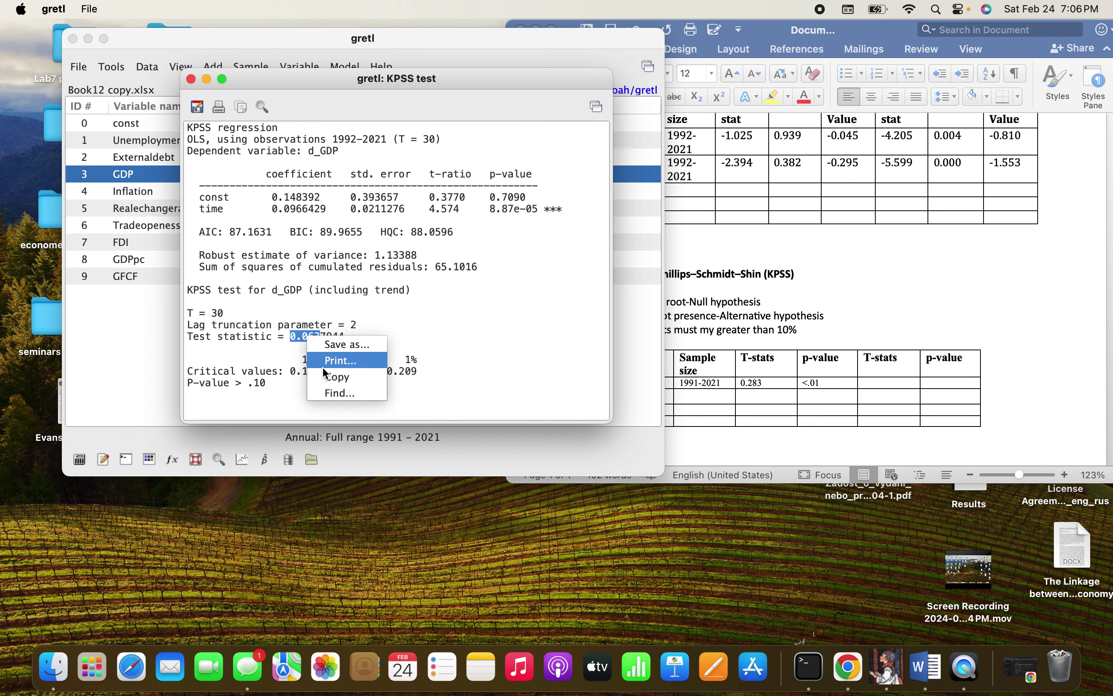
pyautogui.click(329, 377)
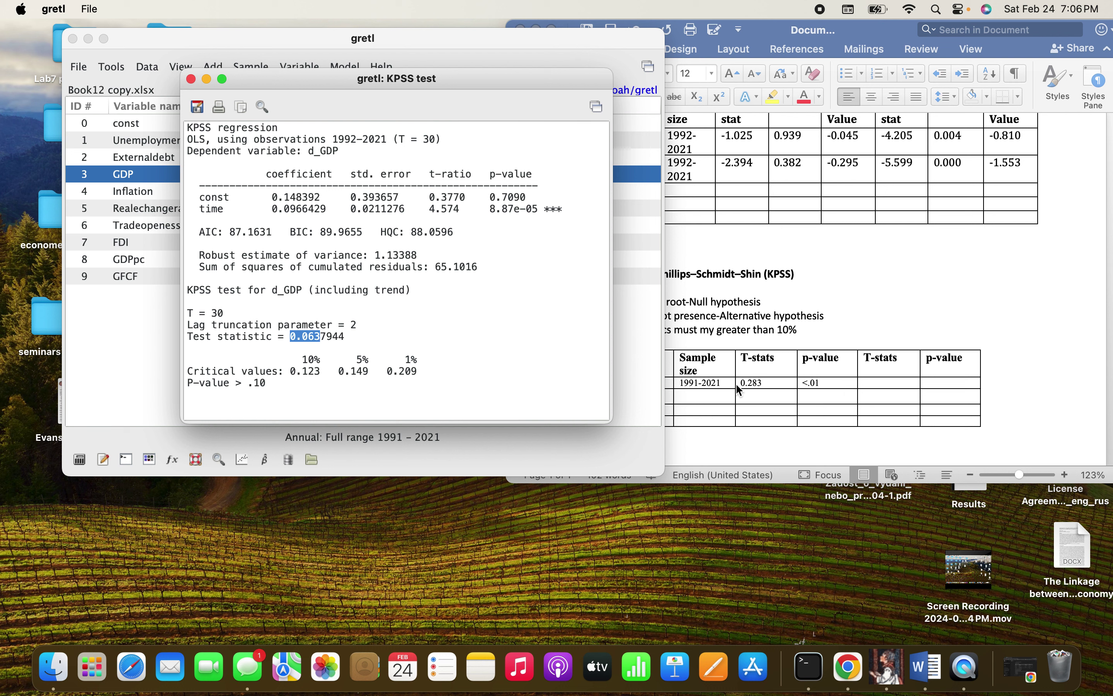
pyautogui.click(887, 385)
pyautogui.click(874, 382)
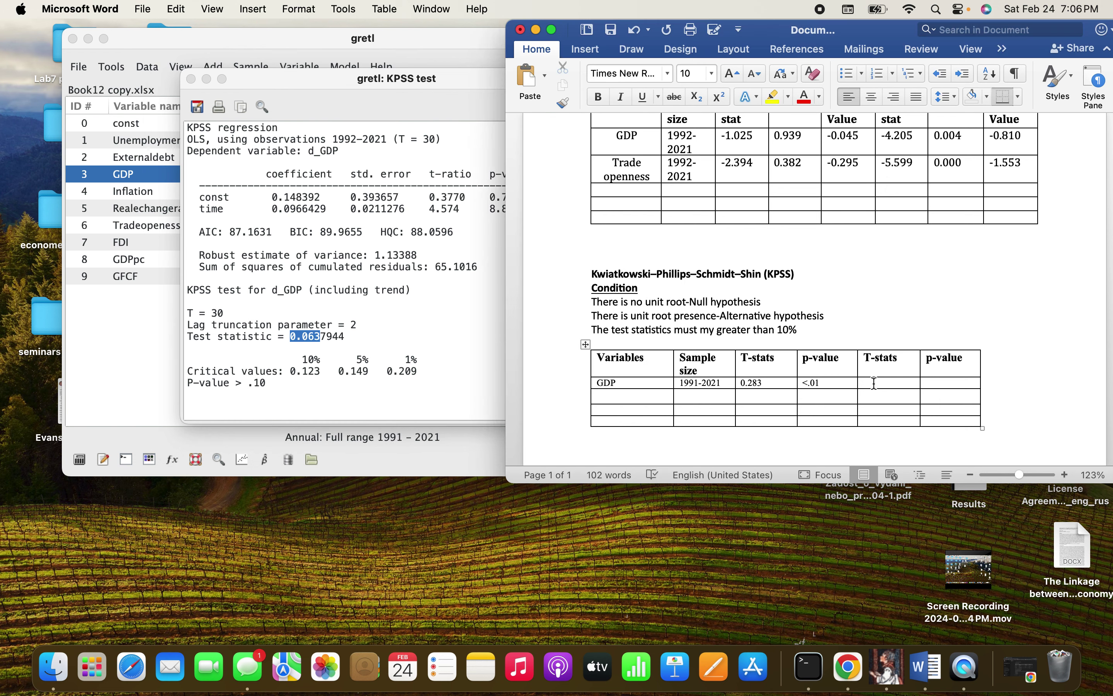
pyautogui.rightClick(874, 383)
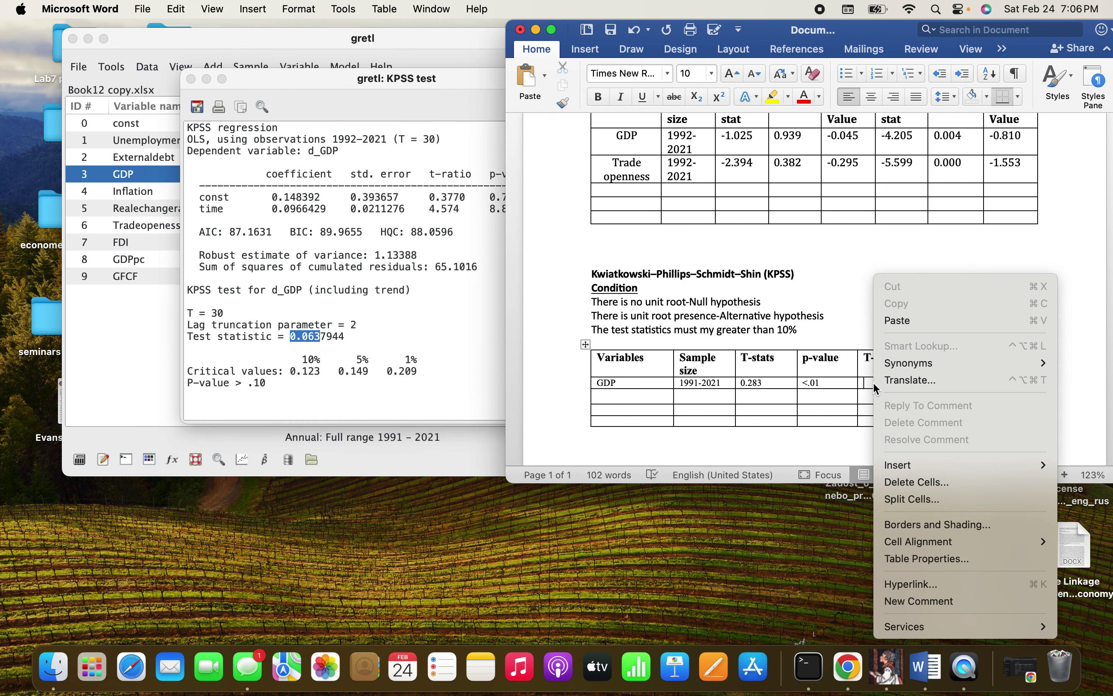
pyautogui.click(895, 321)
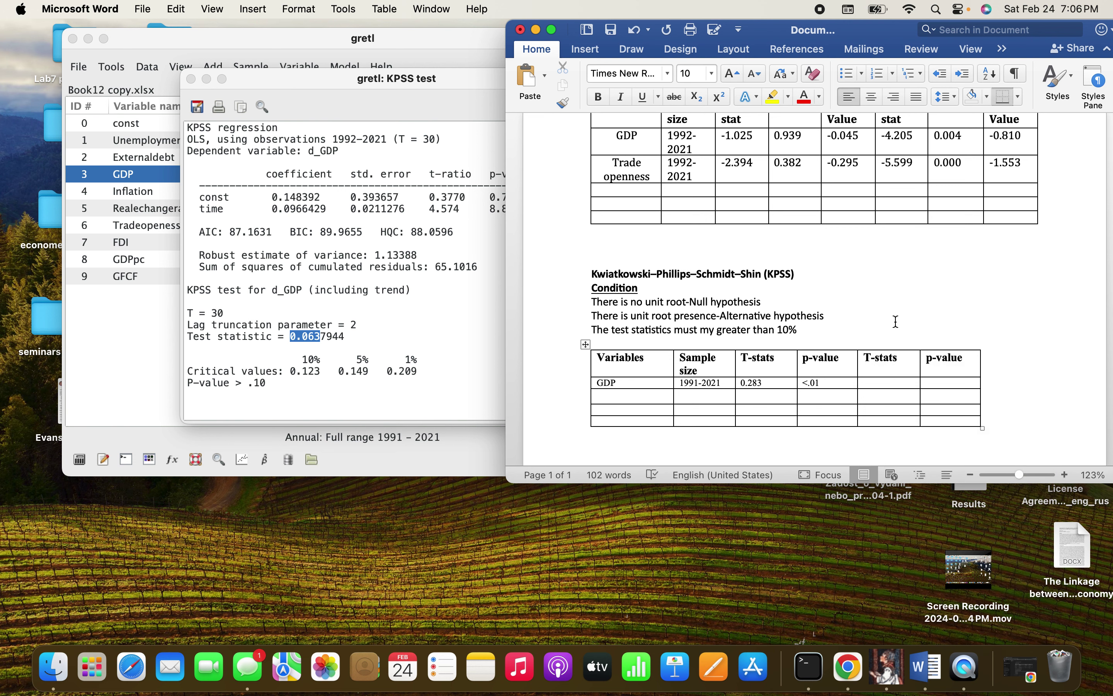
# - Copy the first-difference p-value > .10 from the gretl output into the last p-value cell of the GDP row in Word
pyautogui.click(283, 357)
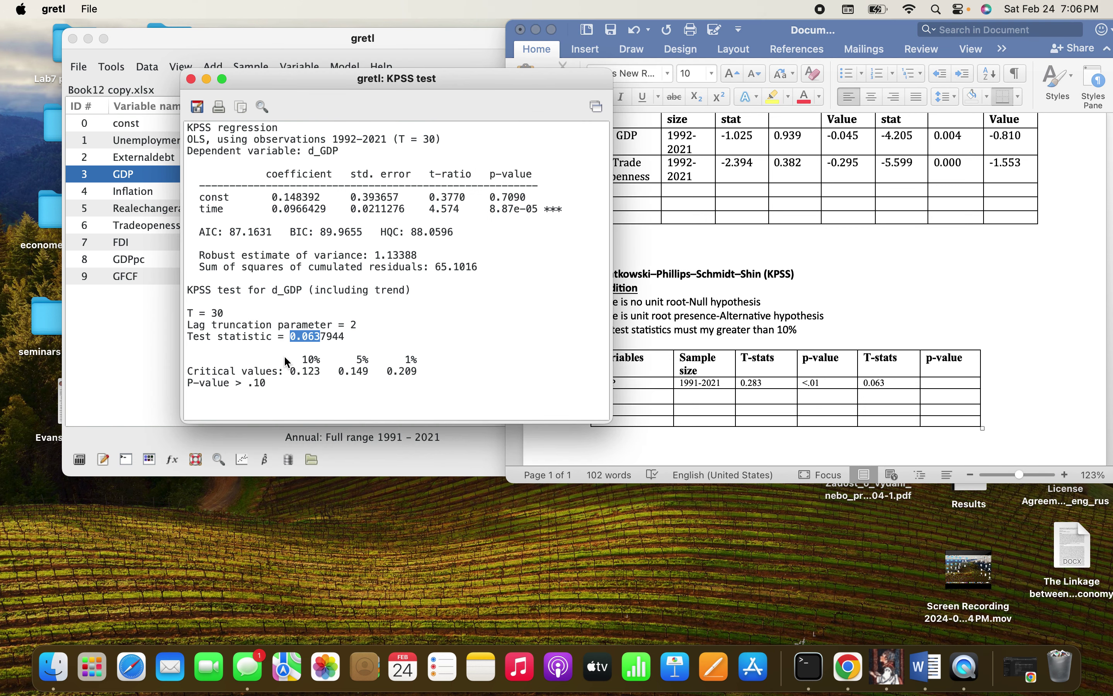
pyautogui.moveTo(265, 383); pyautogui.dragTo(249, 384)
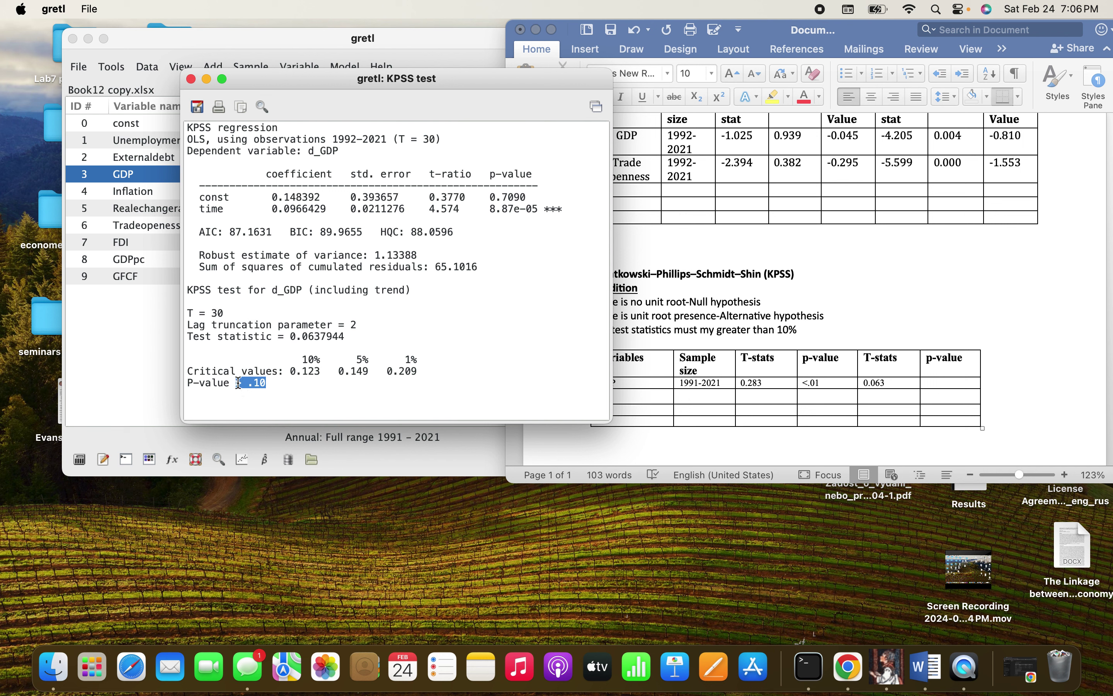
pyautogui.rightClick(242, 384)
pyautogui.click(275, 423)
pyautogui.click(935, 380)
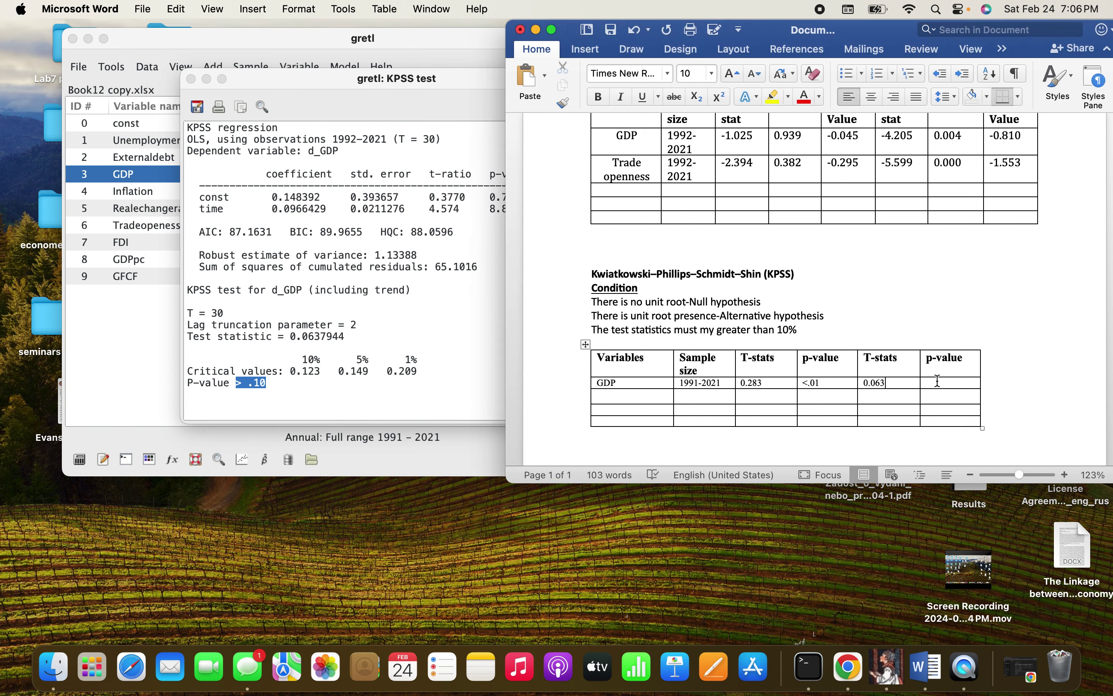
pyautogui.rightClick(935, 379)
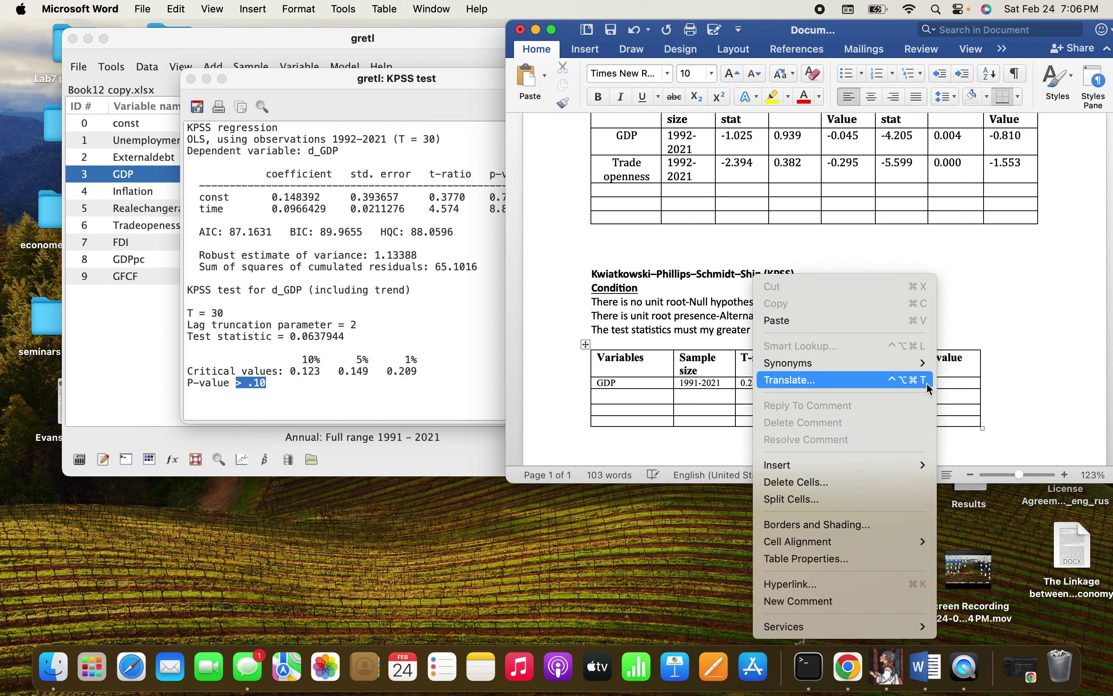
pyautogui.click(807, 321)
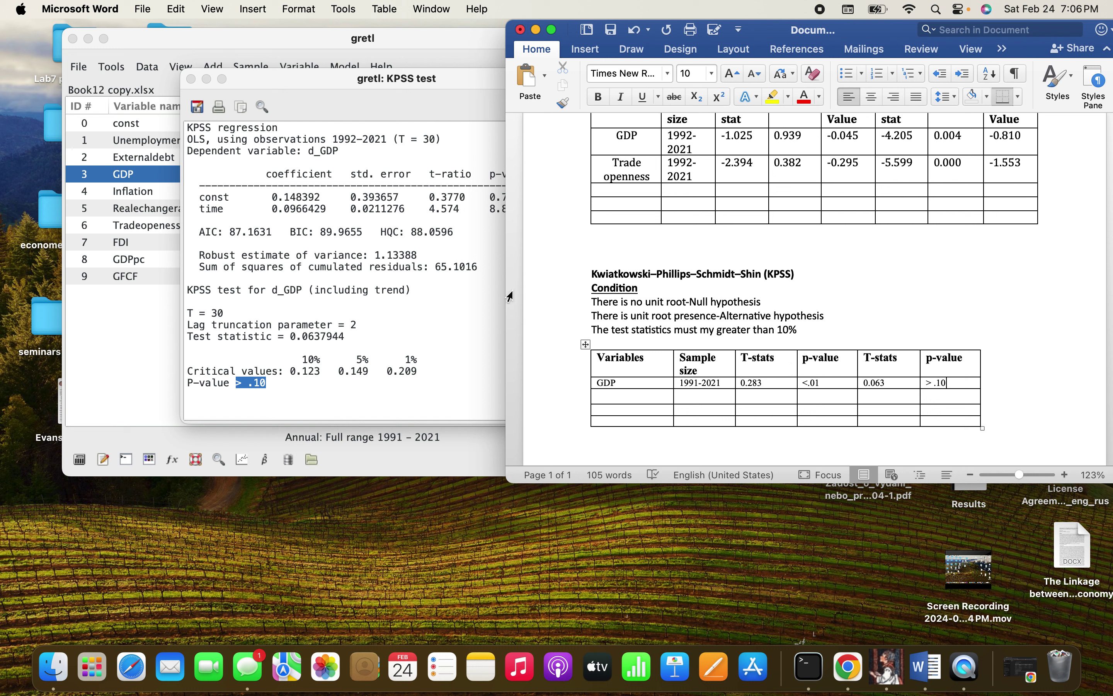
# - Close the GDP output and run the KPSS test on Tradeopeness at level in gretl, with lag order 2, trend and regression results
pyautogui.click(190, 78)
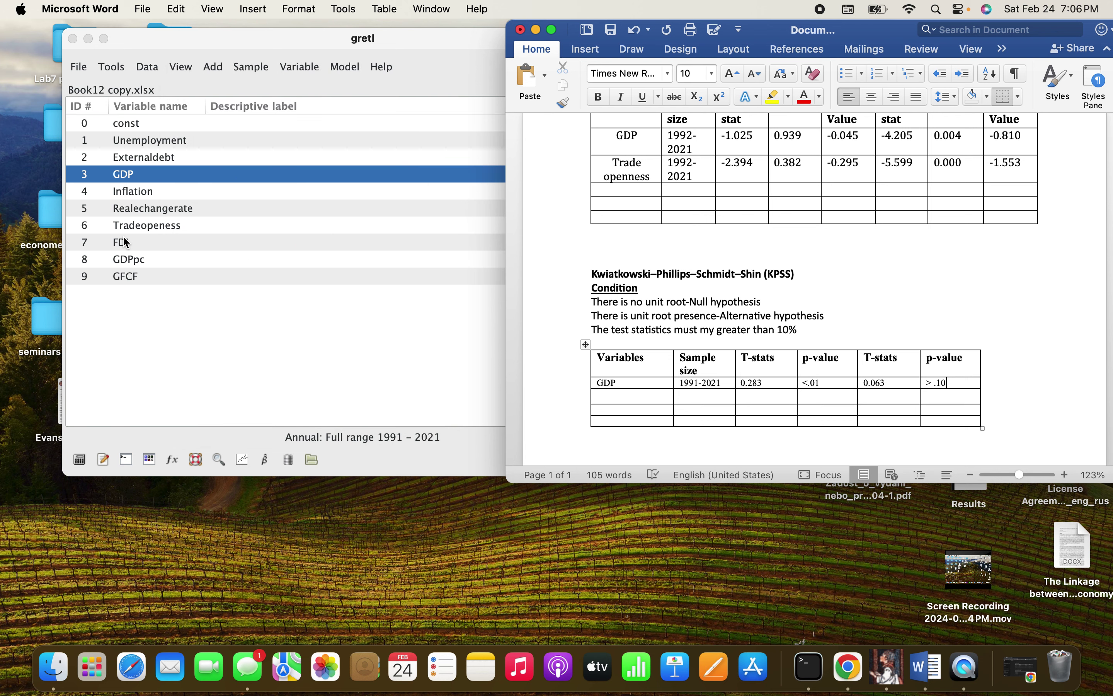
pyautogui.click(133, 223)
pyautogui.click(135, 223)
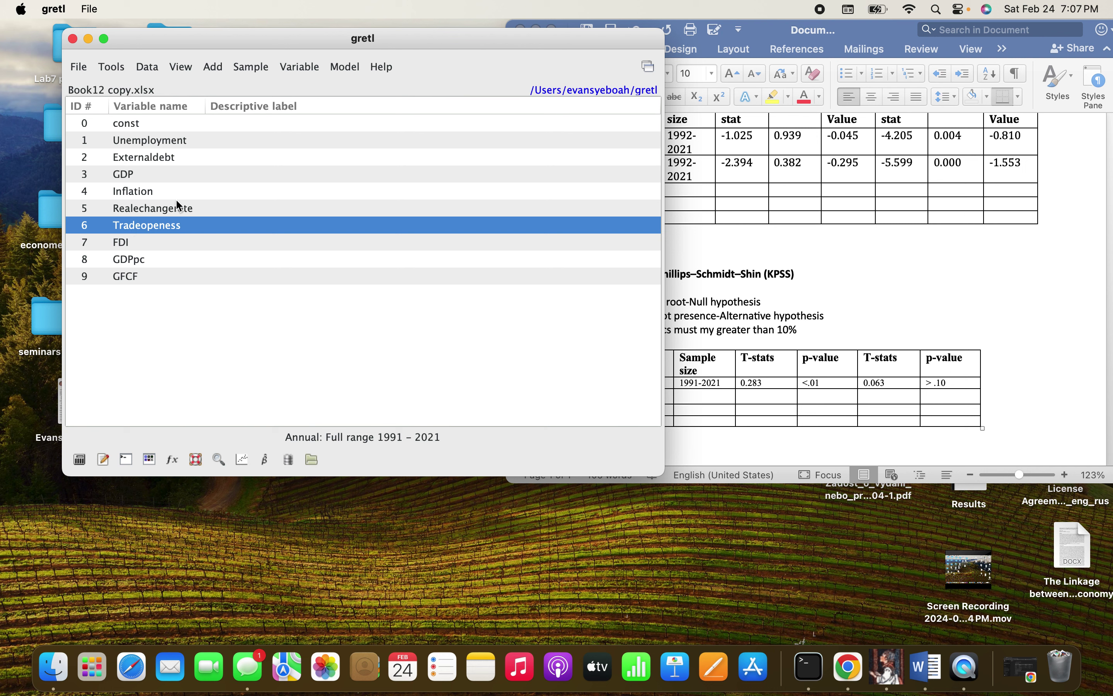
pyautogui.click(298, 66)
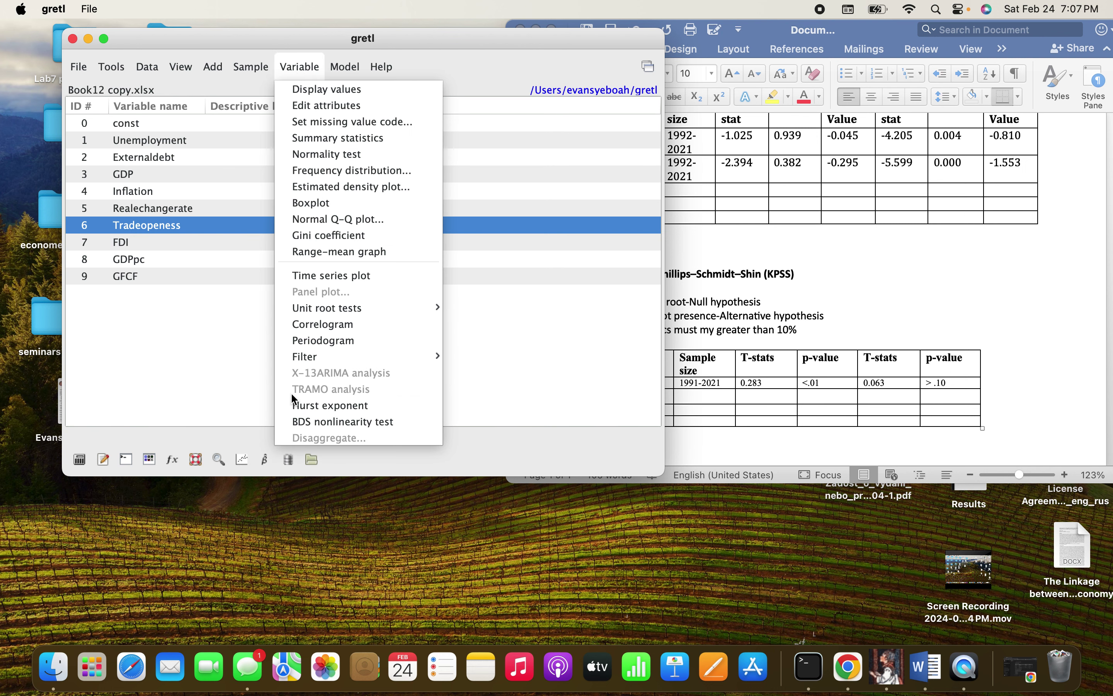
pyautogui.moveTo(354, 308)
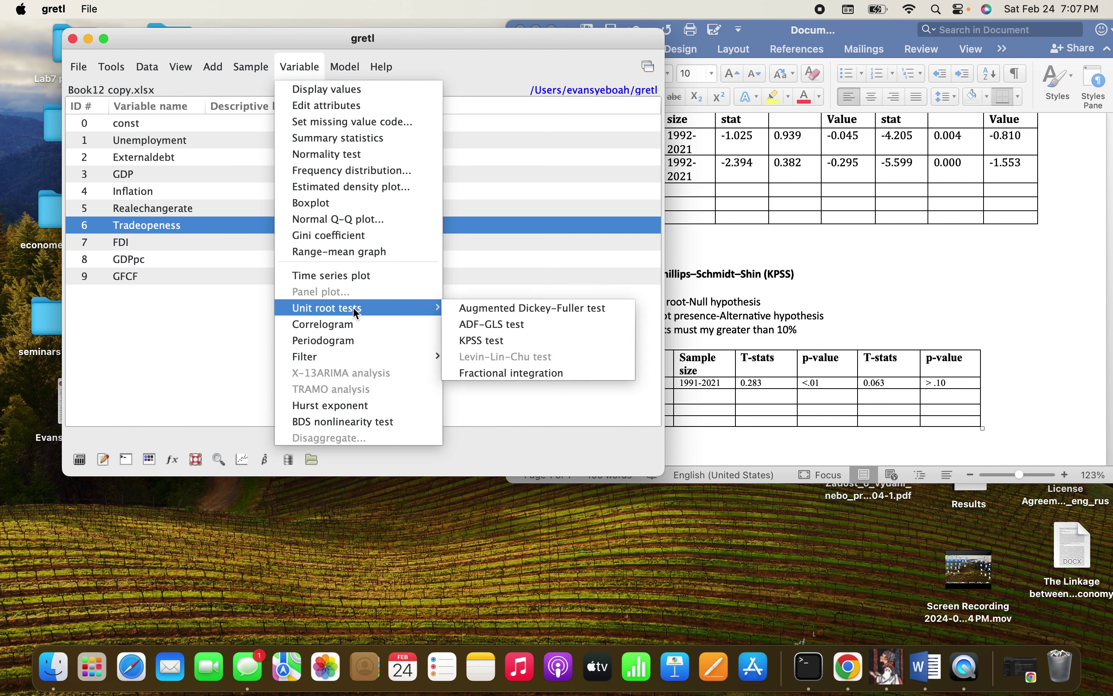
pyautogui.click(479, 341)
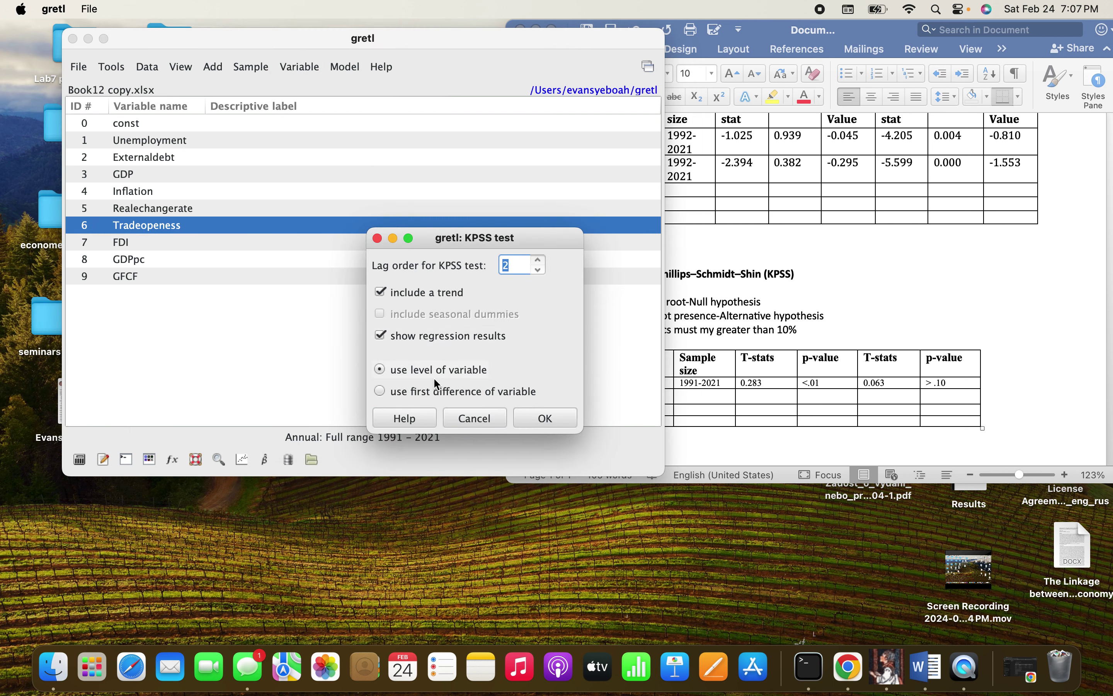
pyautogui.click(546, 418)
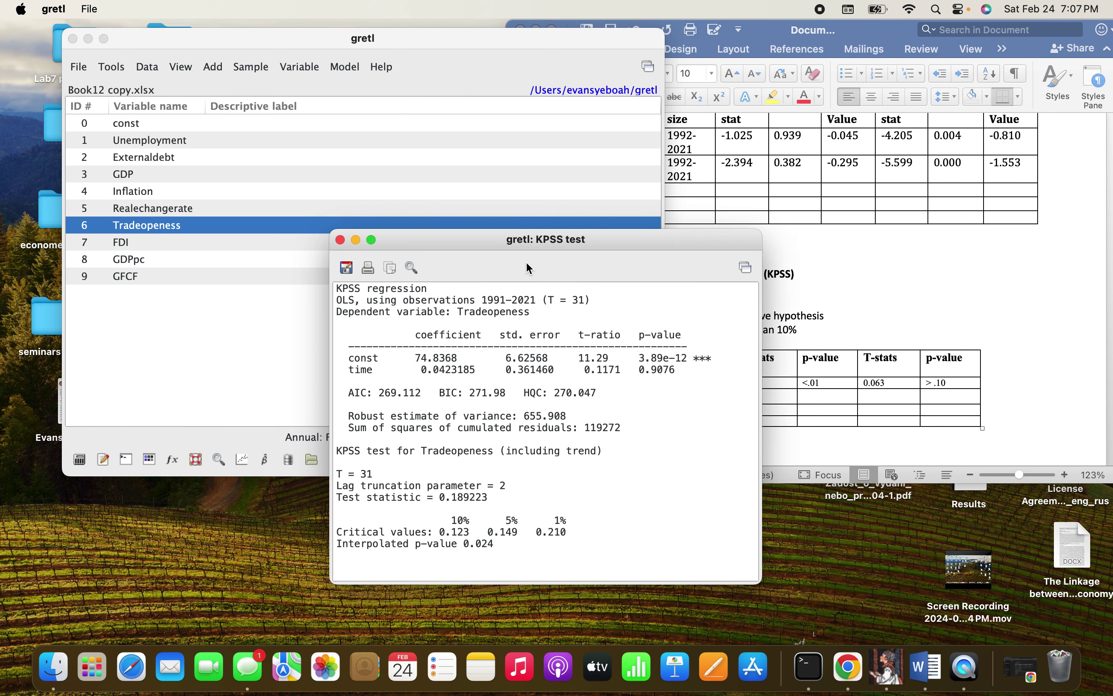
pyautogui.moveTo(516, 247); pyautogui.dragTo(437, 119)
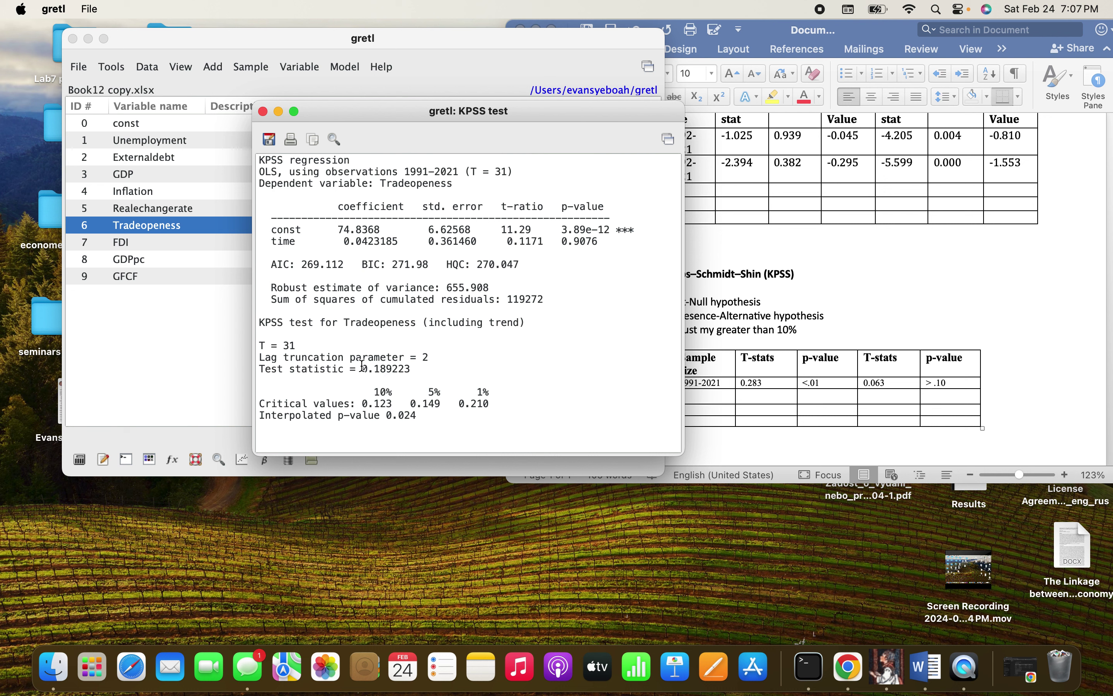
# - Copy the level KPSS test statistic 0.189 for Tradeopeness into the first T-stats cell of the row below GDP in Word's KPSS table
pyautogui.moveTo(362, 369); pyautogui.dragTo(392, 369)
pyautogui.rightClick(379, 369)
pyautogui.click(400, 410)
pyautogui.click(886, 397)
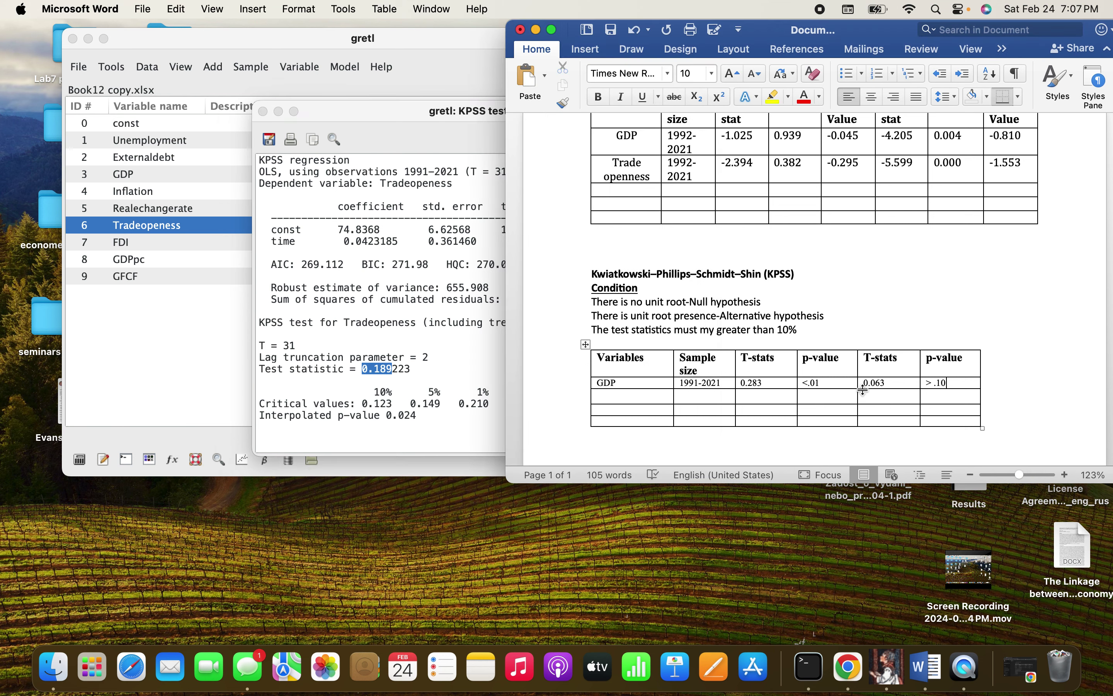
pyautogui.rightClick(754, 396)
pyautogui.click(774, 319)
# - Copy the interpolated p-value 0.024 from gretl into the first p-value cell of the row below GDP in Word's KPSS table
pyautogui.click(417, 414)
pyautogui.moveTo(418, 415); pyautogui.dragTo(404, 415)
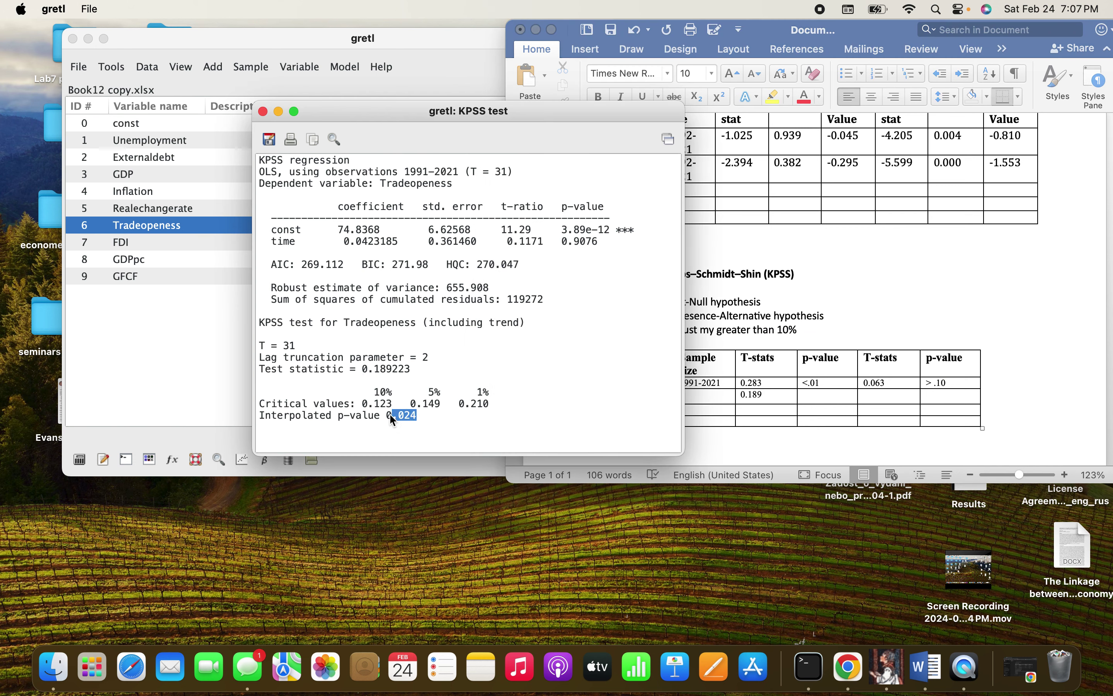
pyautogui.rightClick(388, 417)
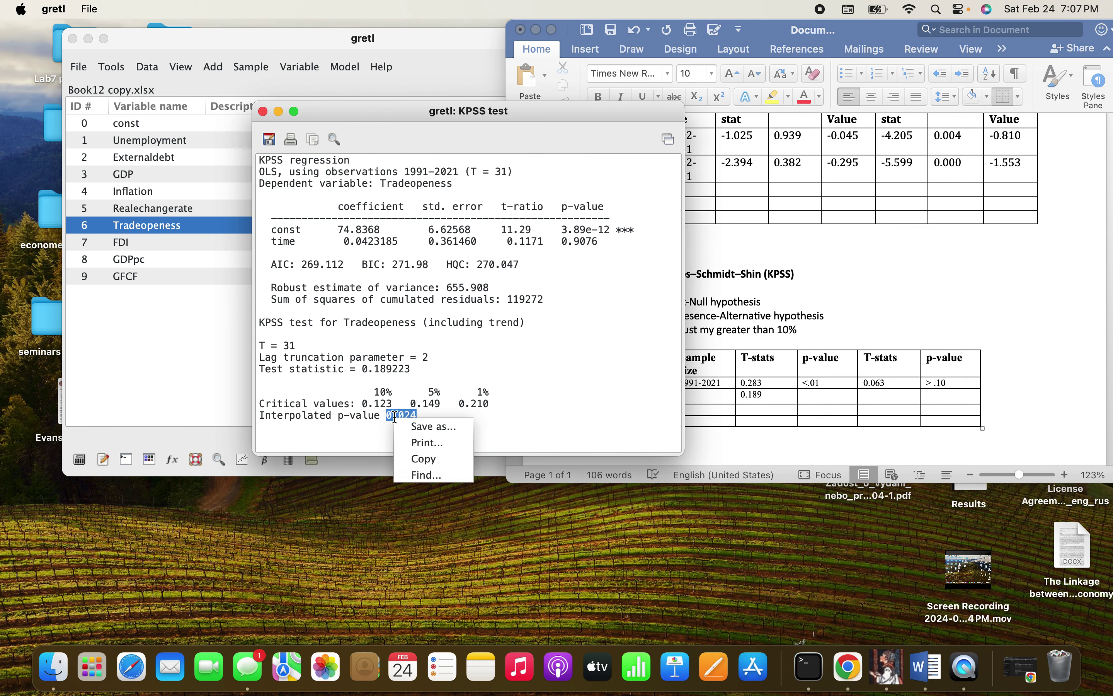
pyautogui.click(426, 459)
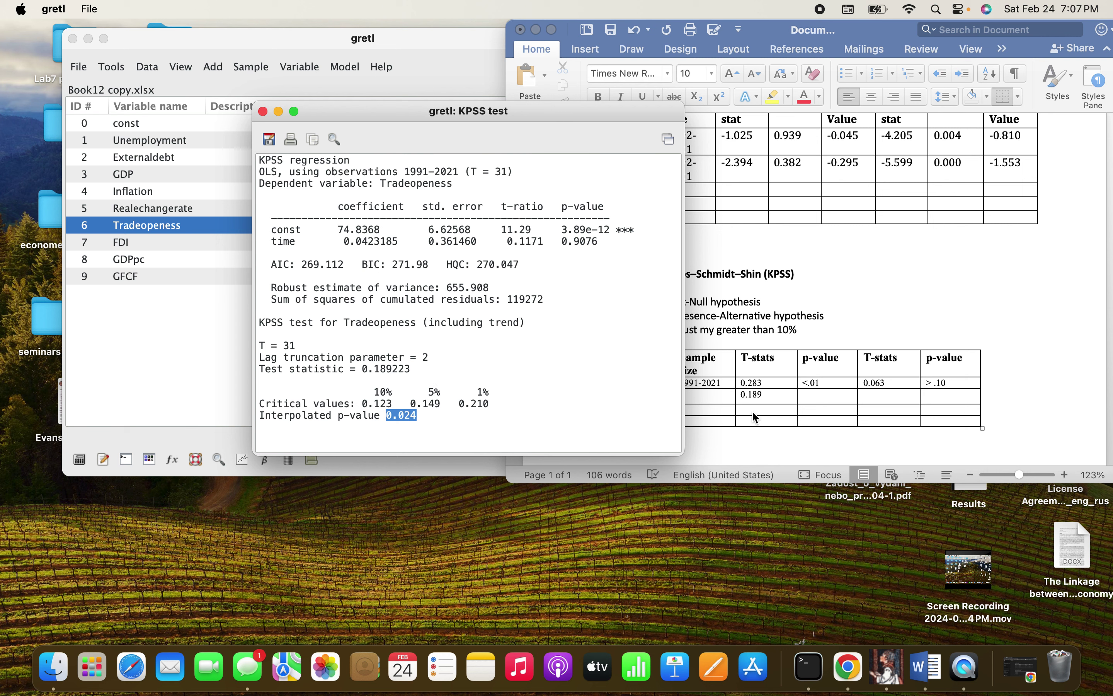
pyautogui.click(800, 394)
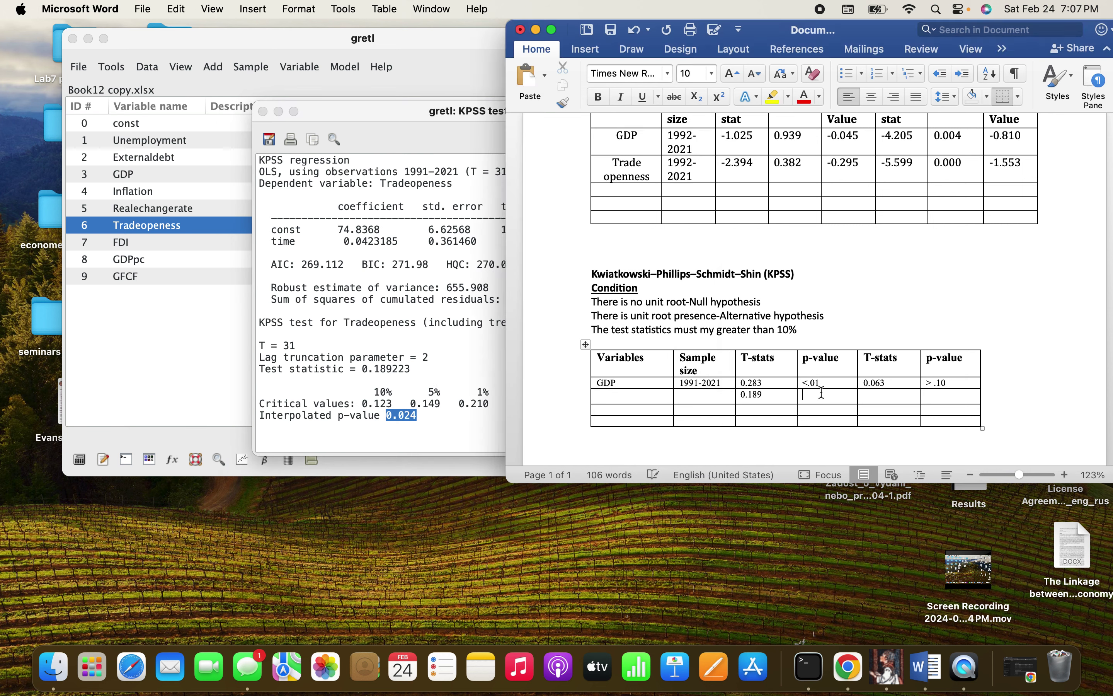
pyautogui.rightClick(820, 393)
pyautogui.click(839, 323)
# - Copy the sample size 1991-2021 into the row below GDP in the KPSS table and label that row Trade openness
pyautogui.moveTo(723, 382); pyautogui.dragTo(689, 381)
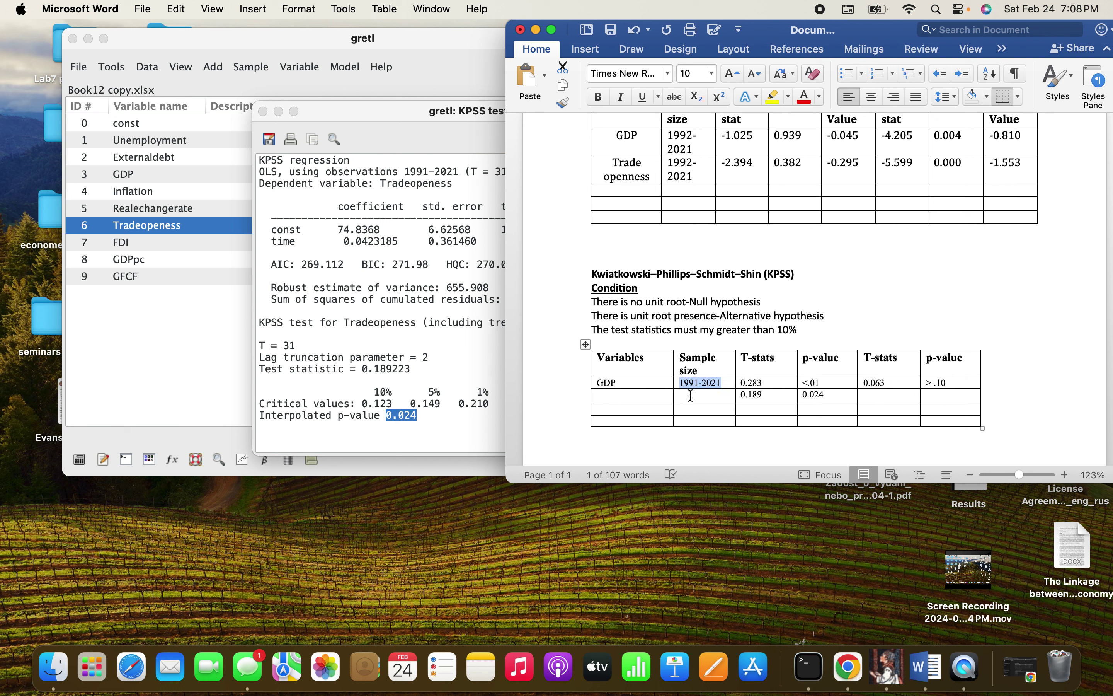
pyautogui.click(691, 396)
pyautogui.press('super+v')
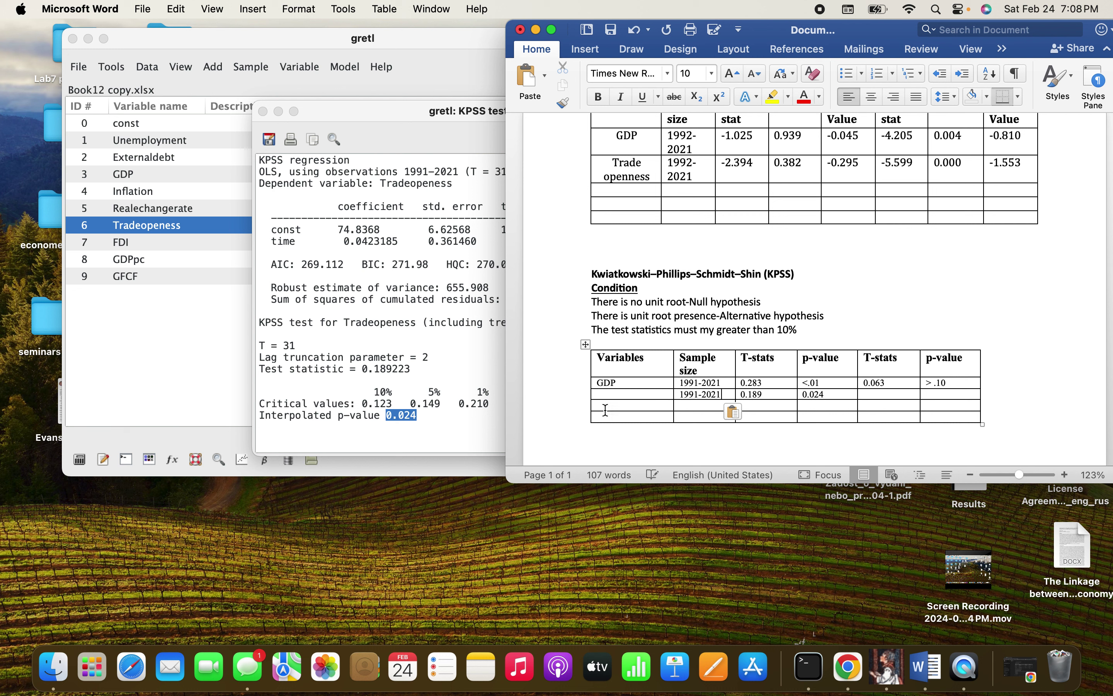
pyautogui.click(608, 394)
pyautogui.write('Trade')
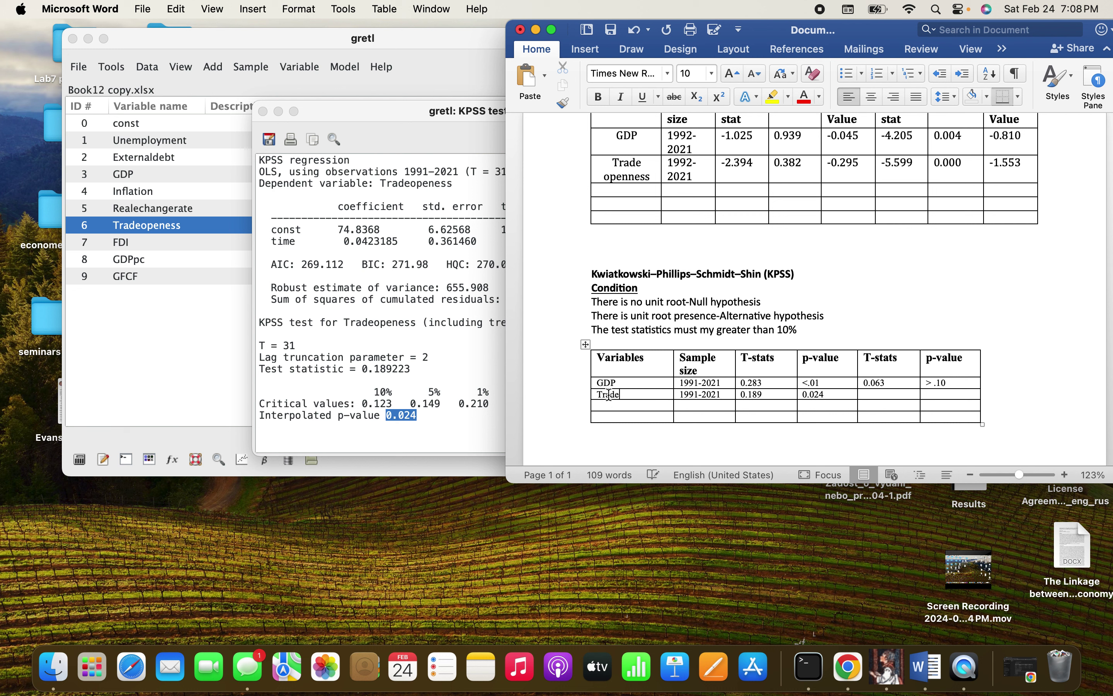
pyautogui.write(' openness')
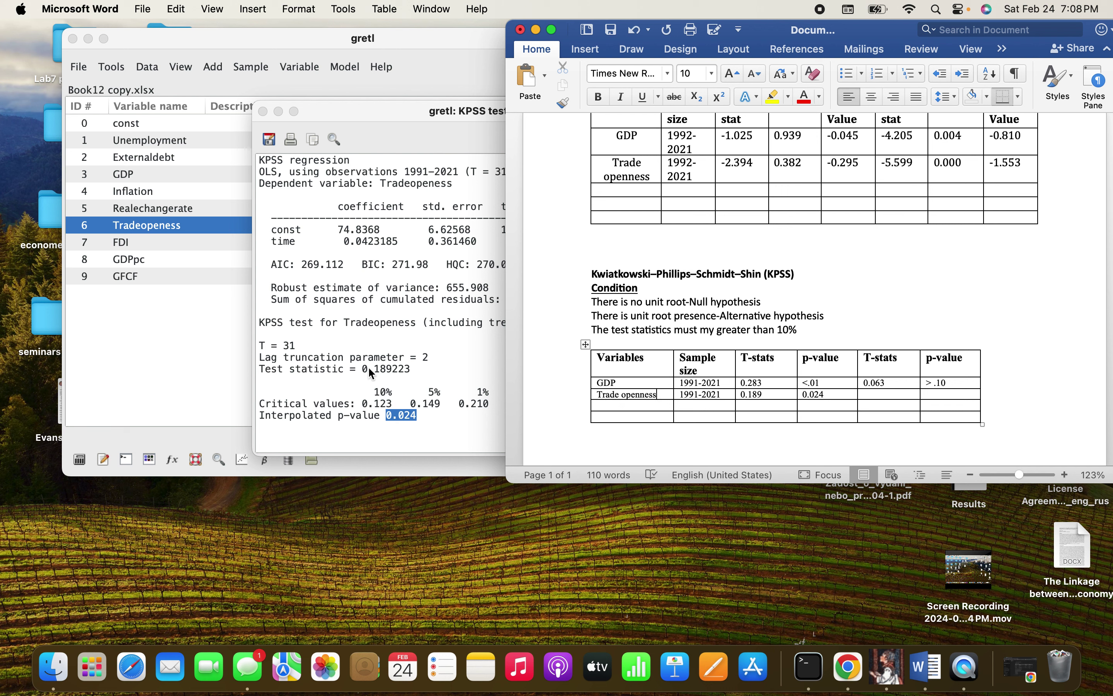
# - Close the level output and rerun the KPSS test on Tradeopeness in gretl using the first difference, with trend and regression results
pyautogui.click(337, 328)
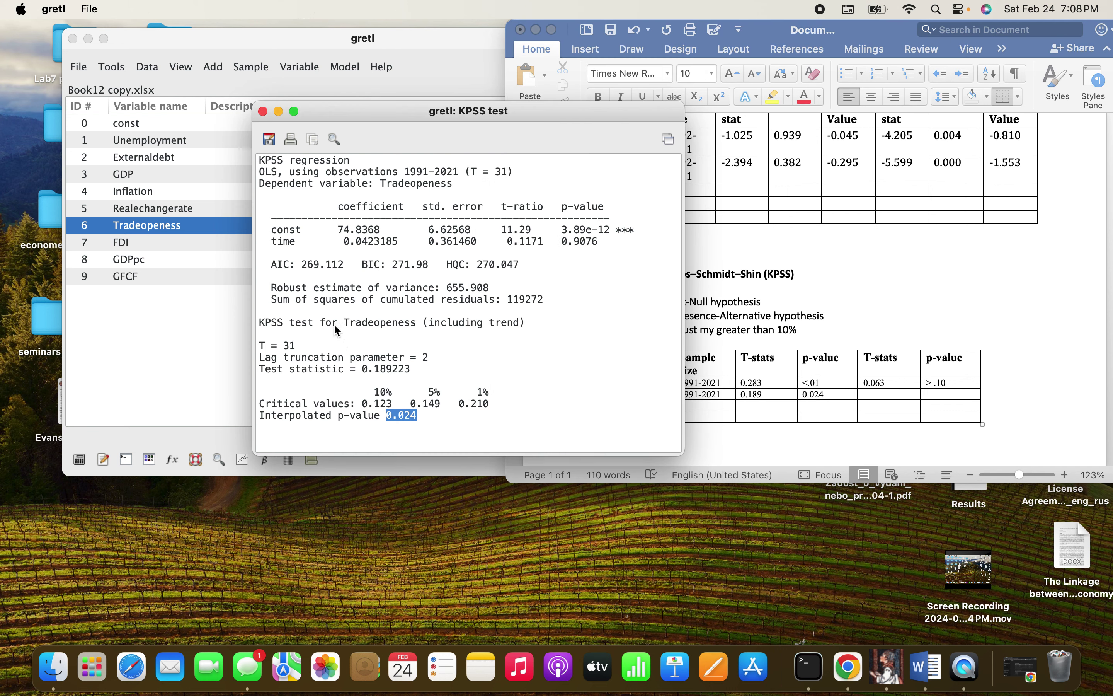
pyautogui.click(264, 113)
pyautogui.click(308, 68)
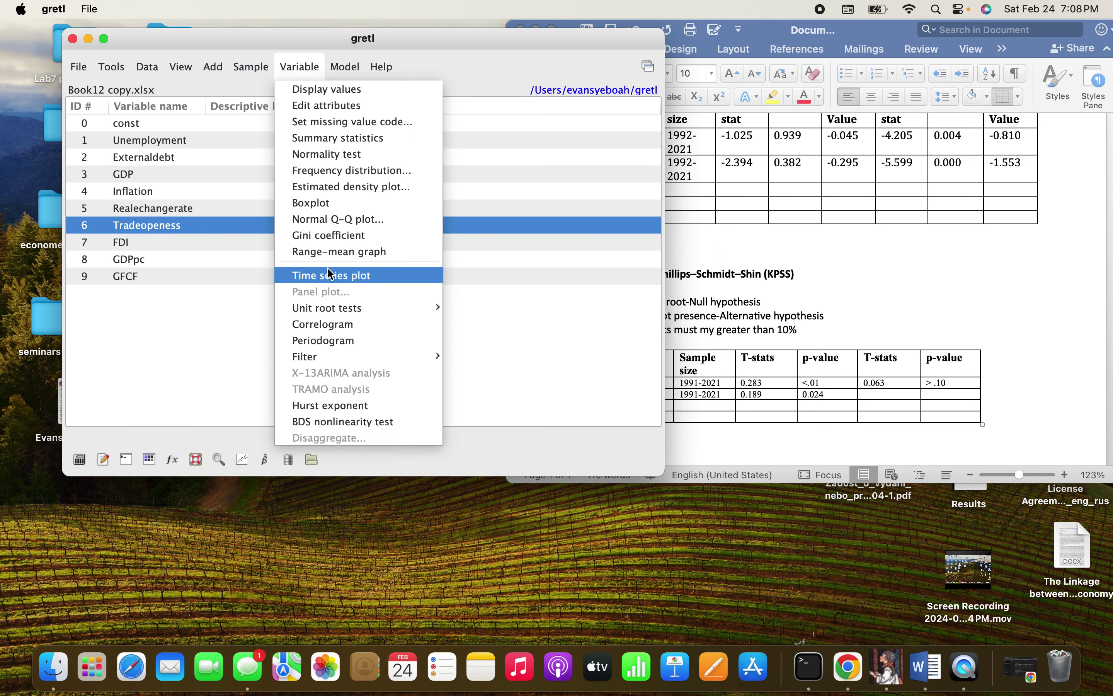
pyautogui.moveTo(354, 308)
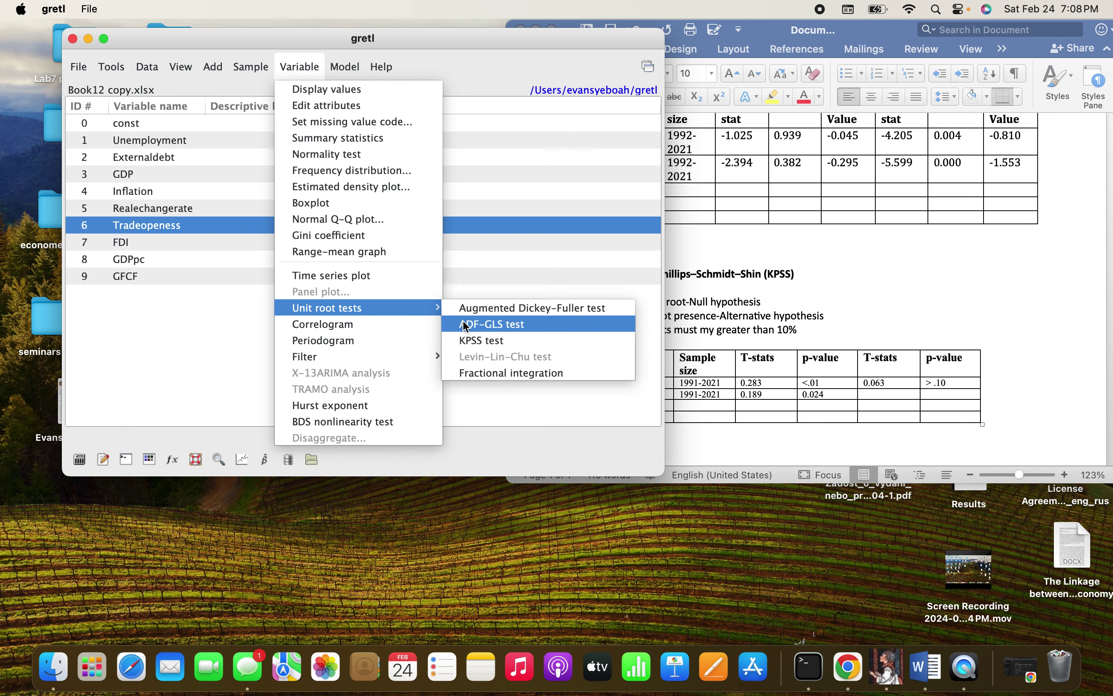
pyautogui.click(463, 340)
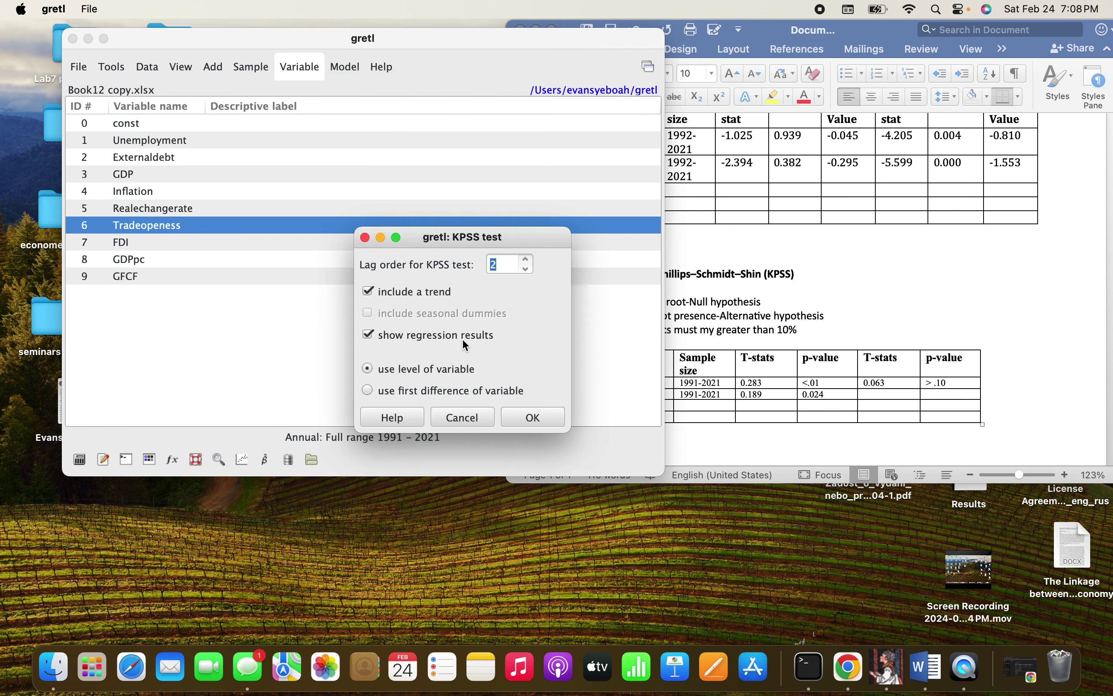
pyautogui.click(368, 390)
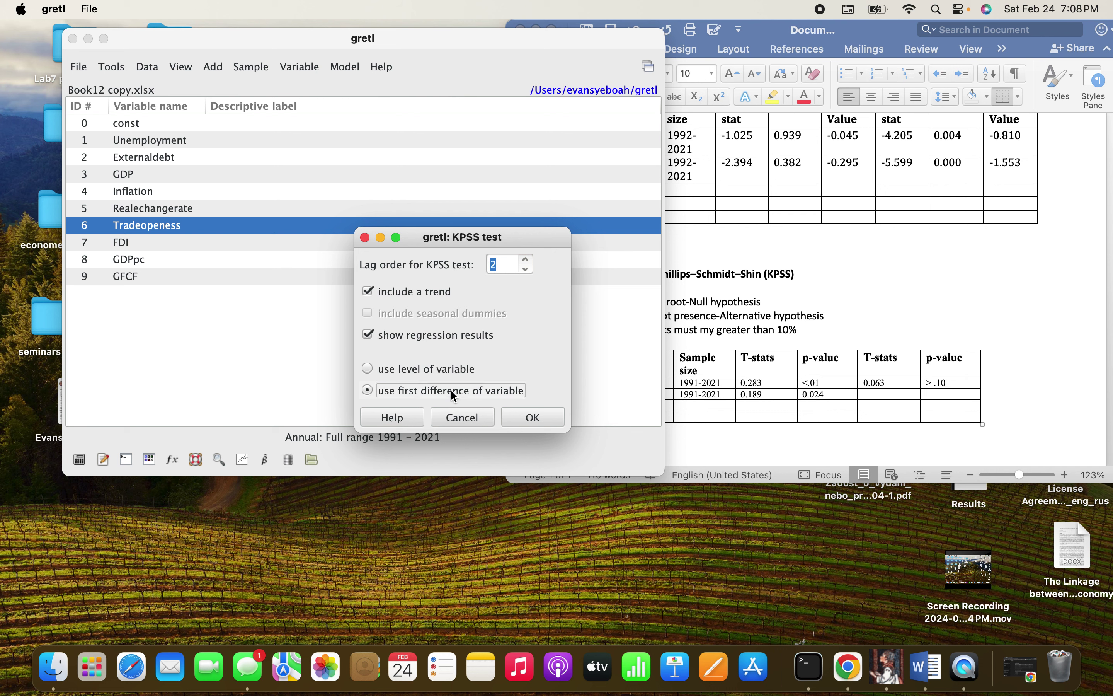
pyautogui.click(545, 418)
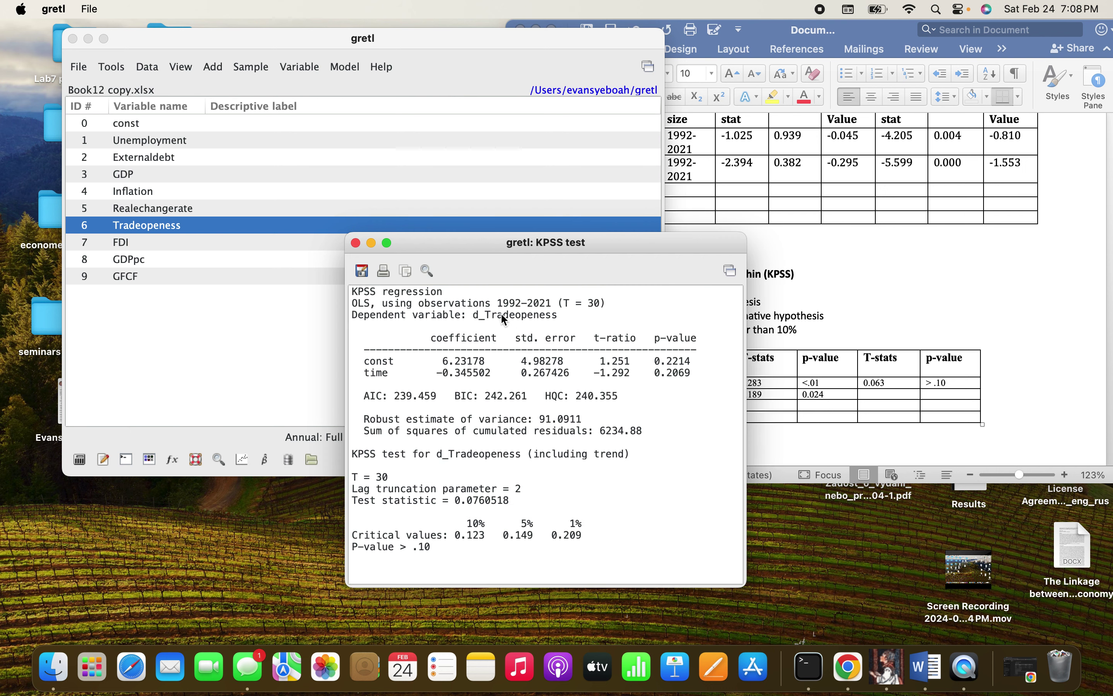
pyautogui.moveTo(450, 242); pyautogui.dragTo(346, 135)
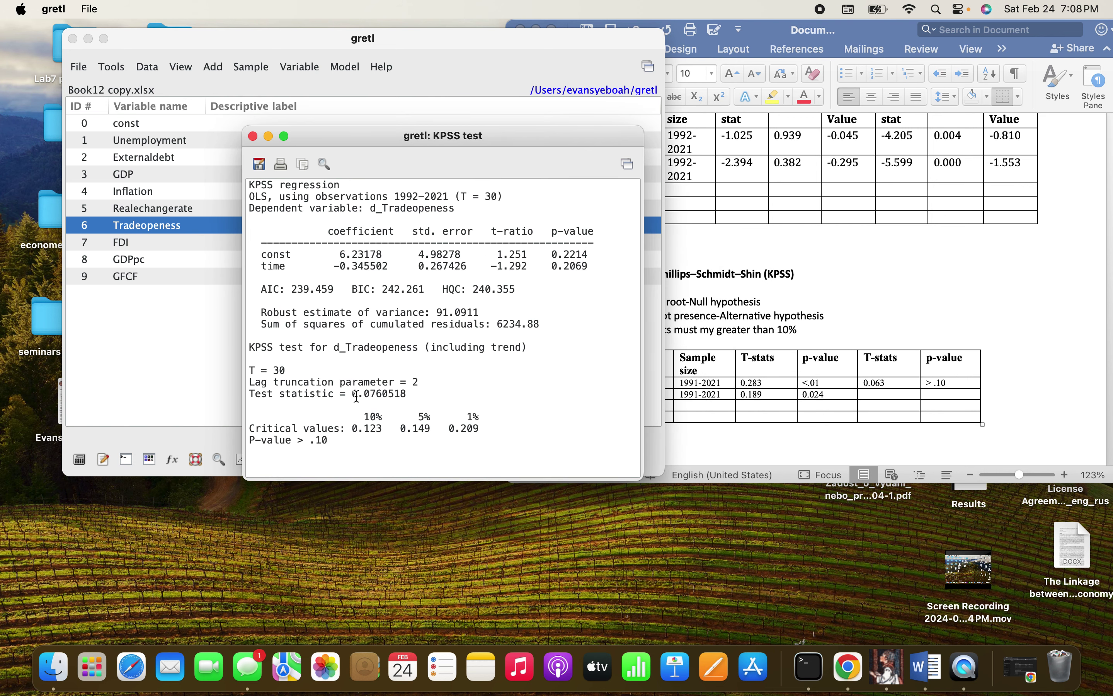
# - Copy the first-difference KPSS test statistic 0.076 from gretl into the second T-stats cell of the Trade openness row in Word's KPSS table
pyautogui.moveTo(353, 394); pyautogui.dragTo(382, 394)
pyautogui.rightClick(373, 396)
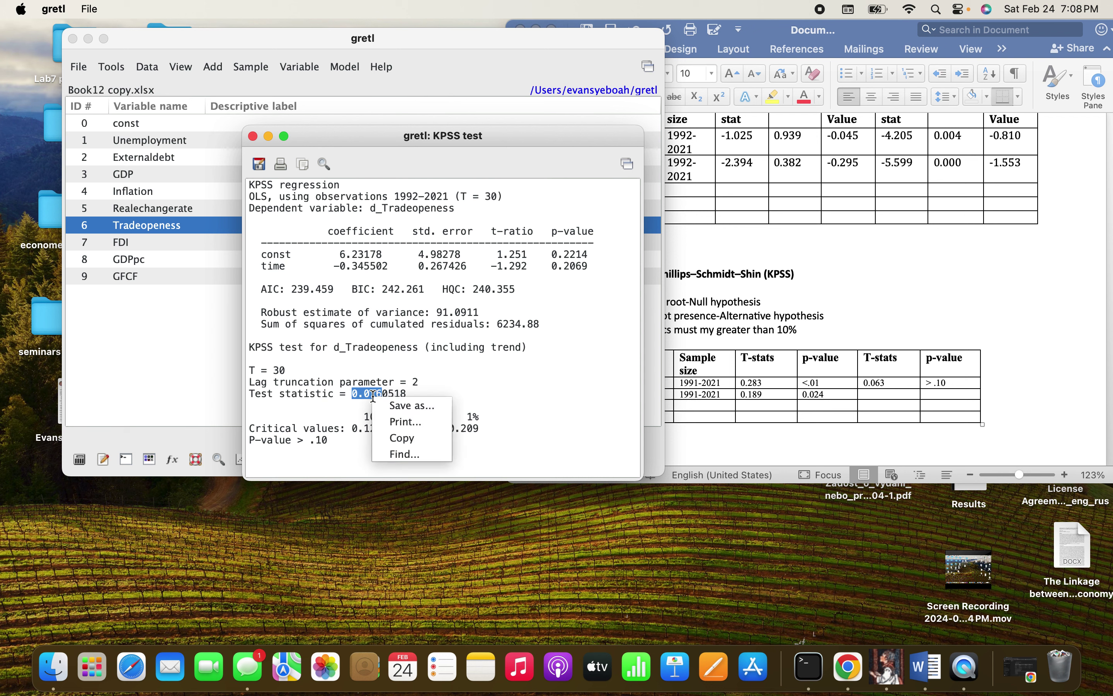
pyautogui.click(397, 440)
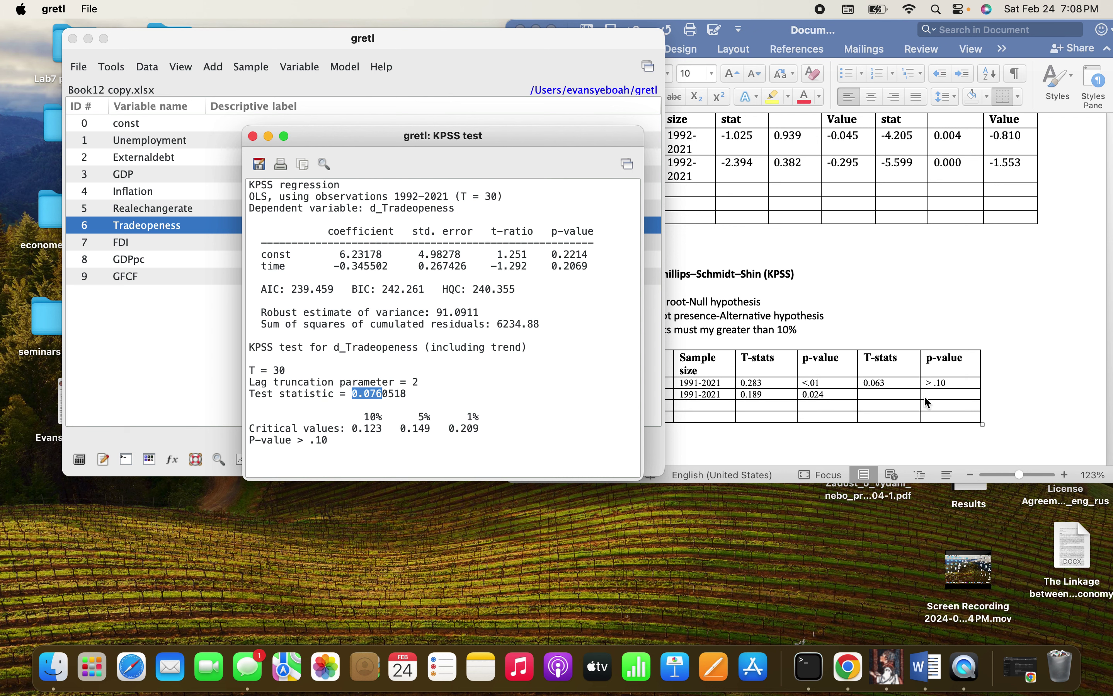
pyautogui.click(888, 394)
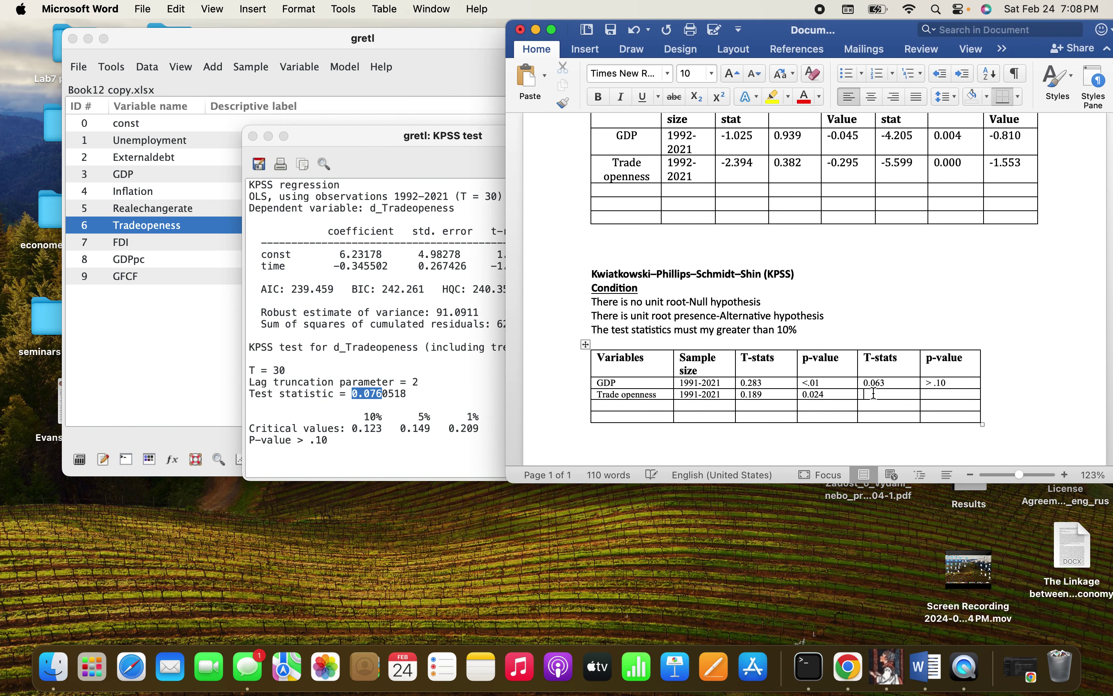
pyautogui.rightClick(873, 393)
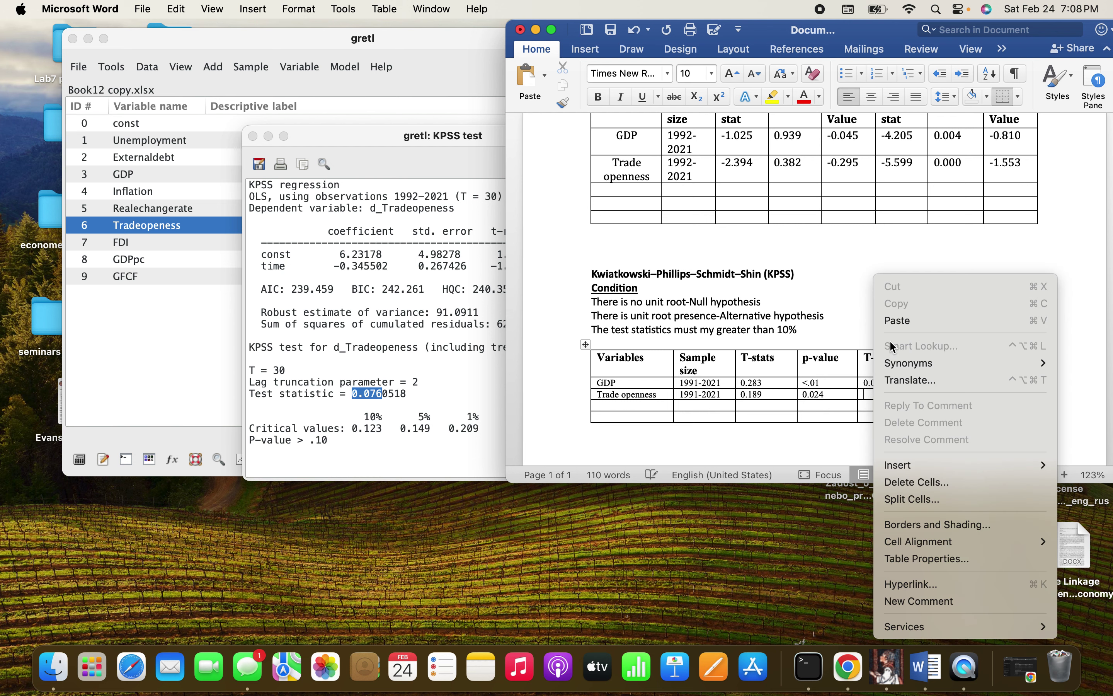
pyautogui.click(898, 319)
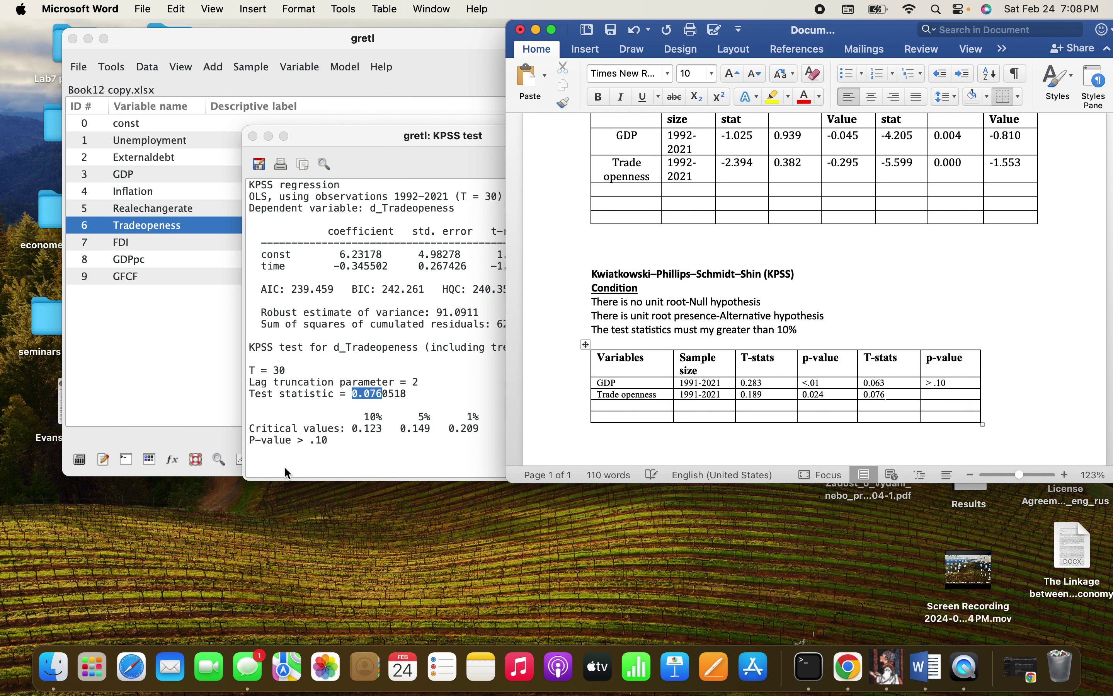
# - Copy the first-difference p-value > .10 from gretl into the last p-value cell of the Trade openness row in Word's KPSS table
pyautogui.click(349, 417)
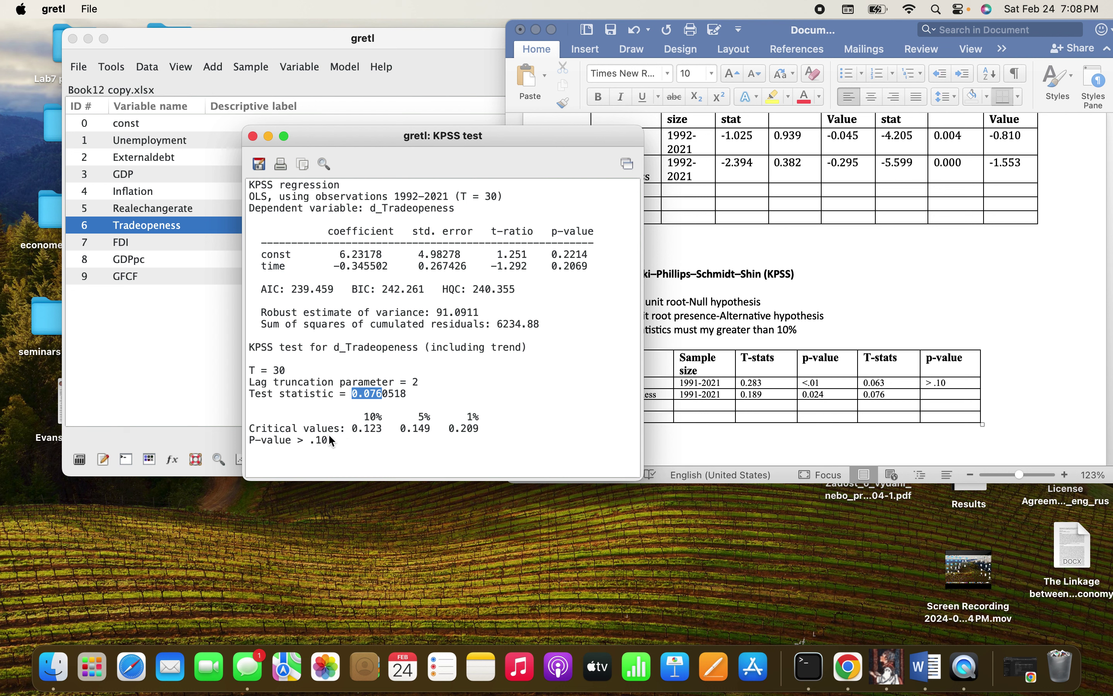
pyautogui.moveTo(329, 437); pyautogui.dragTo(309, 437)
pyautogui.rightClick(307, 439)
pyautogui.click(938, 392)
pyautogui.rightClick(938, 393)
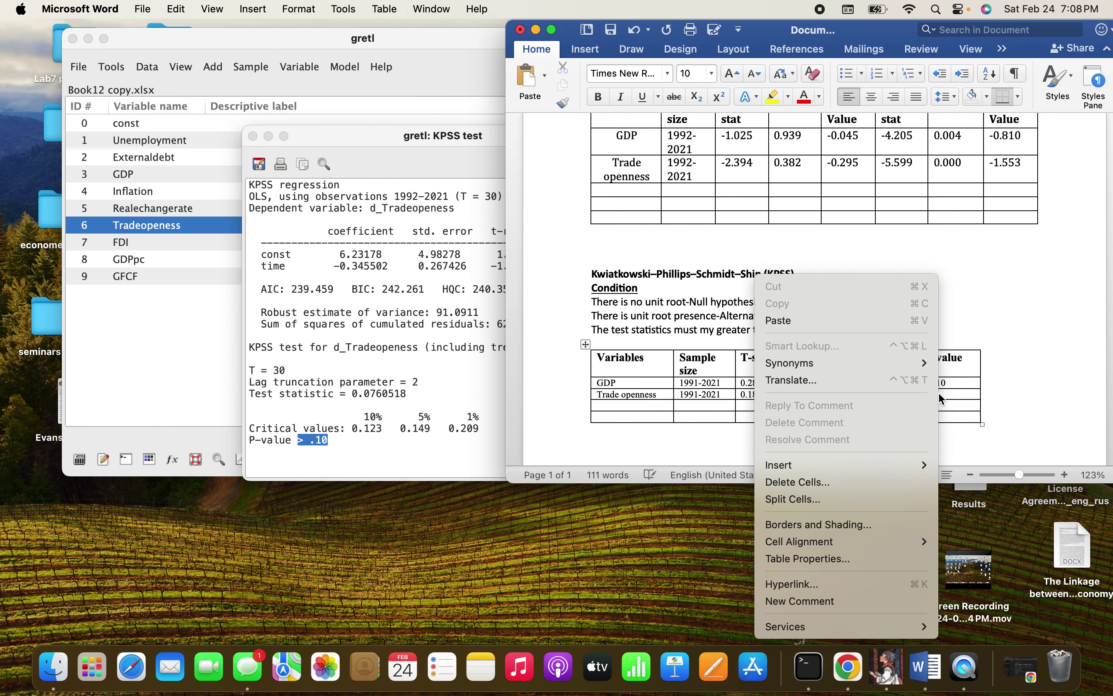
pyautogui.click(823, 323)
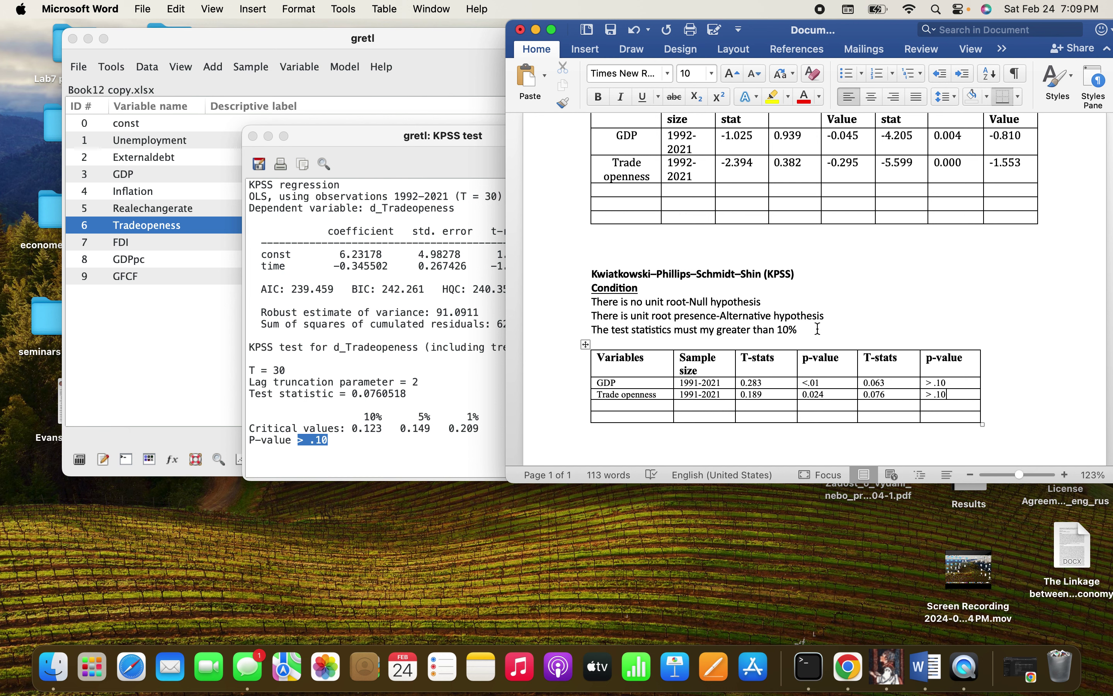
# - Review the GDP and Trade openness rows in the ADF and KPSS tables against the conditions stated above each table
pyautogui.scroll(10, 817, 328)
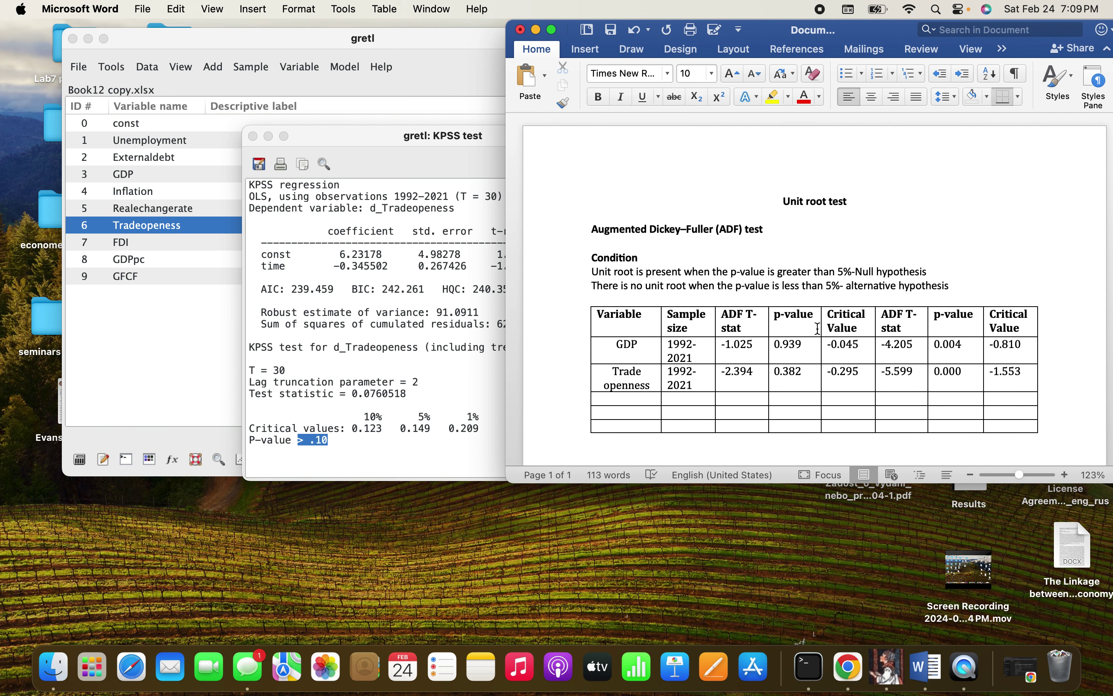
pyautogui.scroll(-1, 817, 329)
pyautogui.scroll(-5, 817, 329)
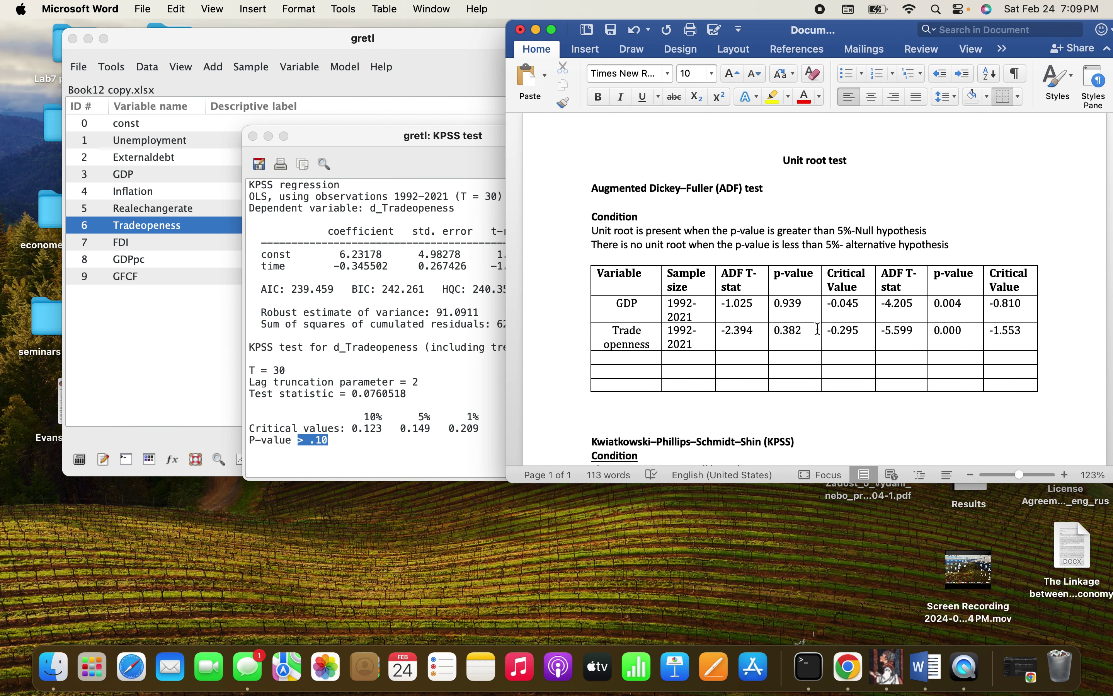
pyautogui.scroll(-7, 817, 328)
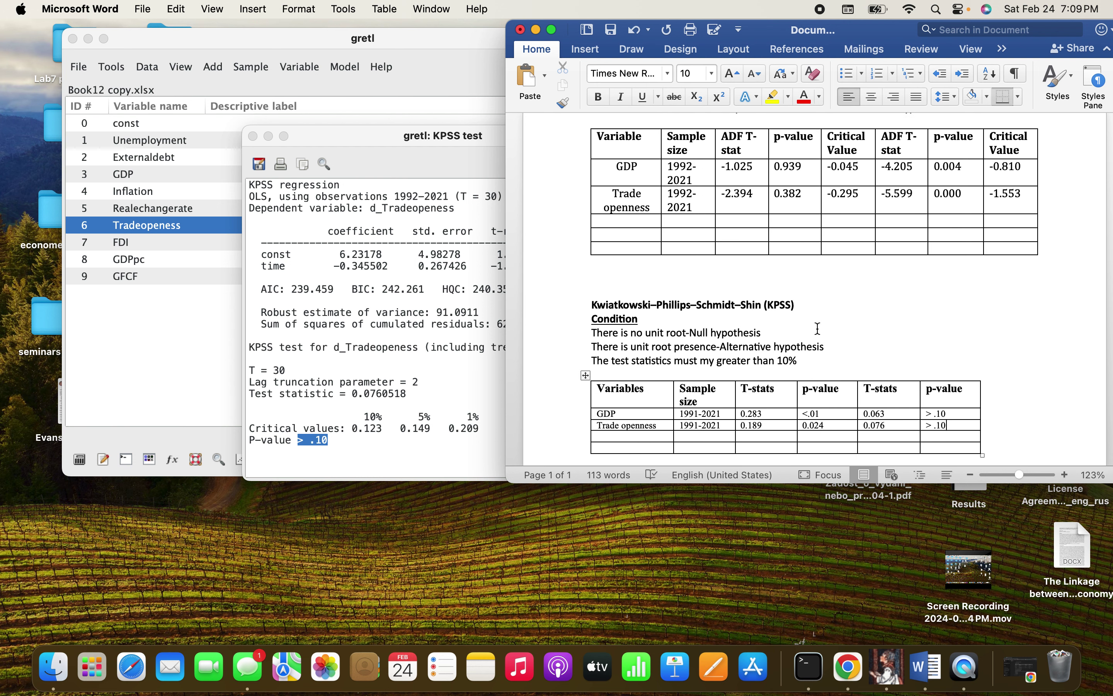
pyautogui.scroll(6, 817, 329)
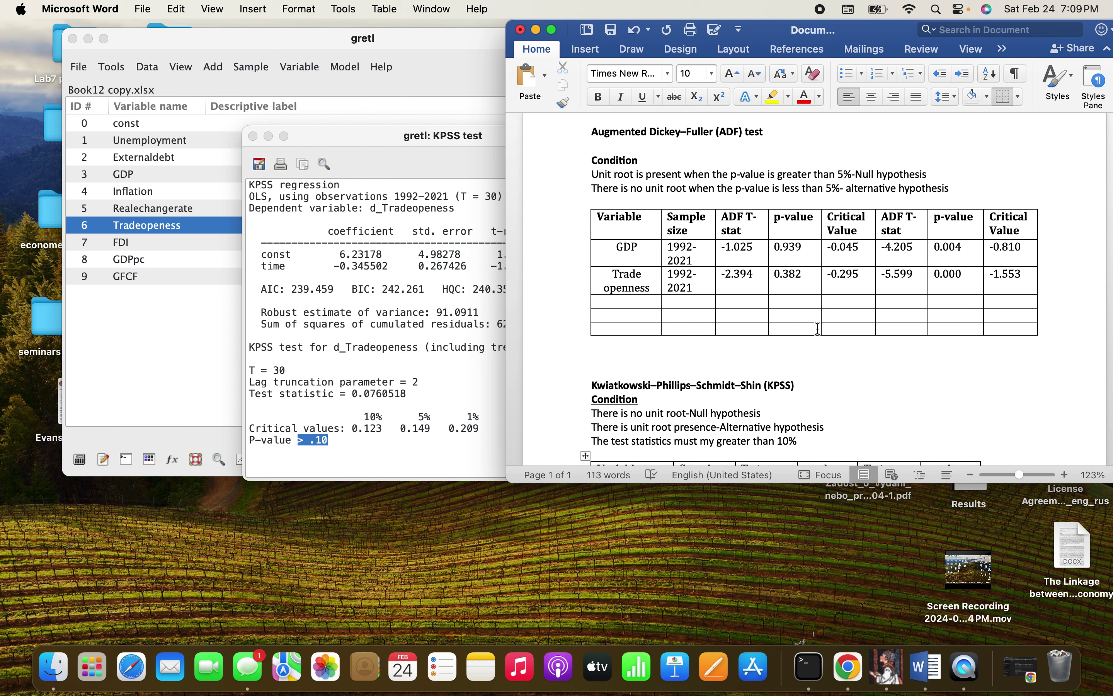
pyautogui.scroll(-7, 817, 329)
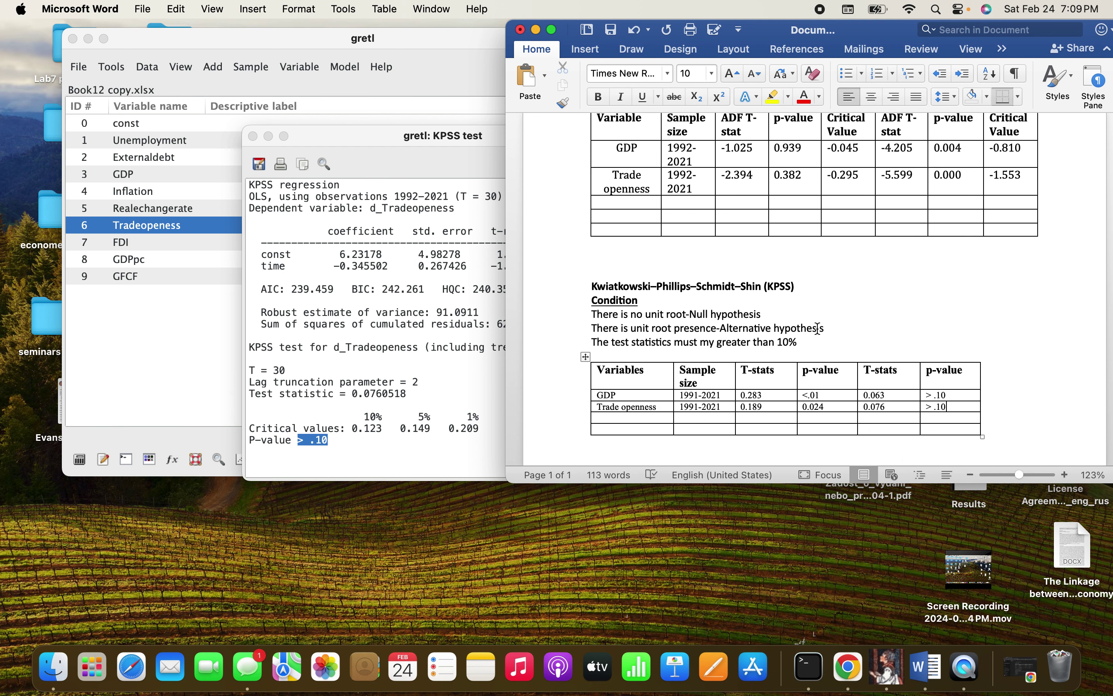
pyautogui.scroll(-12, 817, 328)
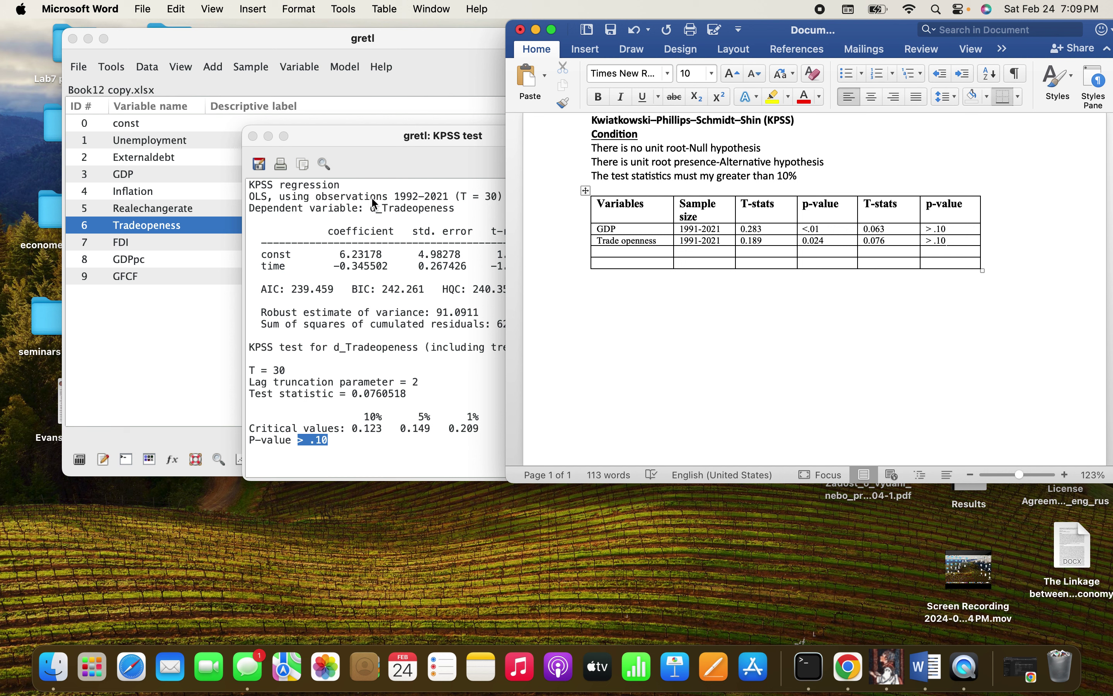
# - Close the KPSS output in gretl and examine the first-differences option available for the GDP variable
pyautogui.click(352, 141)
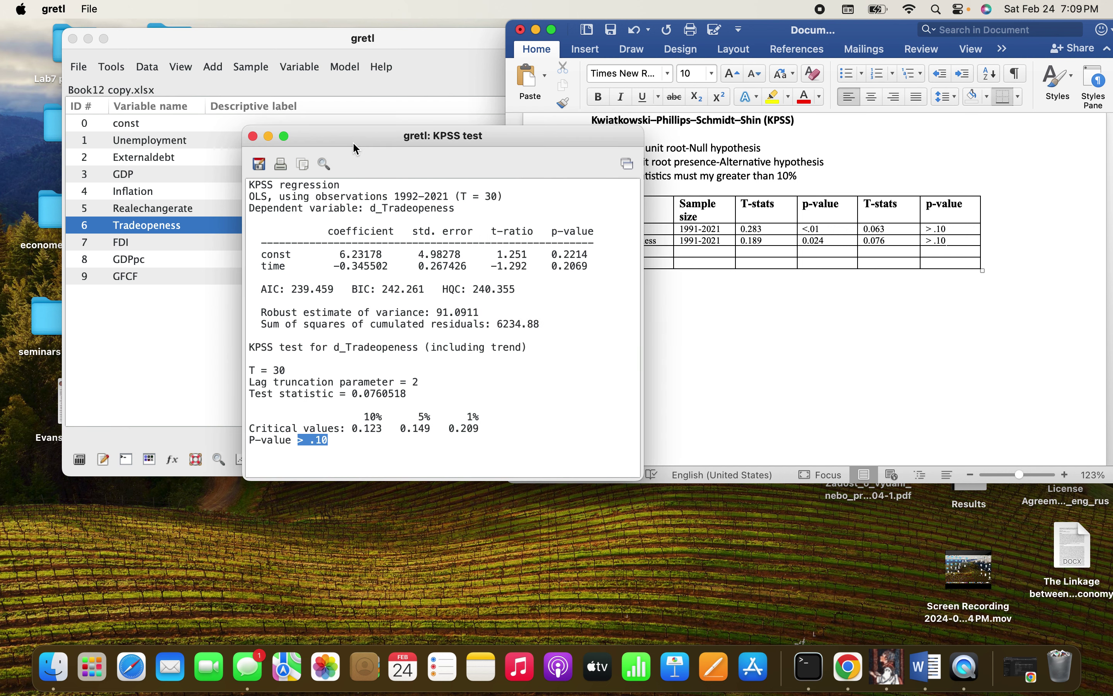
pyautogui.click(254, 137)
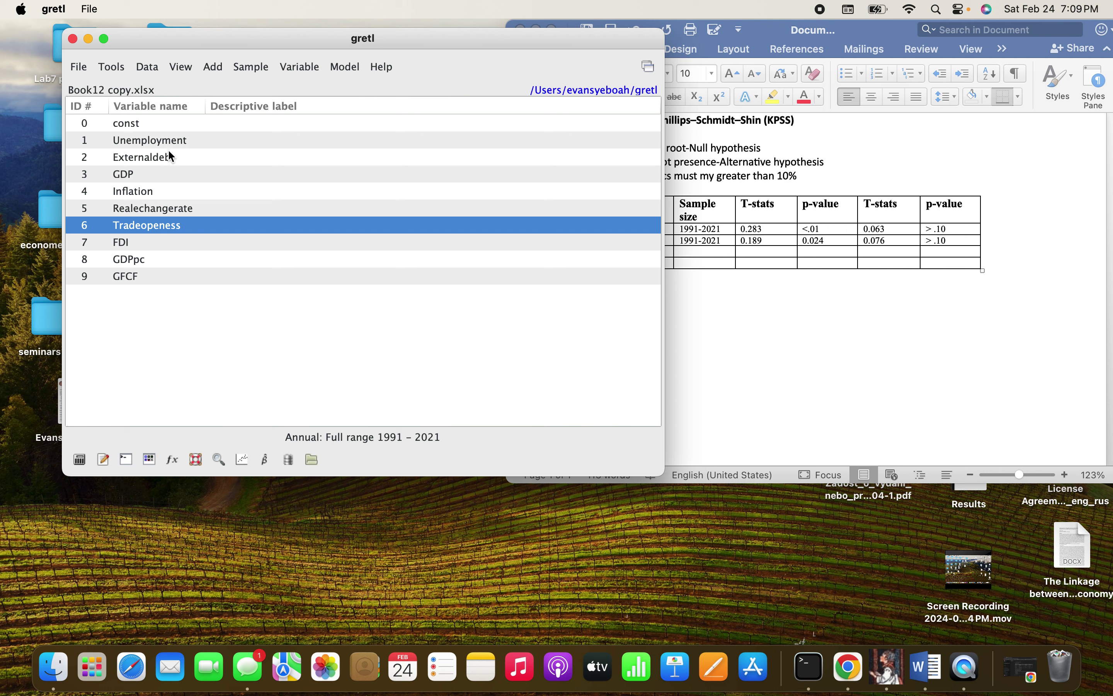
pyautogui.click(141, 141)
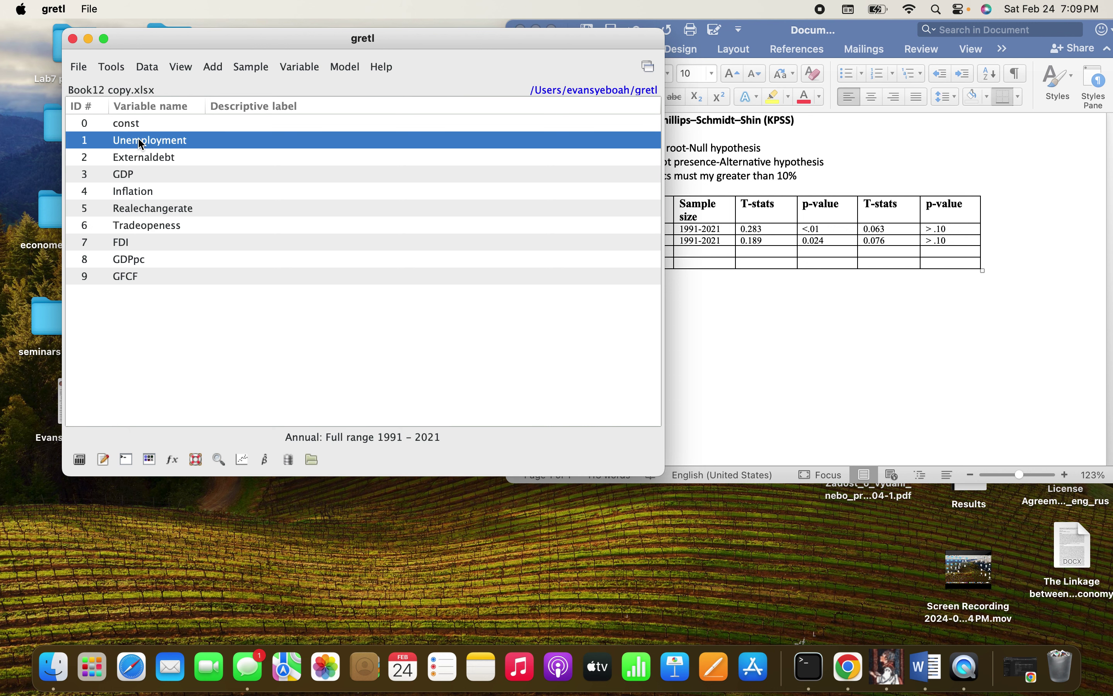
pyautogui.click(143, 178)
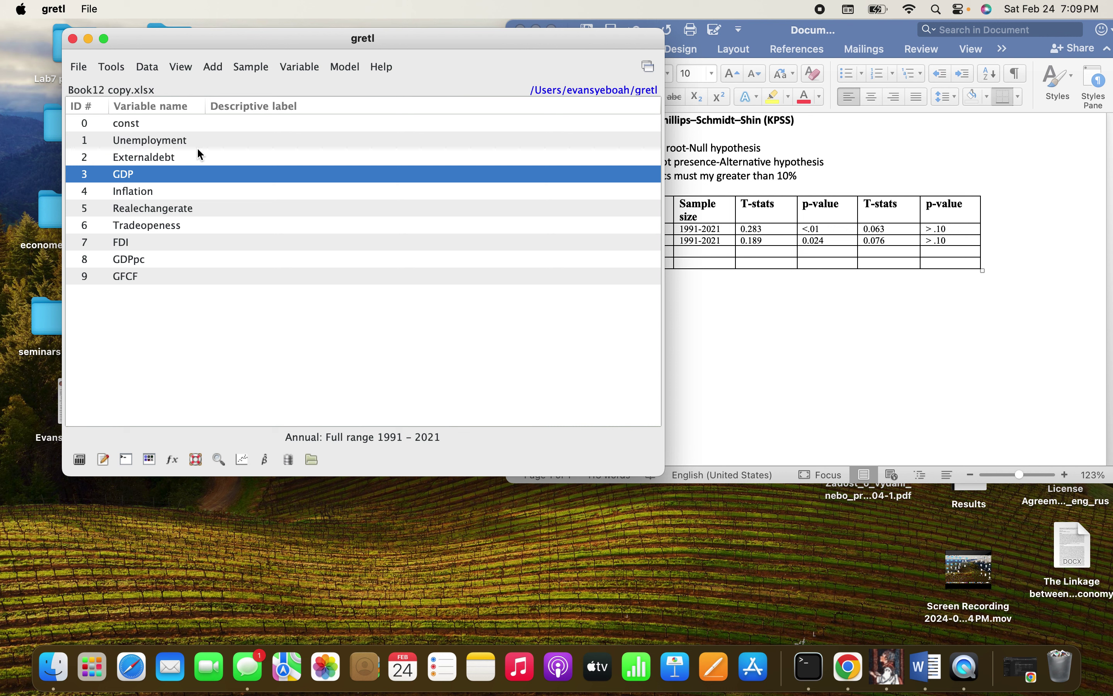
pyautogui.click(222, 65)
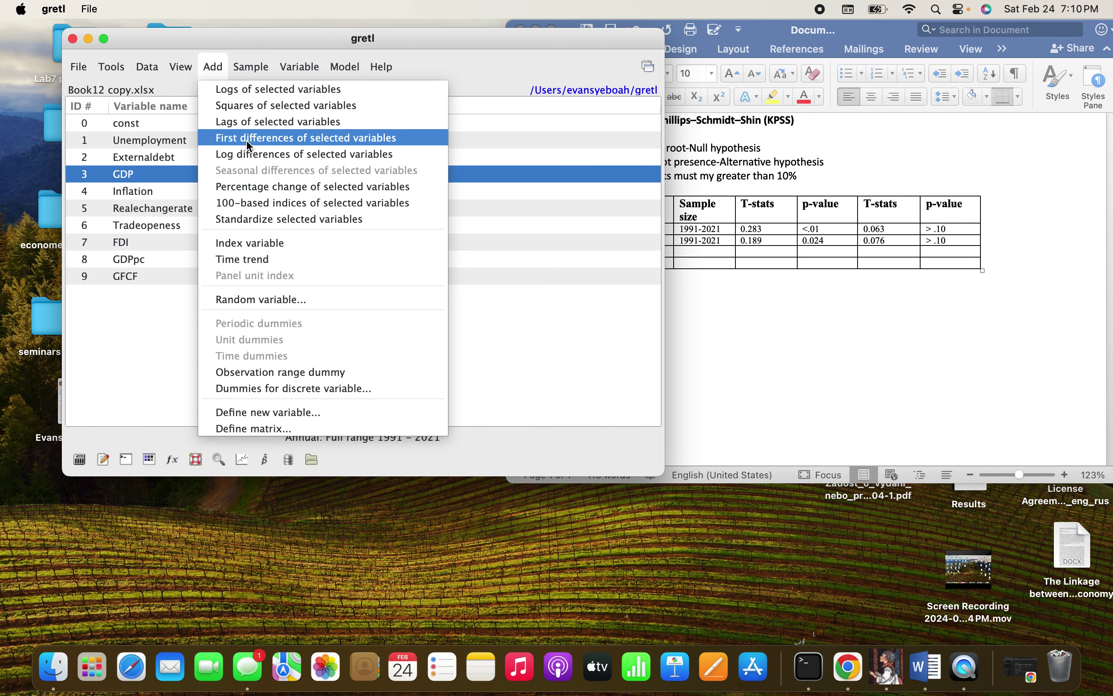
pyautogui.click(145, 306)
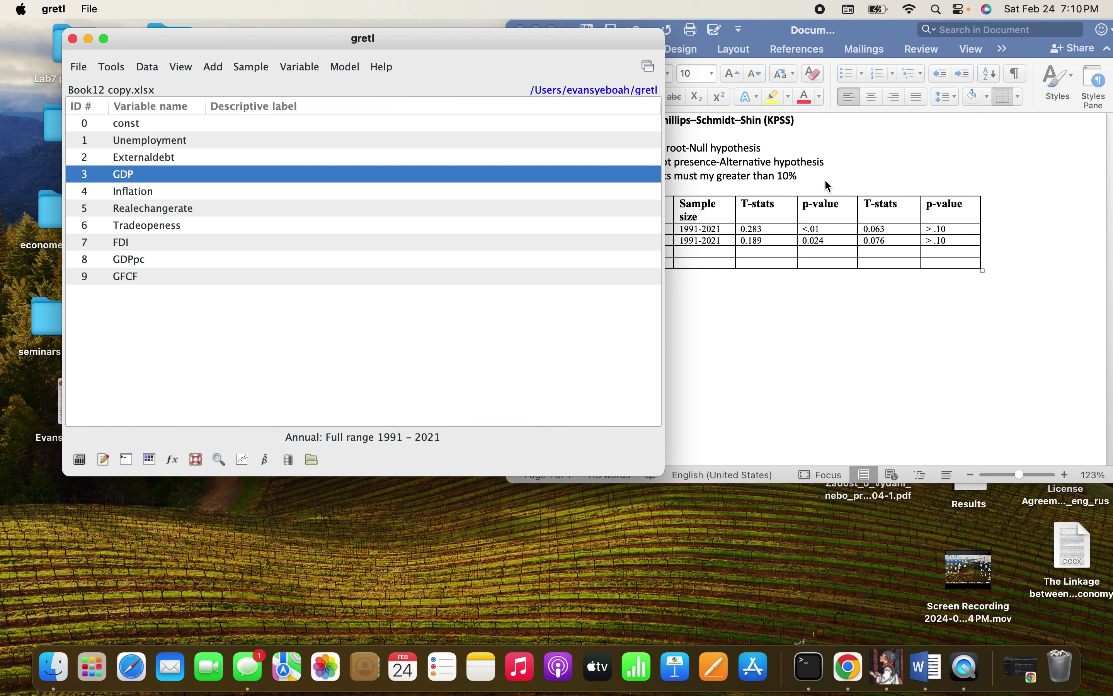
# - Return to the Word document and look back over the unit root results up to the ADF section
pyautogui.click(845, 171)
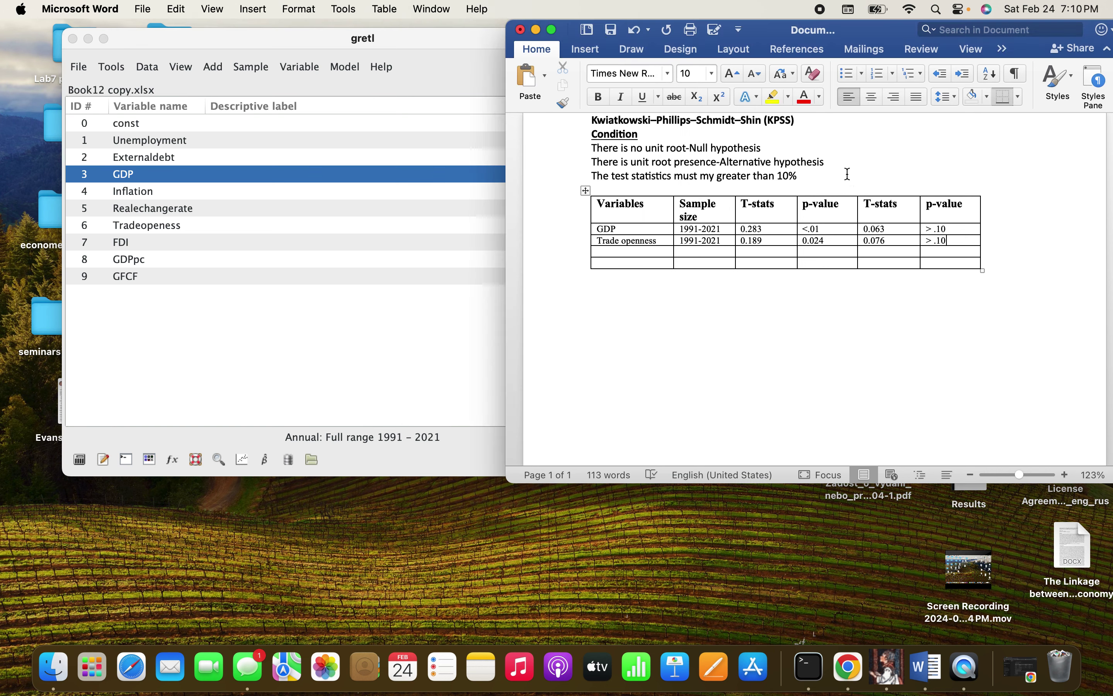
pyautogui.scroll(5, 835, 166)
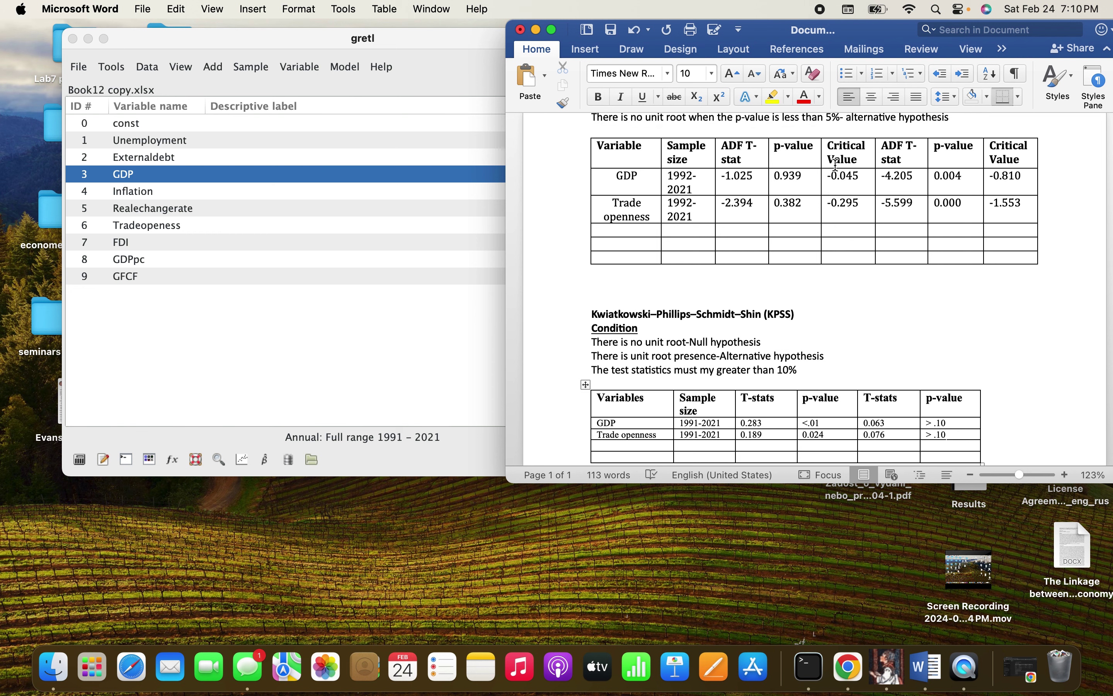
pyautogui.scroll(4, 834, 167)
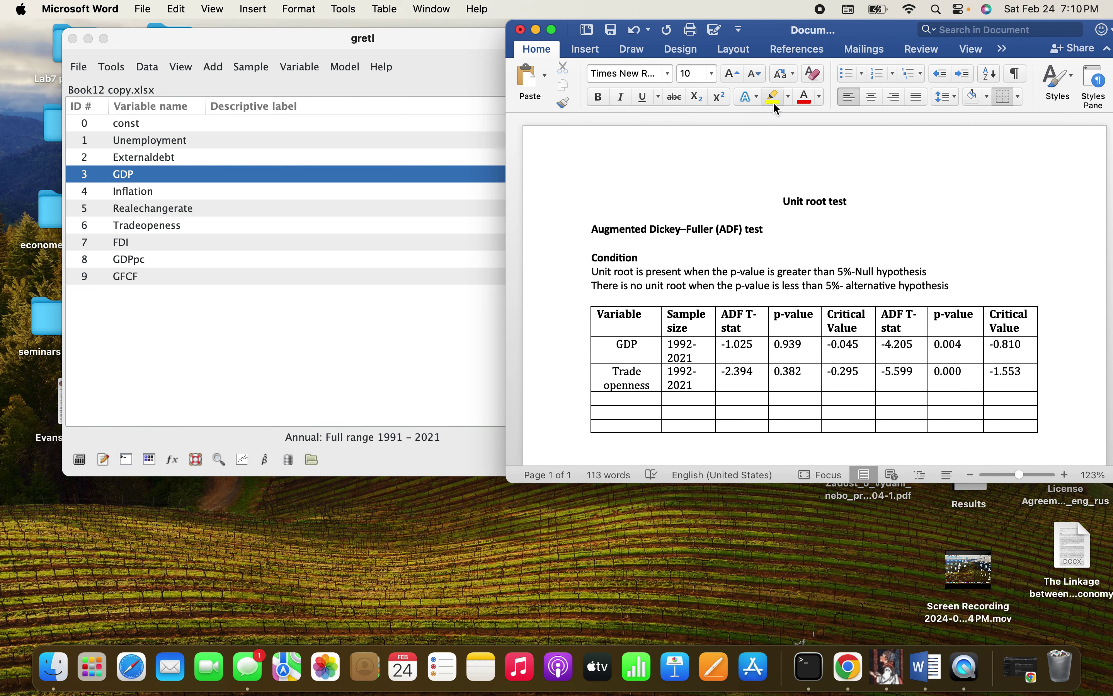